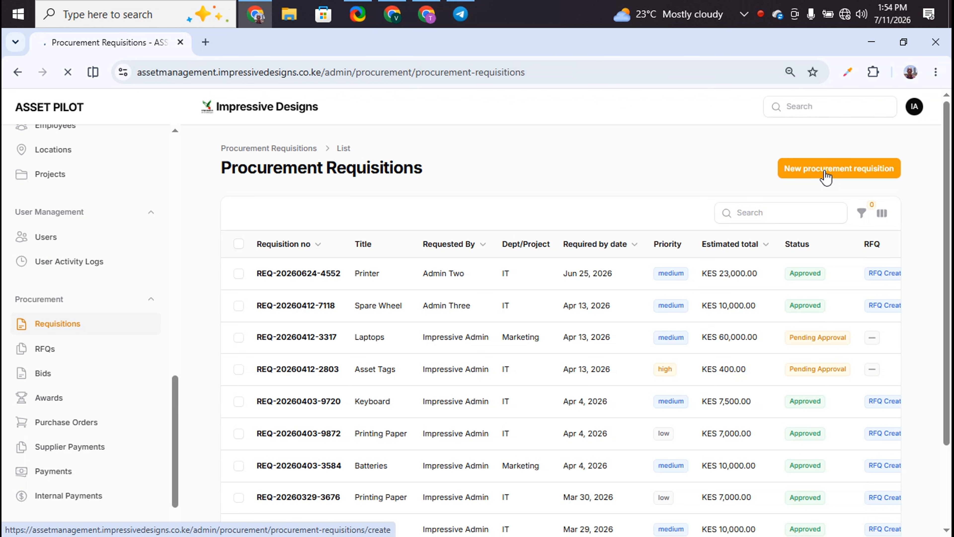
Step: Title the new requisition HP Spectre X360 4K UHD and assign it to the IT department, leaving the project unselected
click(598, 269)
text(HP)
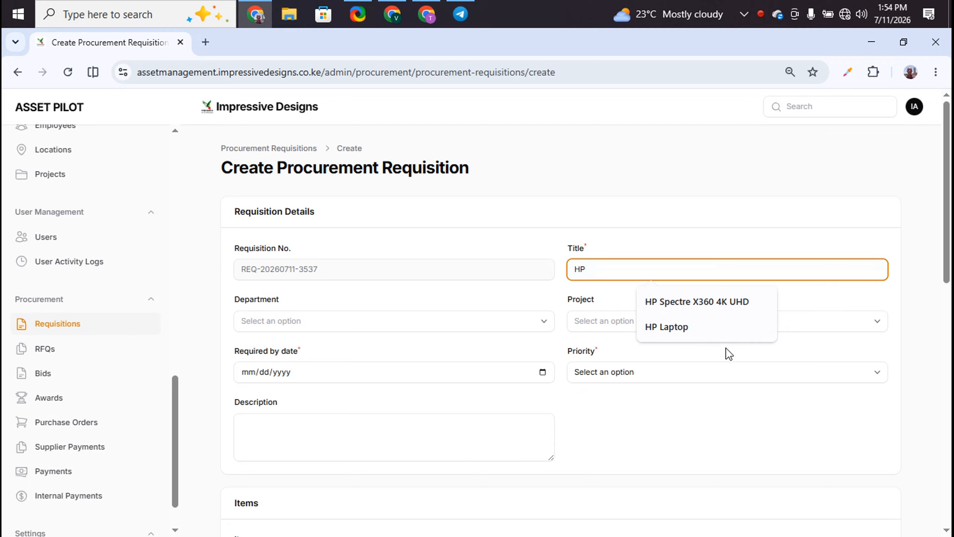
click(676, 301)
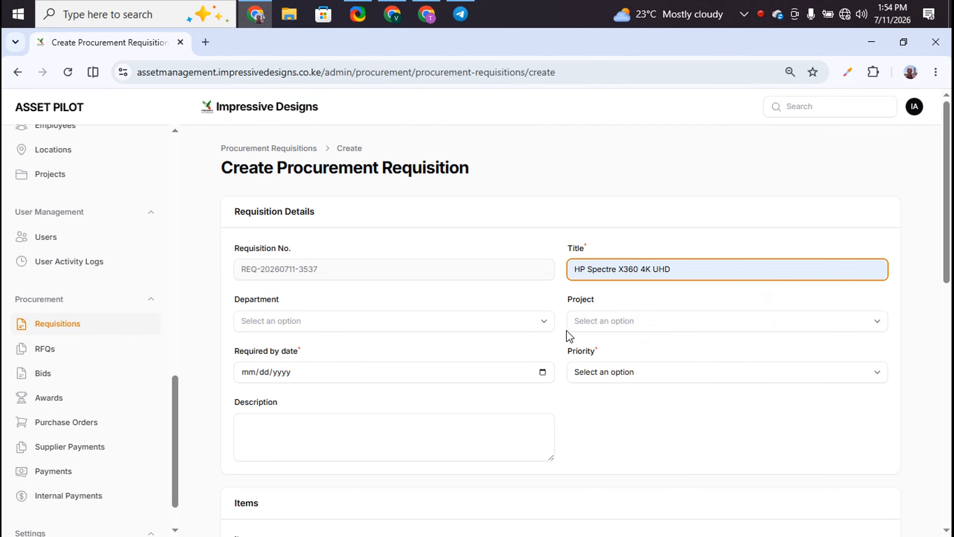
click(544, 320)
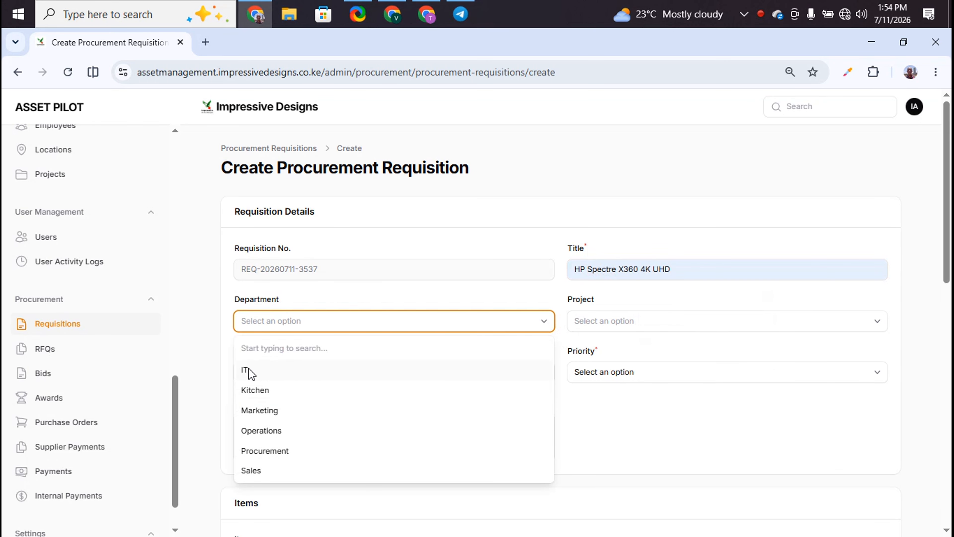
click(251, 372)
click(876, 324)
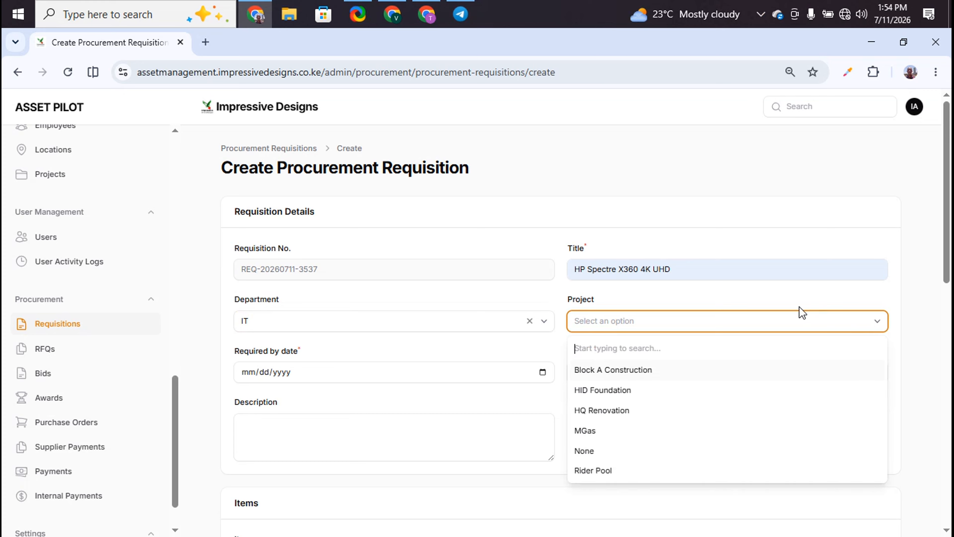
click(754, 299)
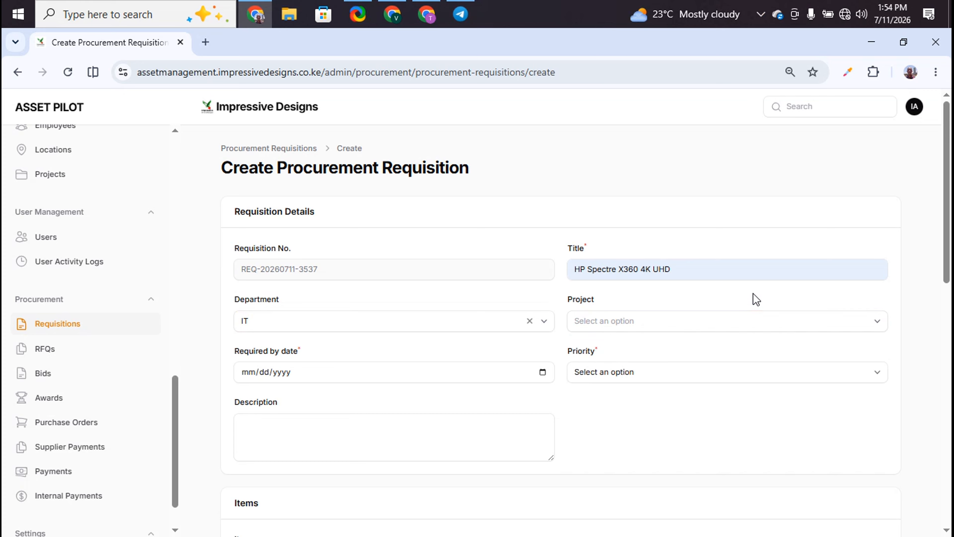
Step: Set the requisition's required-by date to 07/11/2026 and priority to Medium, with N/A as the description
click(543, 372)
click(340, 269)
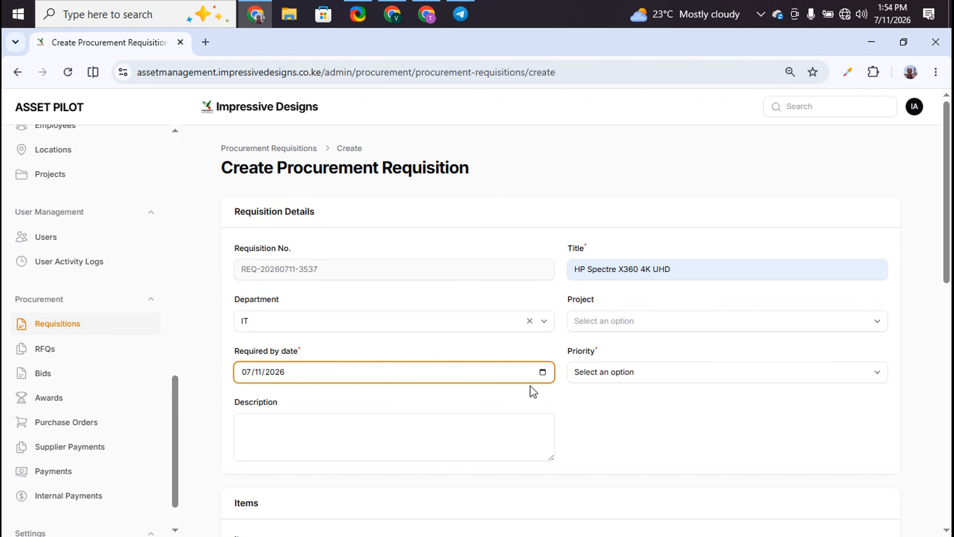
click(877, 376)
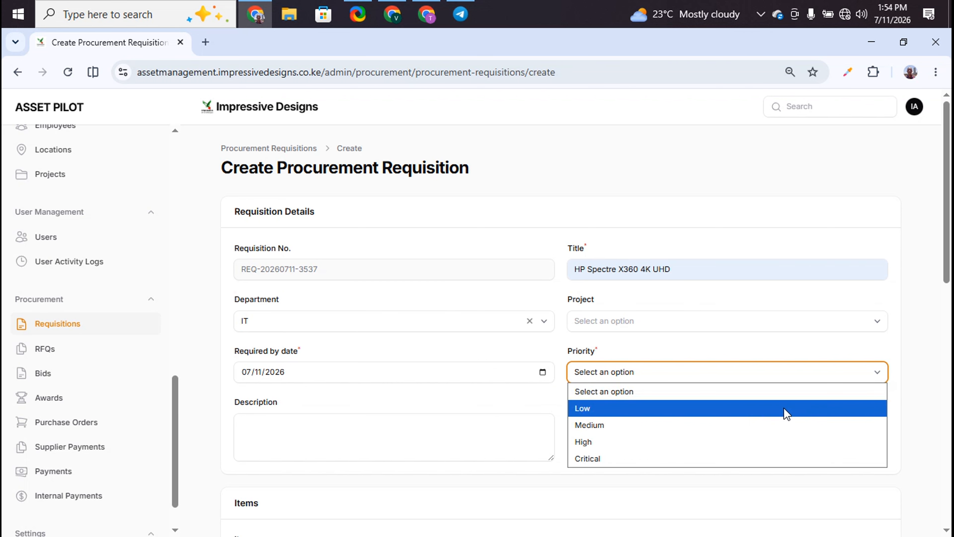
click(767, 419)
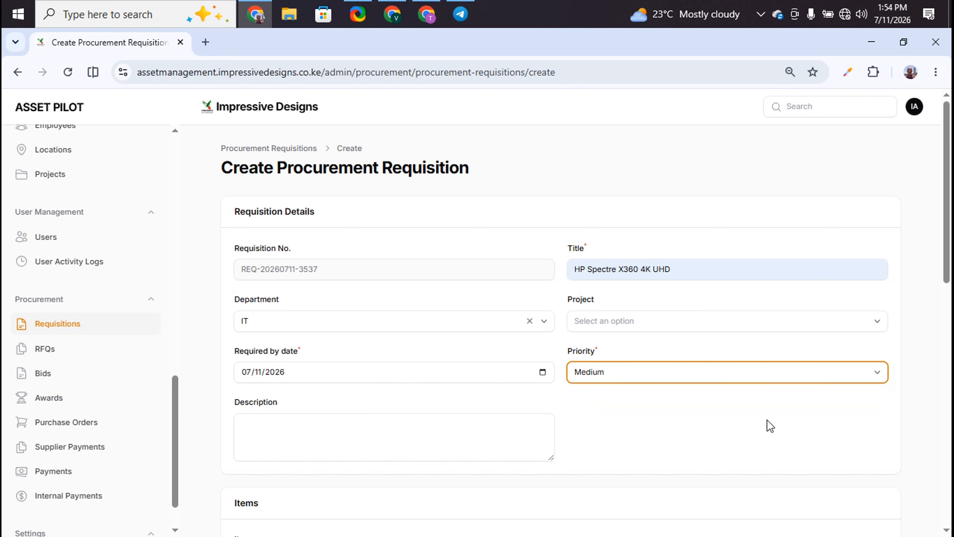
click(414, 427)
text(N/A)
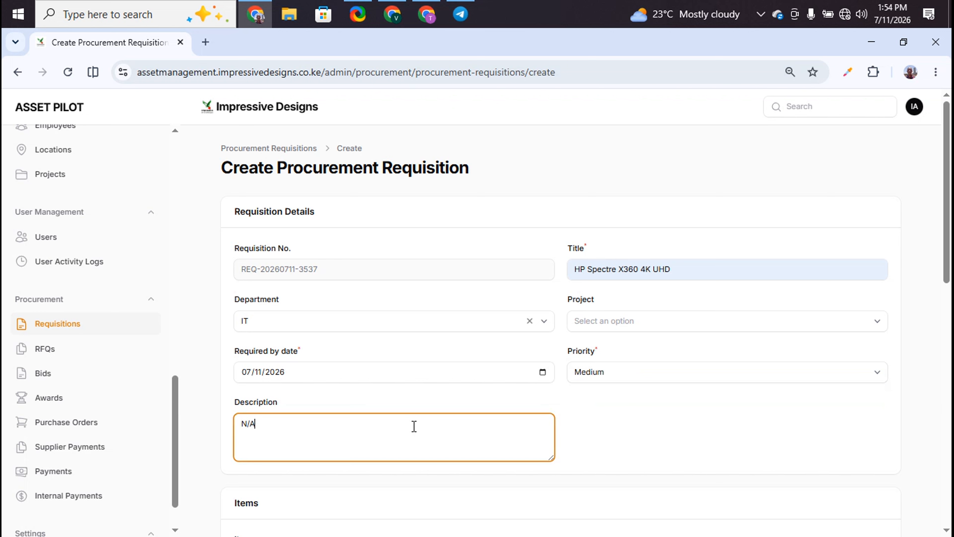
Step: Name the requisition's item HP Spectre X360 4K UHD, keeping the Asset type, and set its category to Computer - Laptop
scroll(414, 427, down, 6)
click(331, 281)
text(HP Spectre X360 4K UHD)
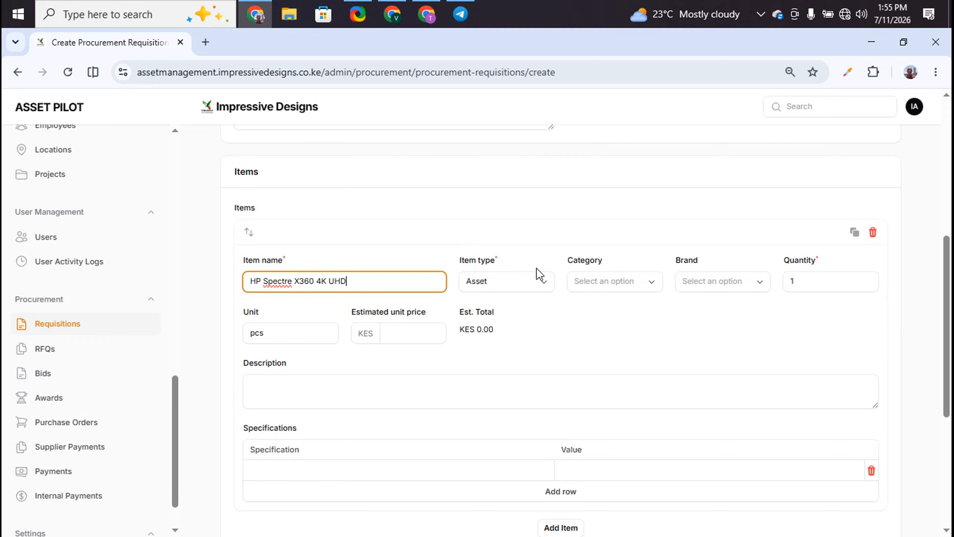
click(545, 280)
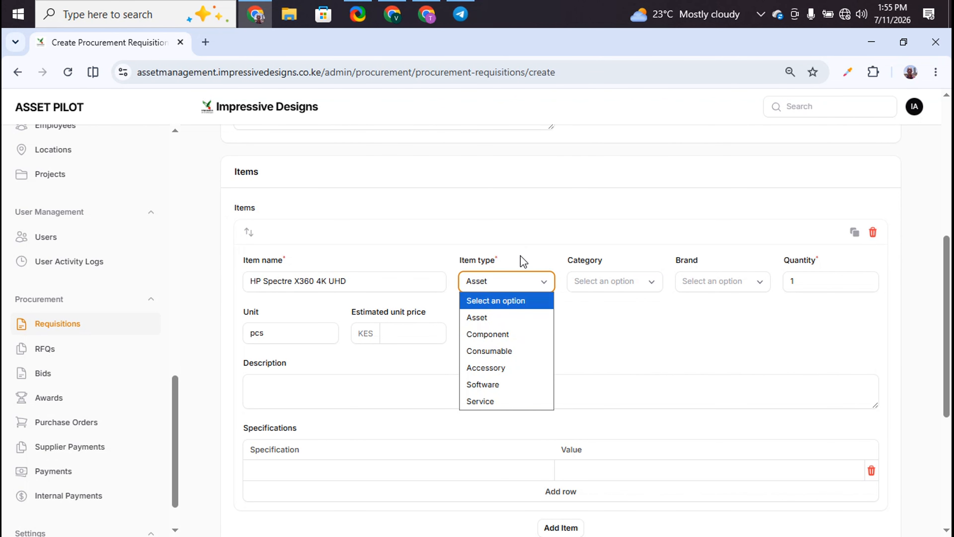
click(615, 281)
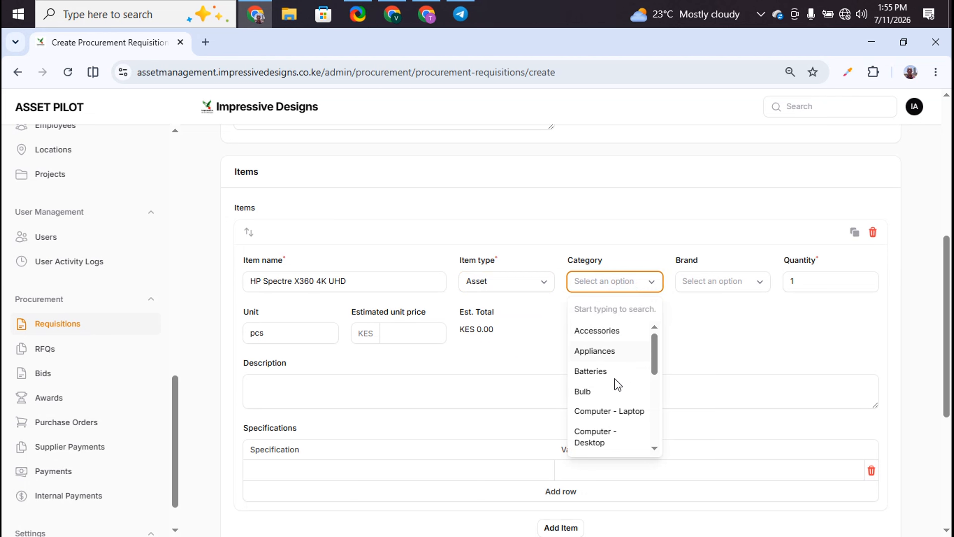
scroll(615, 379, down, 1)
click(602, 364)
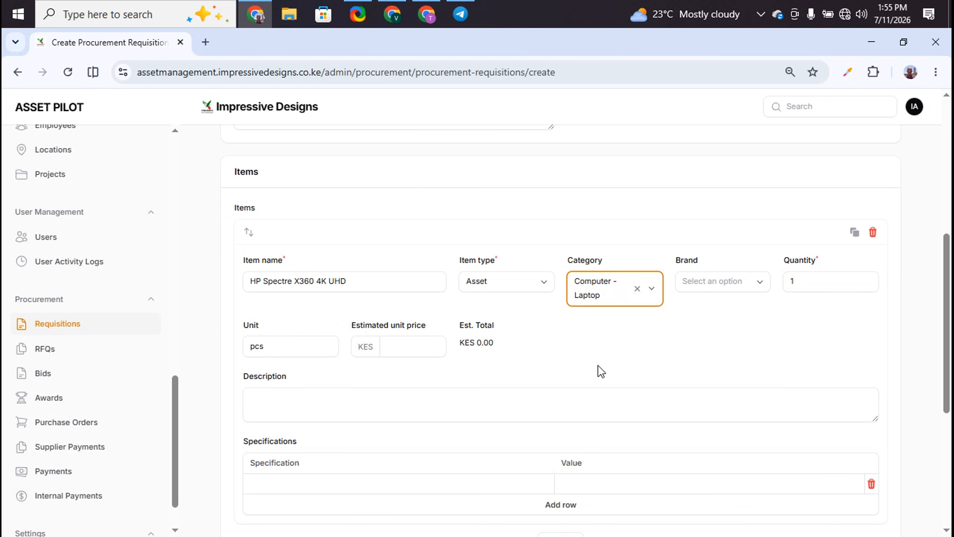
Step: Set the item's brand to HP and its quantity to 2
click(705, 283)
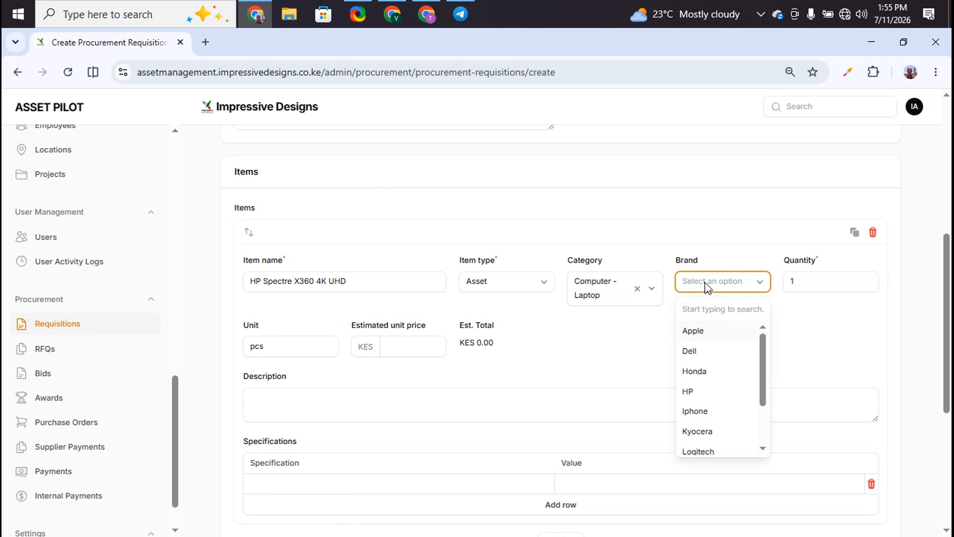
click(695, 391)
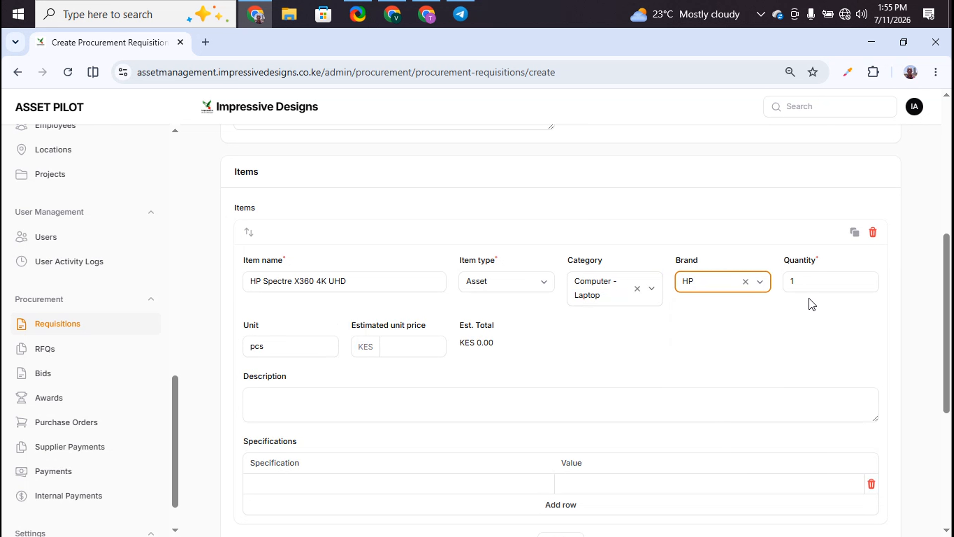
click(811, 287)
key(BackSpace)
text(2)
Step: Enter an estimated unit price of KES 35000 and the description N/A for the item
click(410, 348)
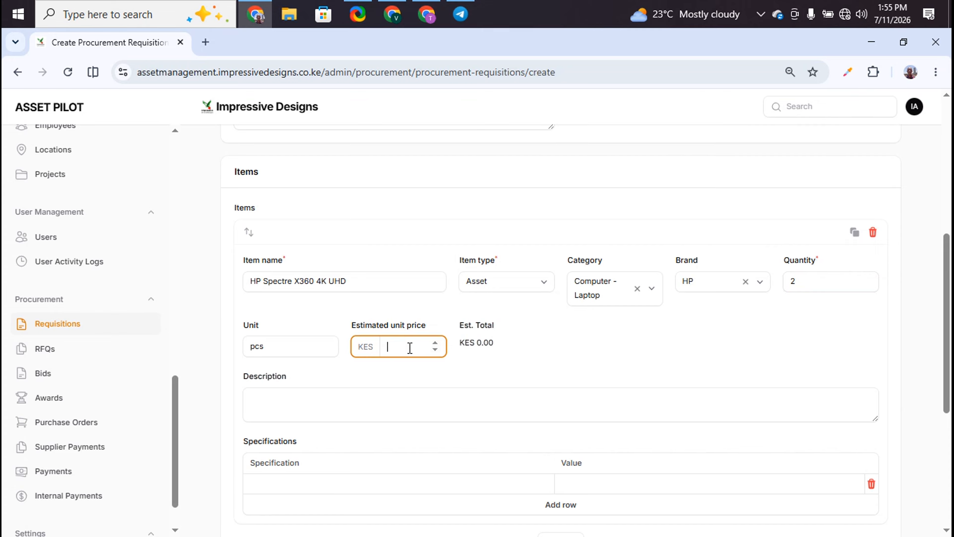
text(35000)
scroll(514, 363, down, 2)
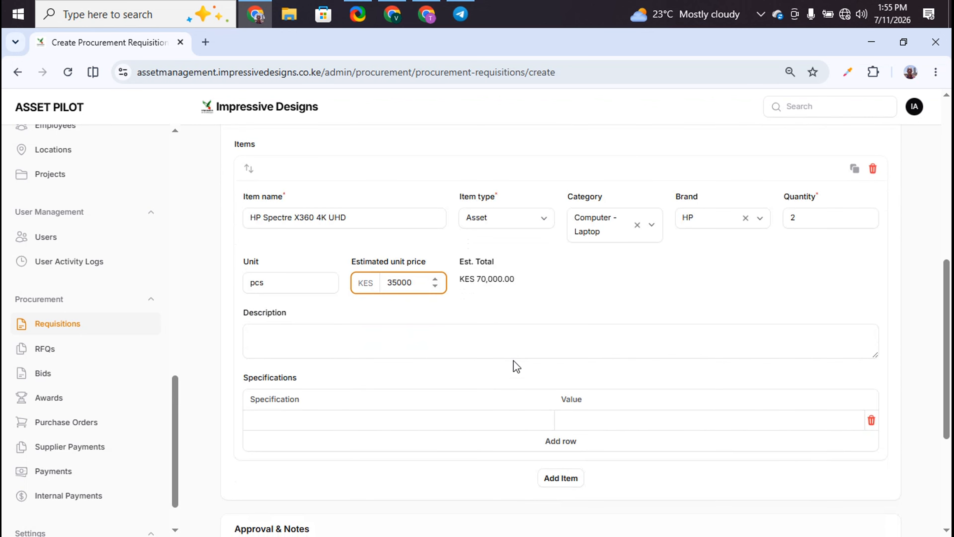
click(388, 338)
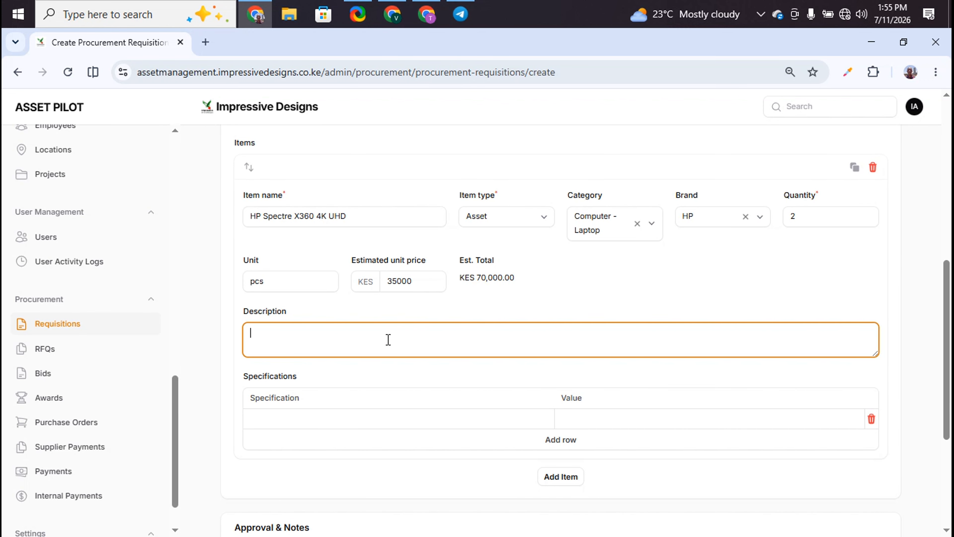
text(N/A)
Step: Add a RAM specification with the value 7GB to the item
scroll(388, 339, down, 3)
click(337, 305)
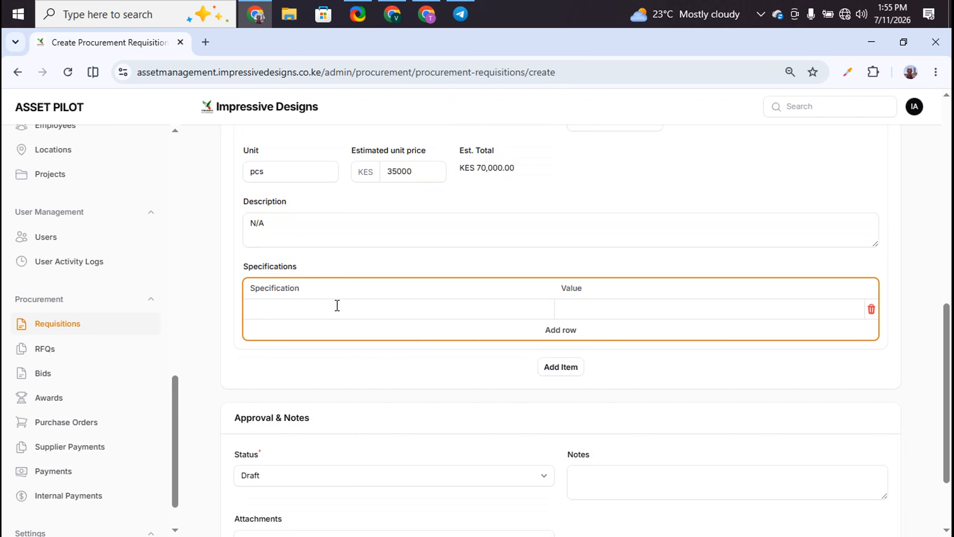
text(RAM)
click(579, 305)
text(7GB)
Step: Add a second item specification, Processor, with the value Core i7
click(561, 338)
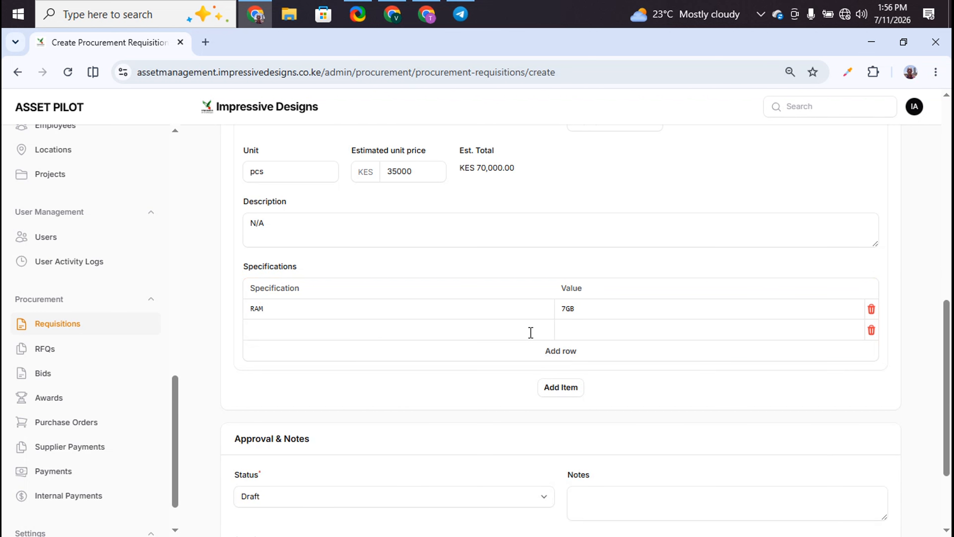
click(309, 331)
text(P)
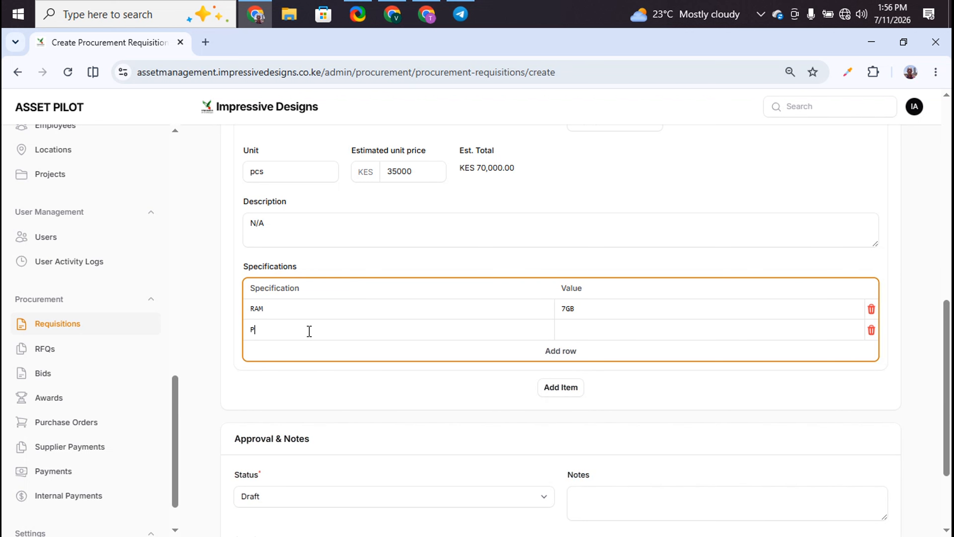
text(rocessor)
click(586, 329)
text(coire i7)
click(584, 330)
key(BackSpace)
key(BackSpace)
key(BackSpace)
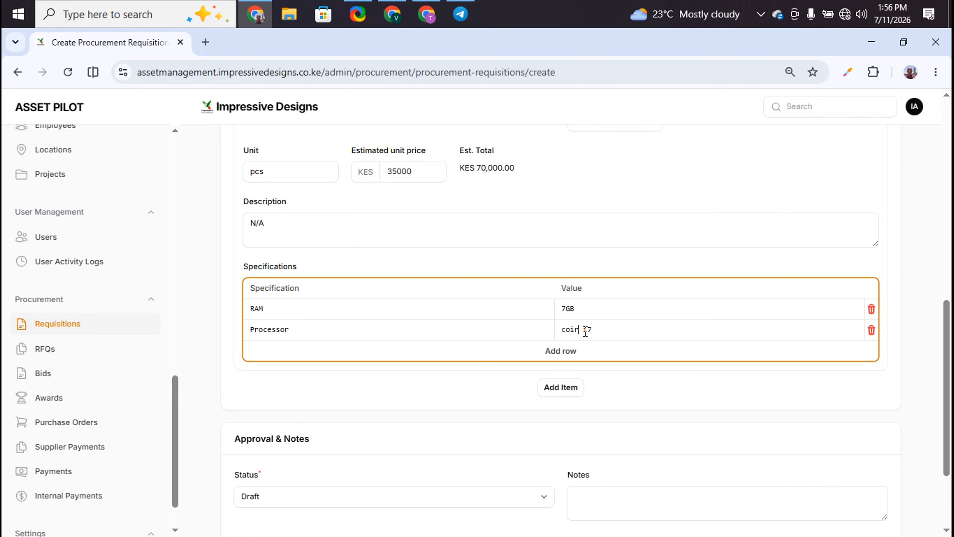
double_click(566, 330)
text(Core)
Step: Try to create the requisition from the completed form with the status left as Draft
scroll(505, 331, down, 3)
click(504, 331)
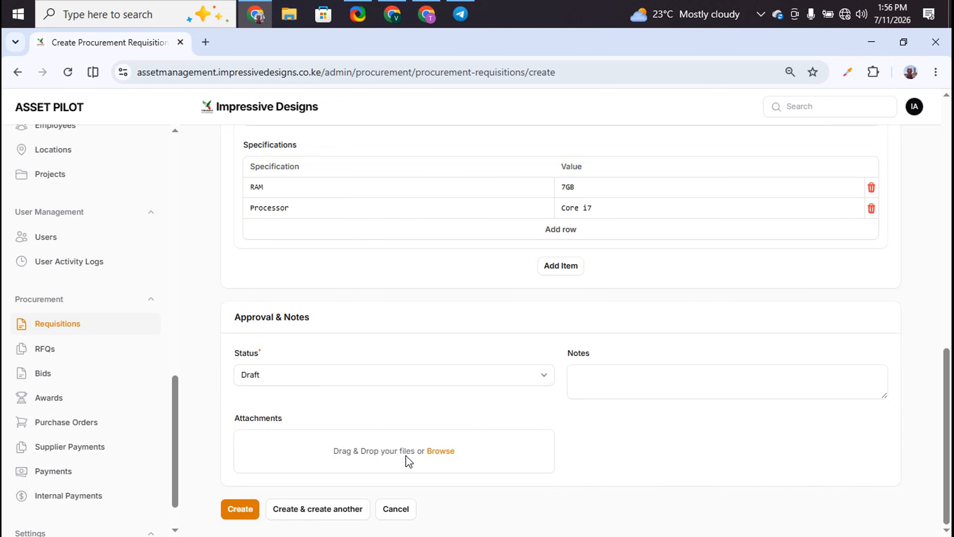
click(242, 512)
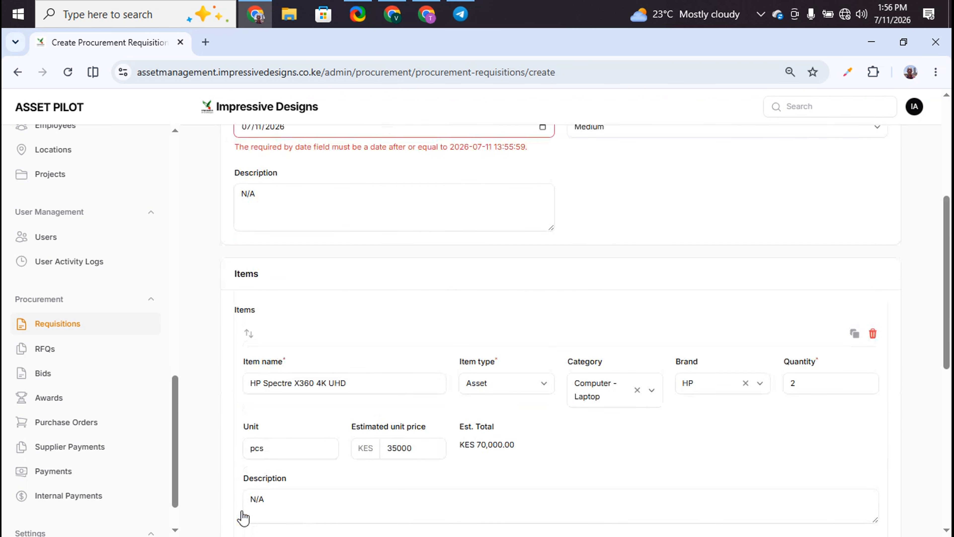
Step: Set the required-by date to 07/12/2026 and create the requisition
scroll(242, 511, up, 3)
click(339, 297)
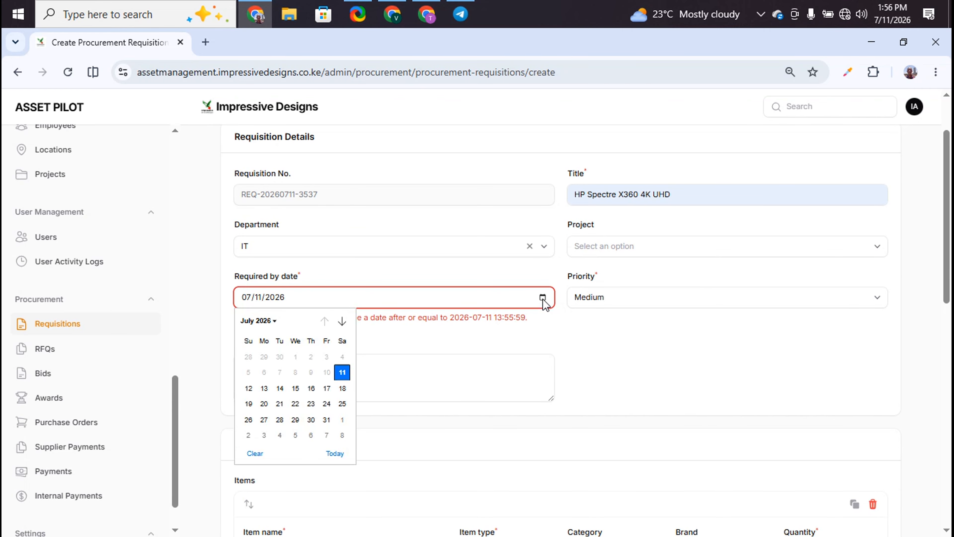
click(248, 388)
scroll(426, 386, down, 10)
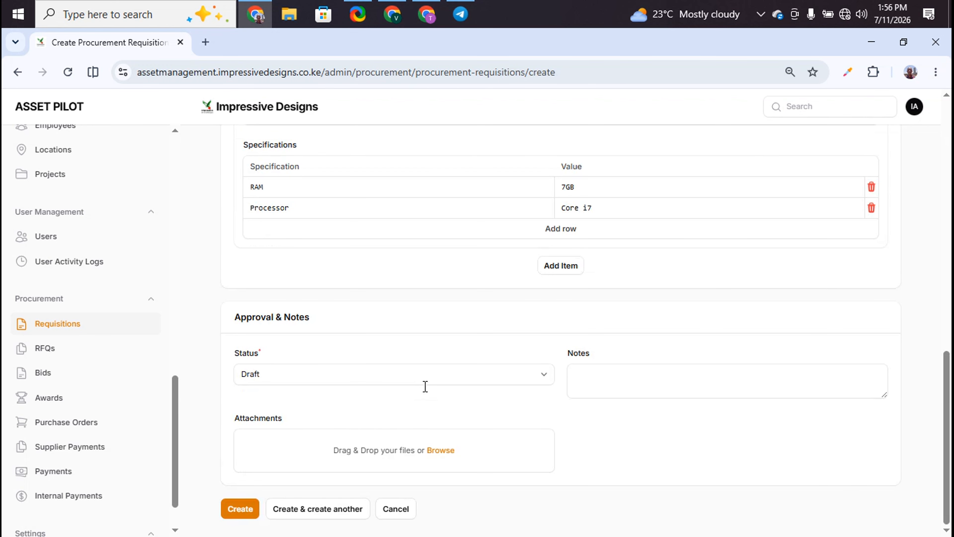
click(230, 516)
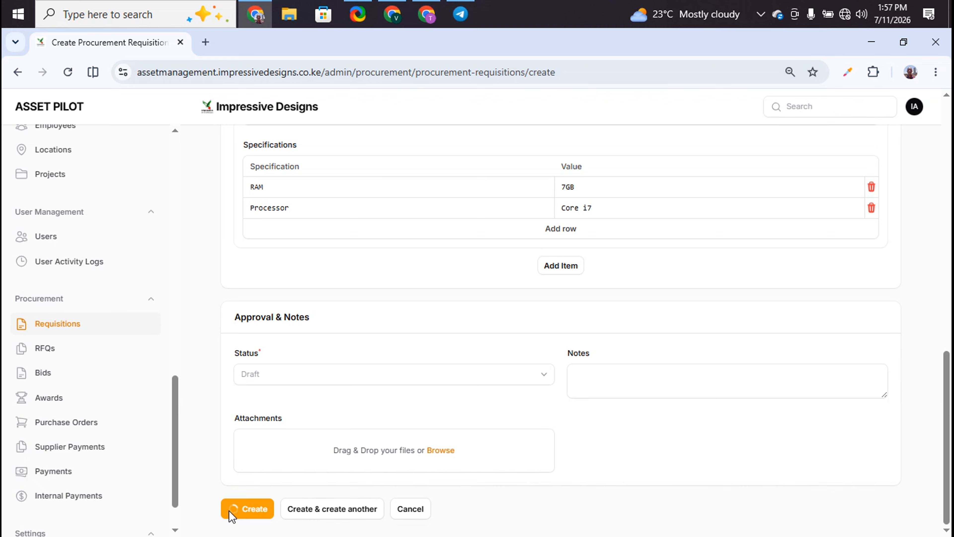
Step: Switch to Telegram, read the Admin_approval_bot notifications about the new requisition, and minimize the chat window
click(460, 14)
scroll(541, 316, down, 2)
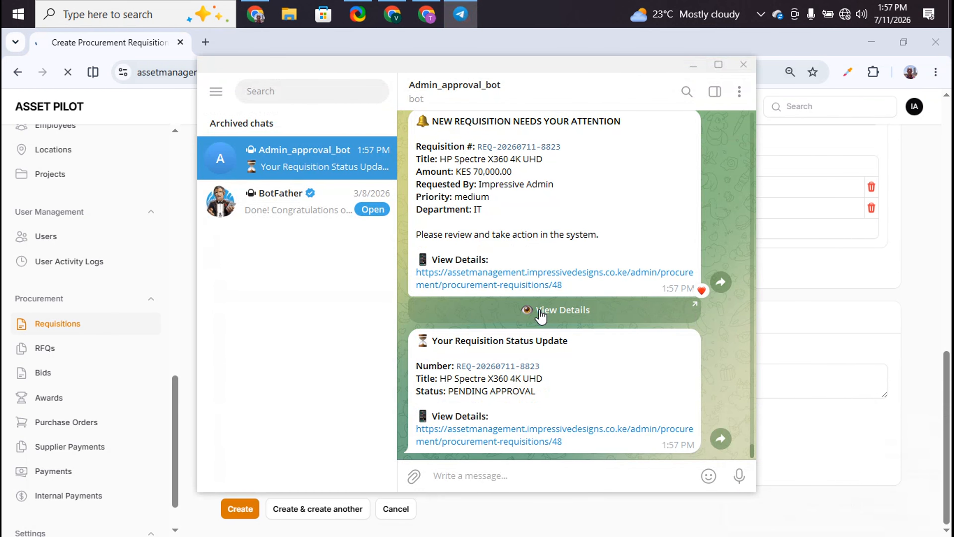
double_click(642, 290)
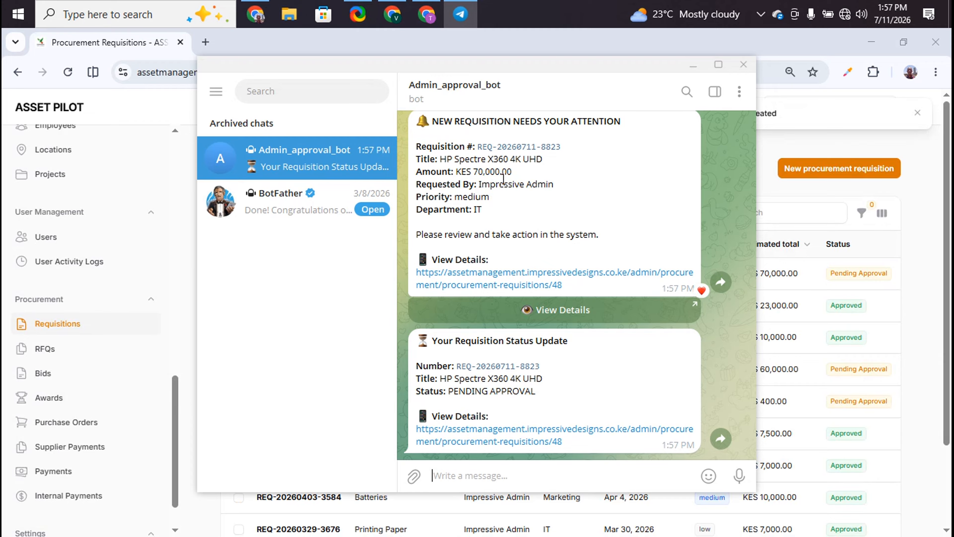
scroll(543, 195, up, 1)
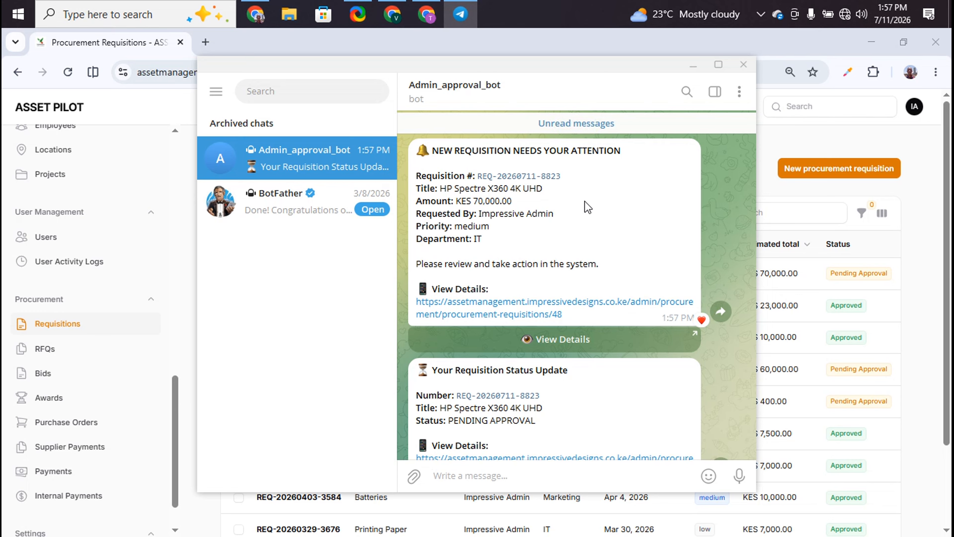
scroll(589, 206, down, 1)
click(693, 65)
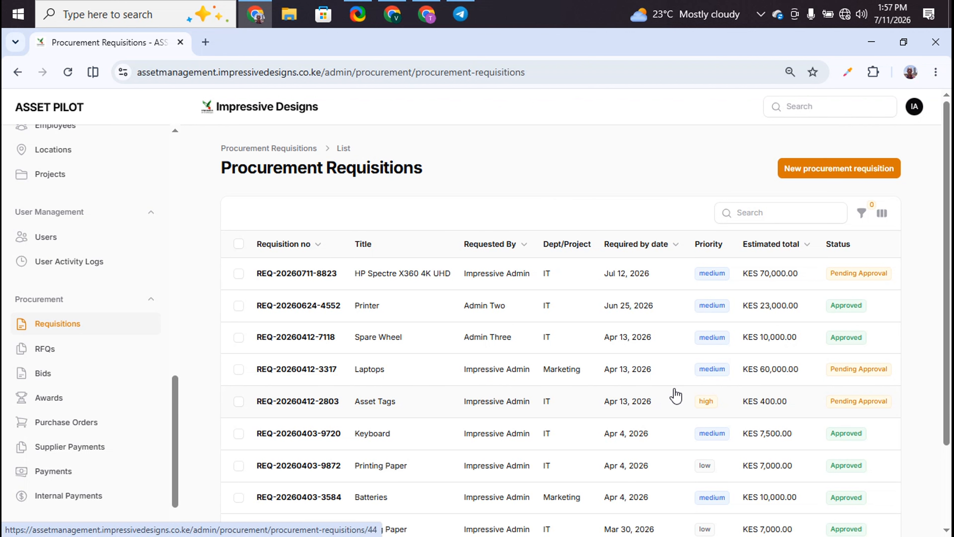
Step: Approve the pending HP Spectre X360 4K UHD requisition in the requisitions list
scroll(675, 395, right, 5)
click(826, 401)
click(522, 277)
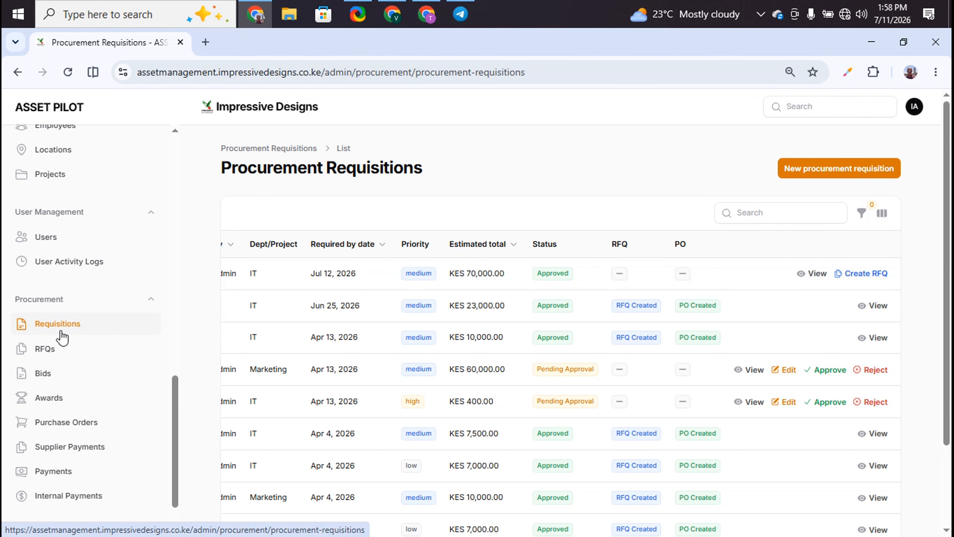
Step: Reload the requisitions list and check the HP Spectre X360 4K UHD requisition's approval, RFQ and PO status
click(52, 357)
click(61, 303)
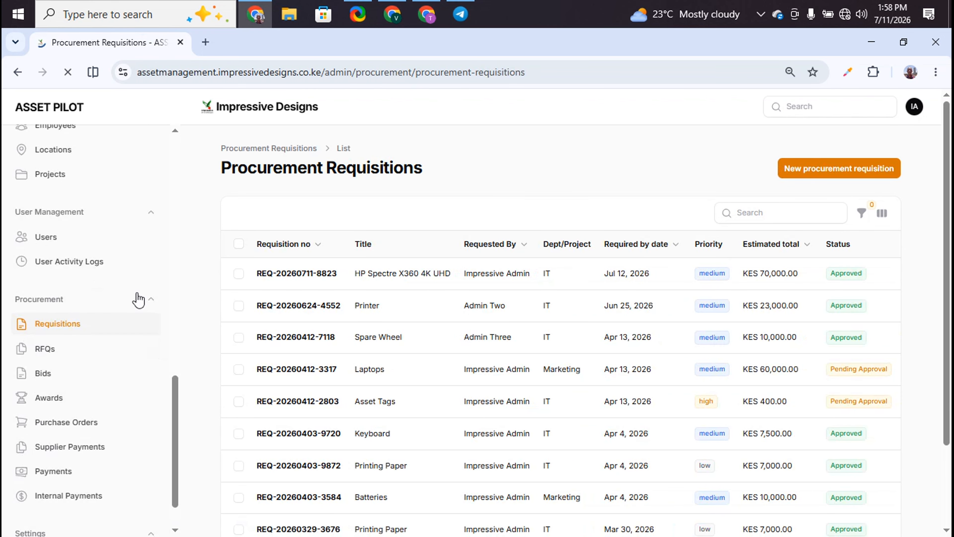
scroll(644, 288, right, 5)
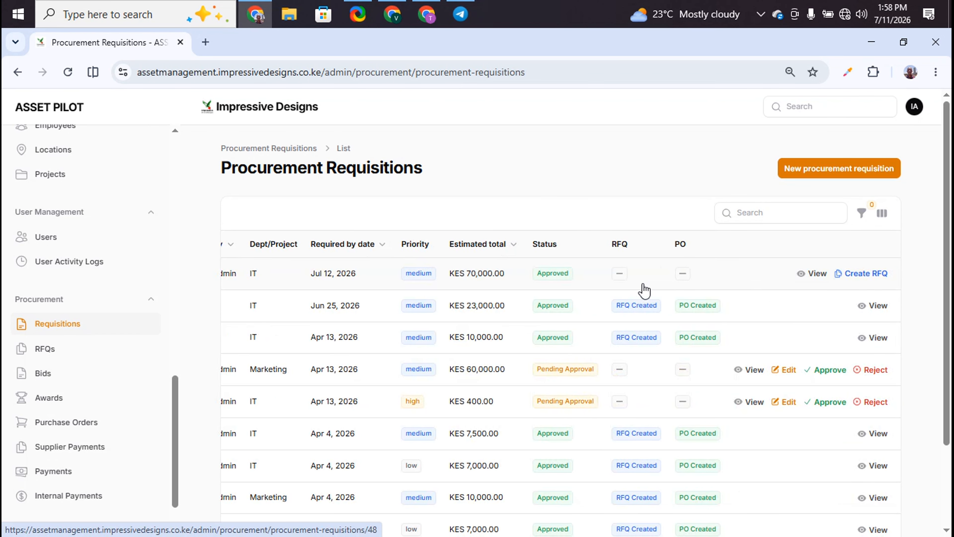
scroll(644, 290, left, 5)
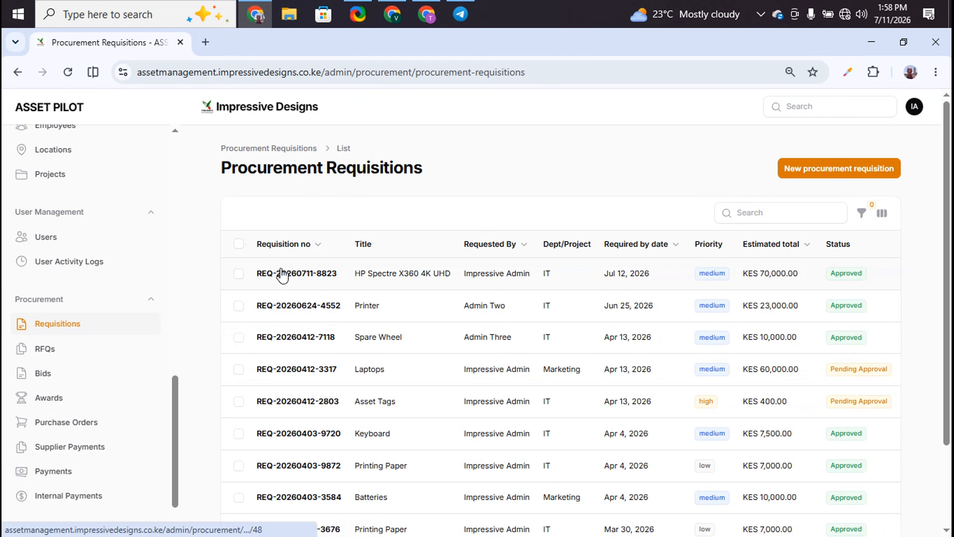
Step: Start an RFQ from the approved HP Spectre X360 4K UHD requisition, titled "Latptop Inquiry" with description "N/A"
scroll(568, 311, right, 5)
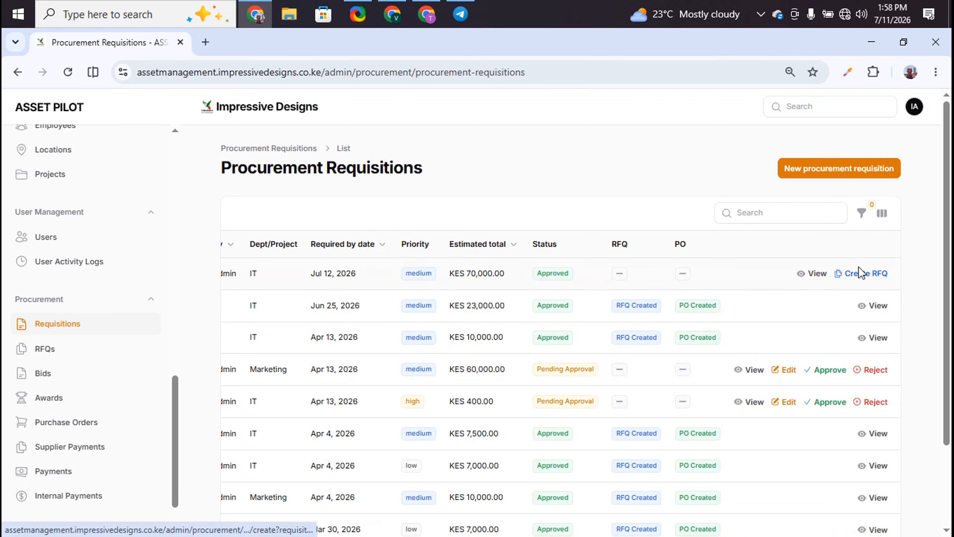
click(863, 281)
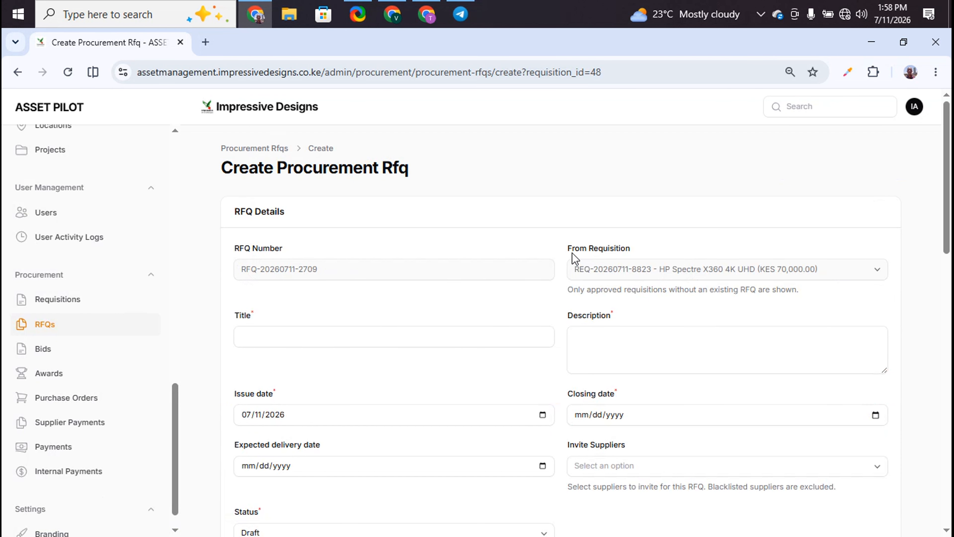
click(470, 336)
text(Latptop )
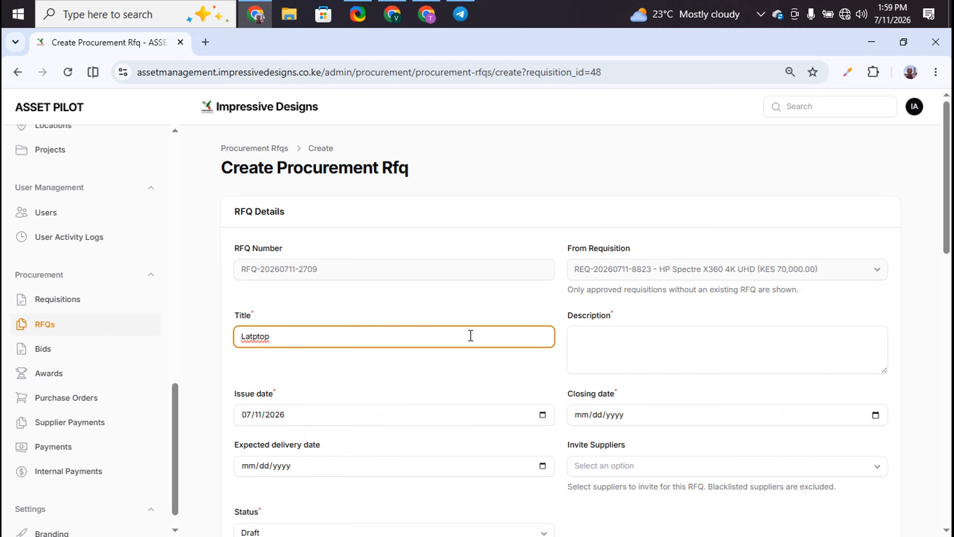
text(Inquiry)
click(579, 341)
text(N/A)
scroll(578, 342, down, 2)
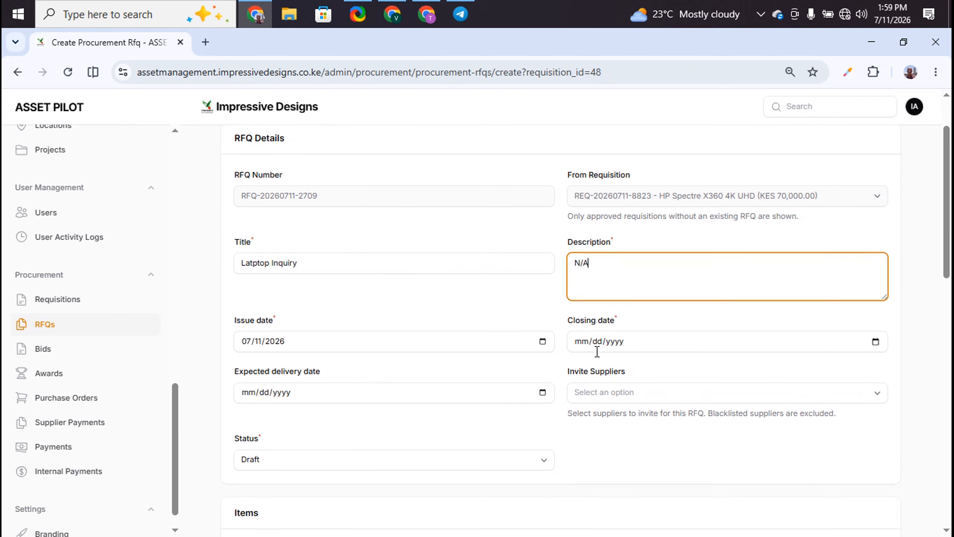
Step: Set the RFQ's issue date to 07/12/2026, closing date to 07/14/2026 and expected delivery date to 07/15/2026
click(543, 339)
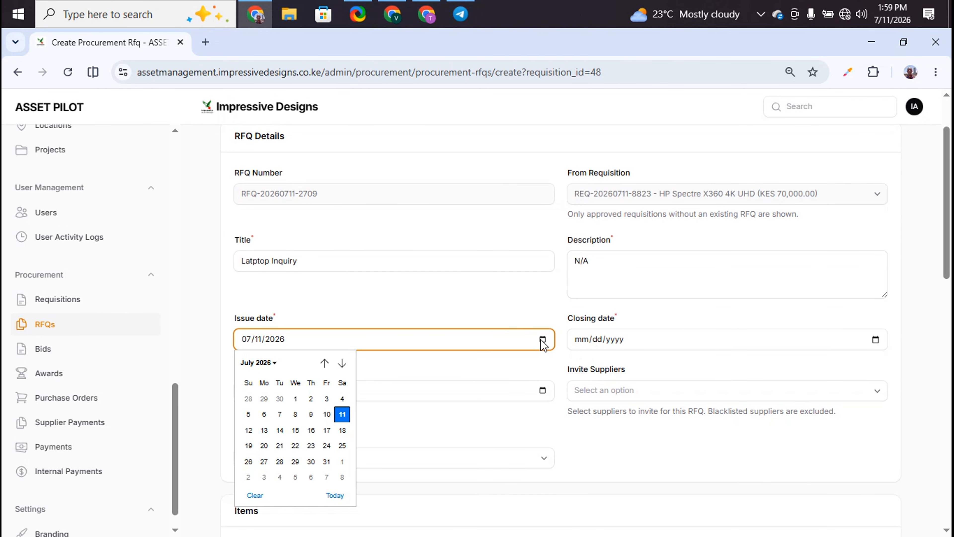
click(248, 431)
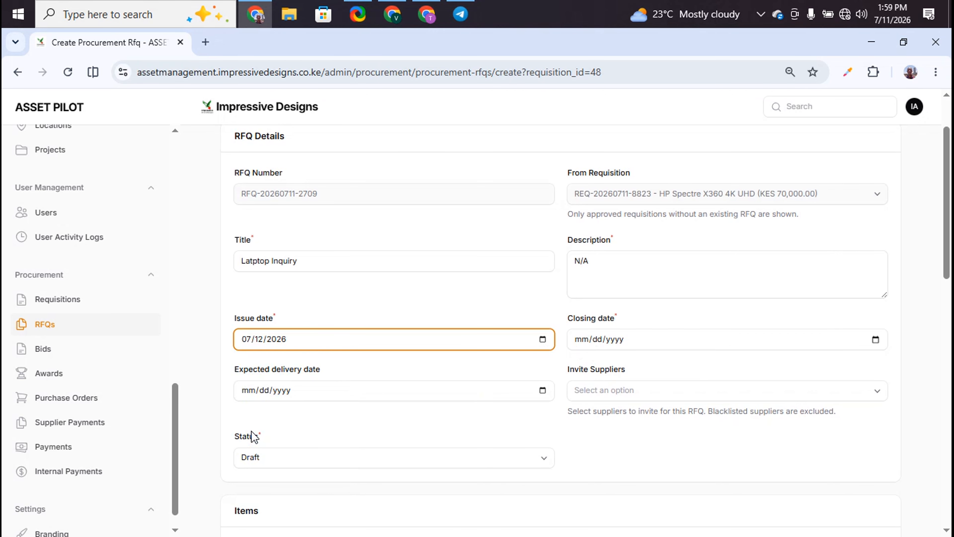
click(876, 340)
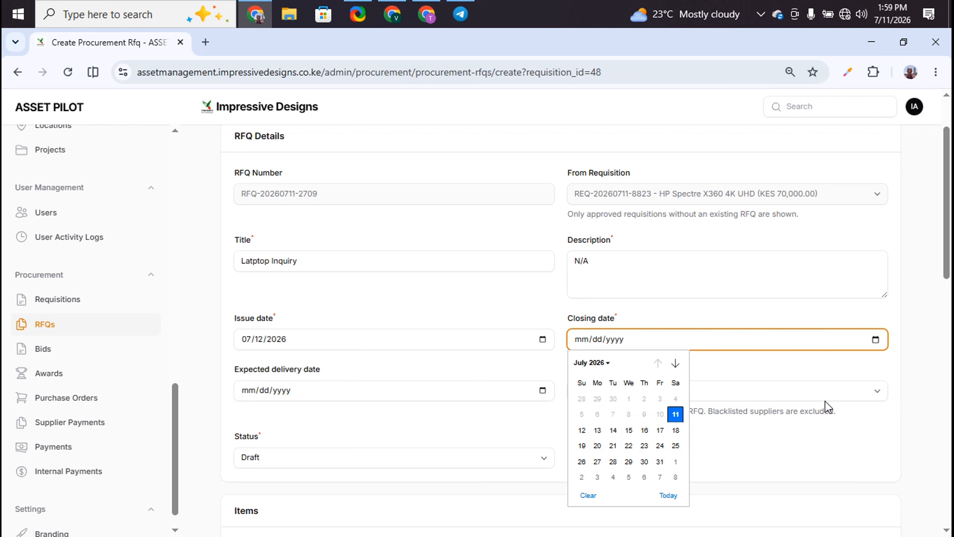
click(613, 430)
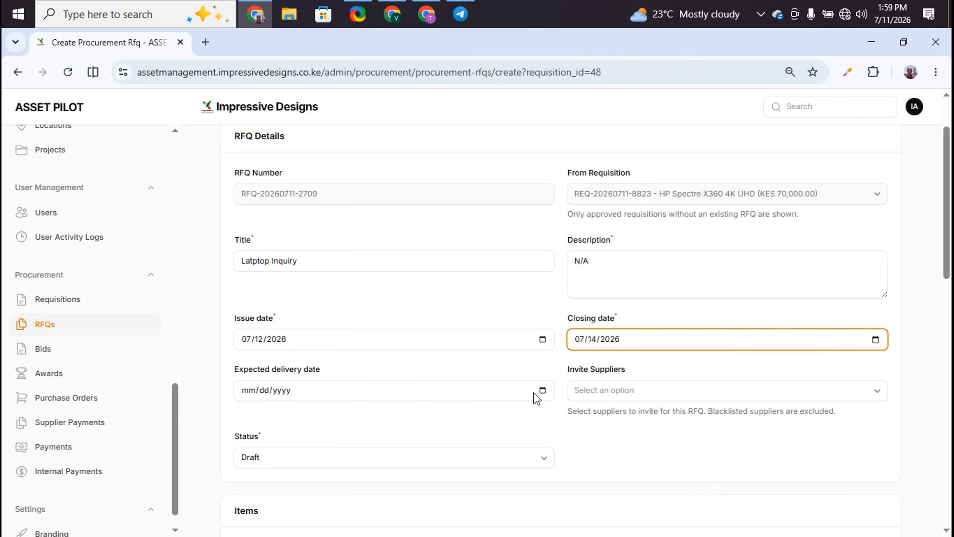
click(541, 393)
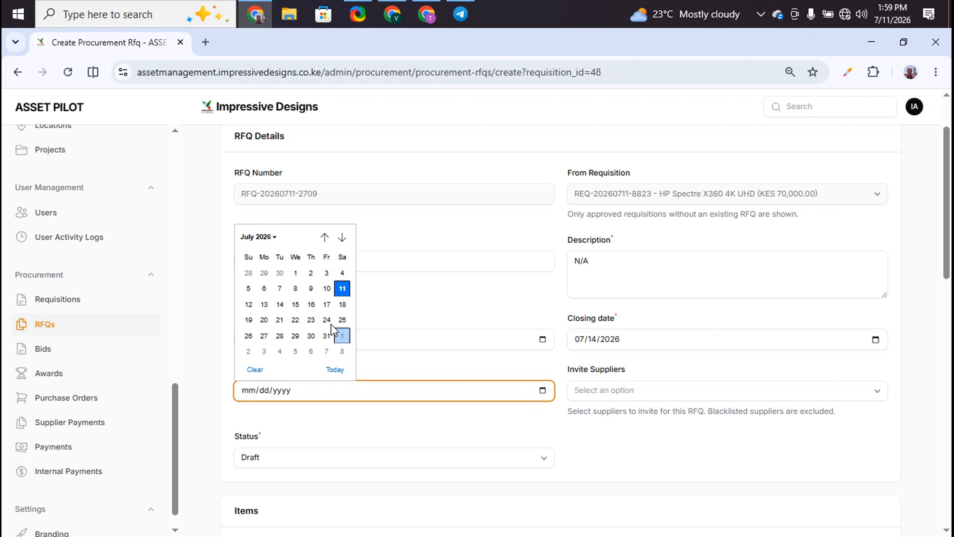
click(292, 307)
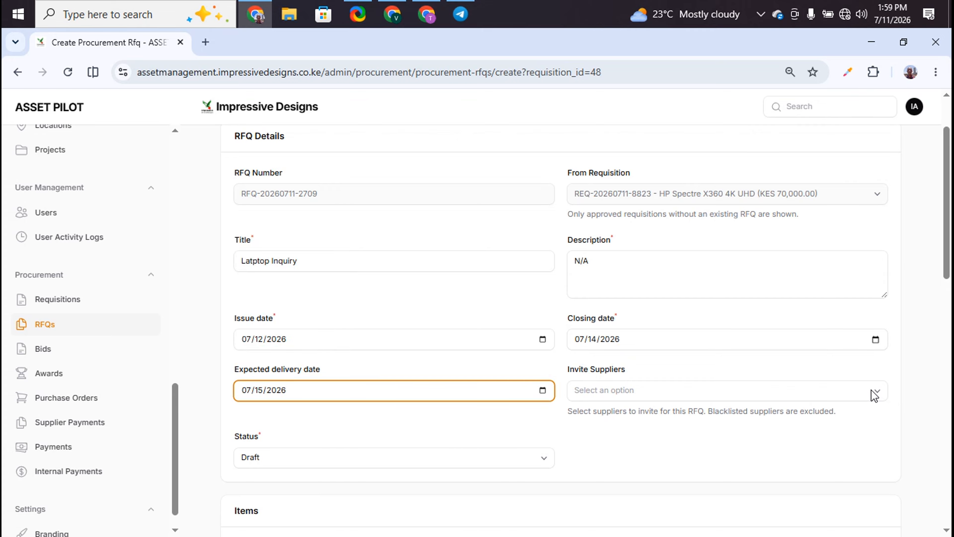
Step: Invite the supplier Vivo to the RFQ
click(879, 395)
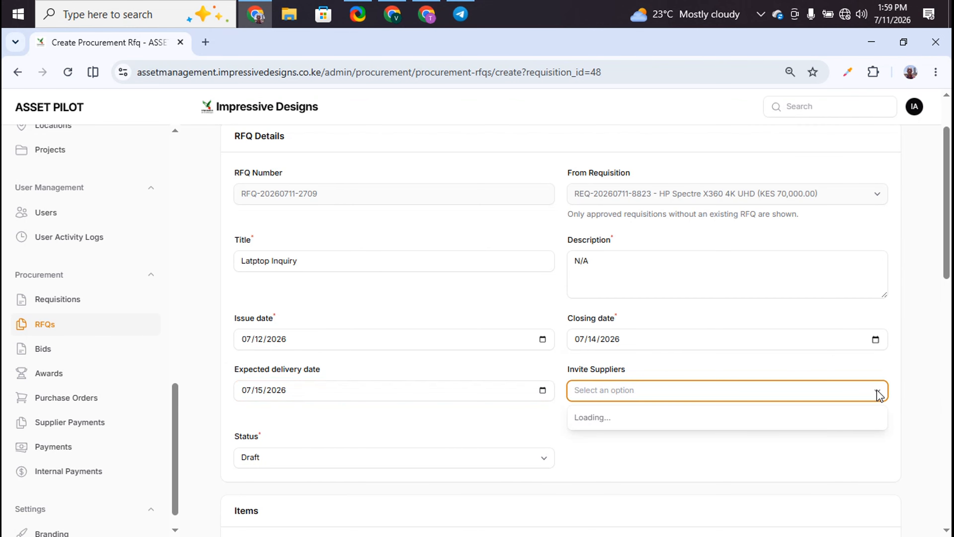
scroll(879, 395, down, 2)
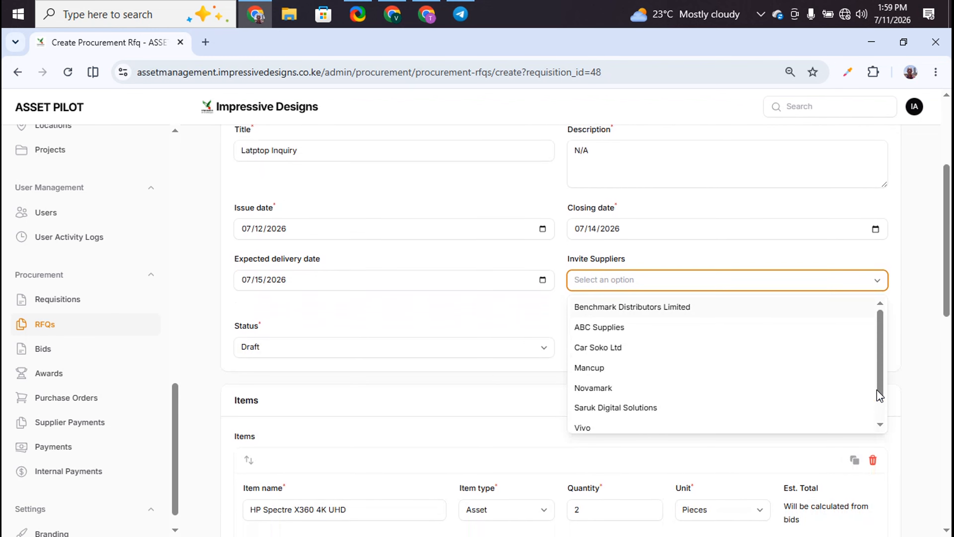
click(586, 419)
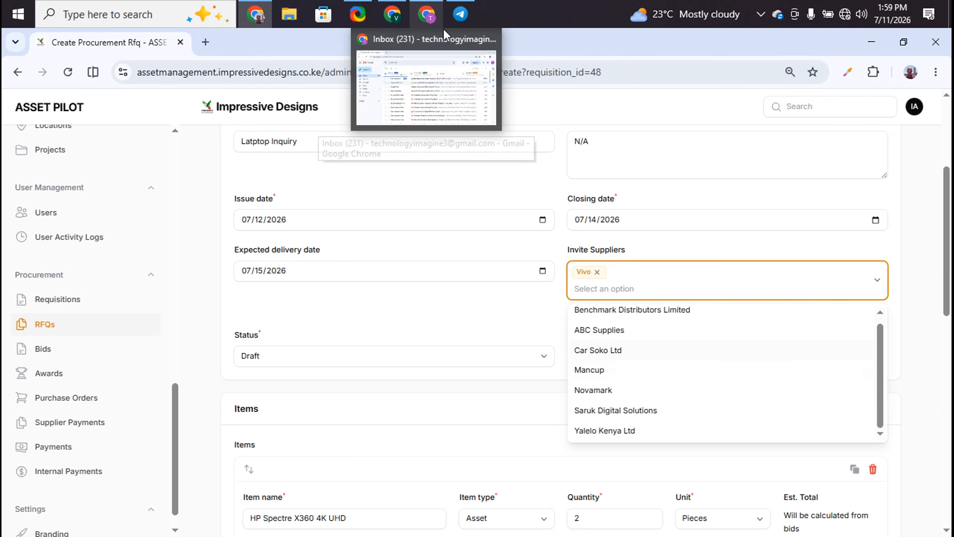
Step: Open the suppliers list and check the email addresses registered for the suppliers
scroll(86, 263, up, 5)
click(52, 323)
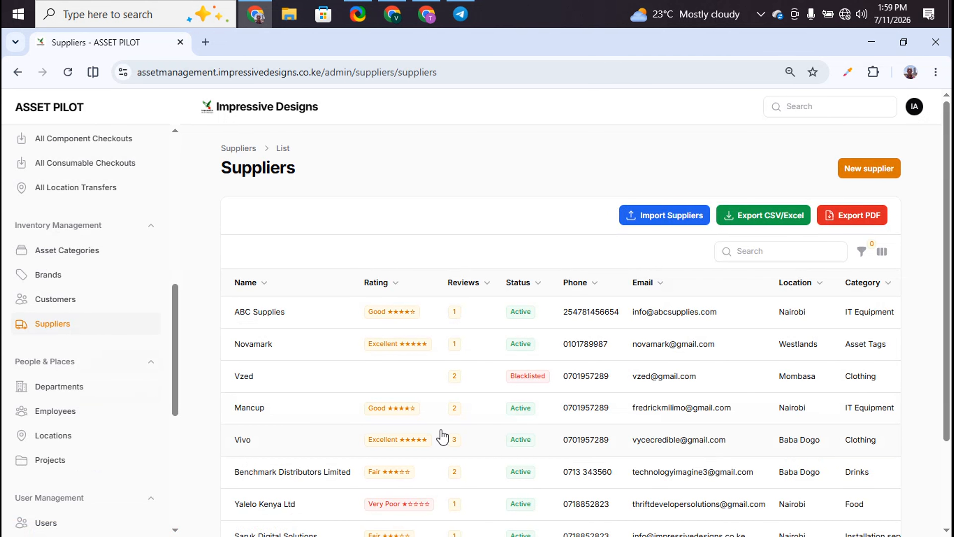
scroll(581, 457, down, 1)
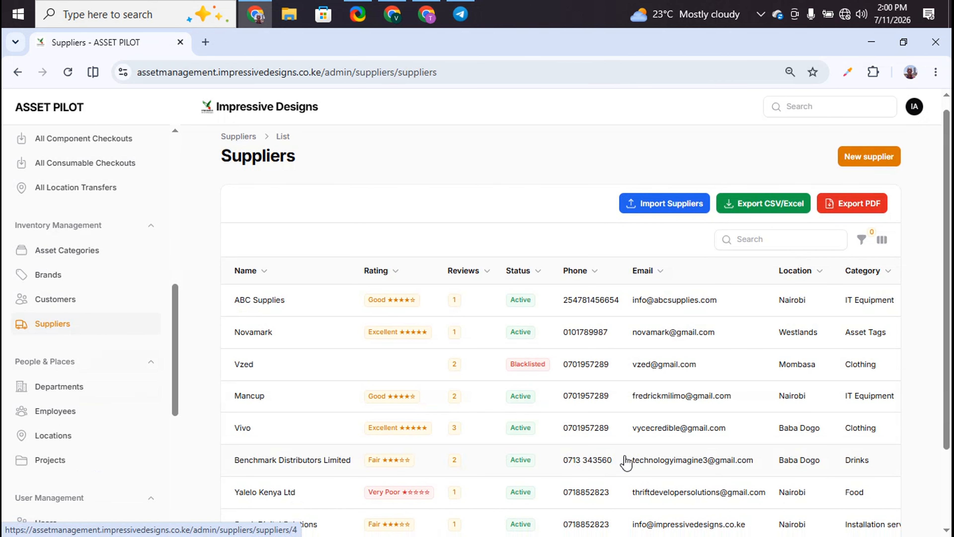
Step: Return to the requisitions list and start a new RFQ from the HP Spectre X360 4K UHD requisition
scroll(49, 339, down, 6)
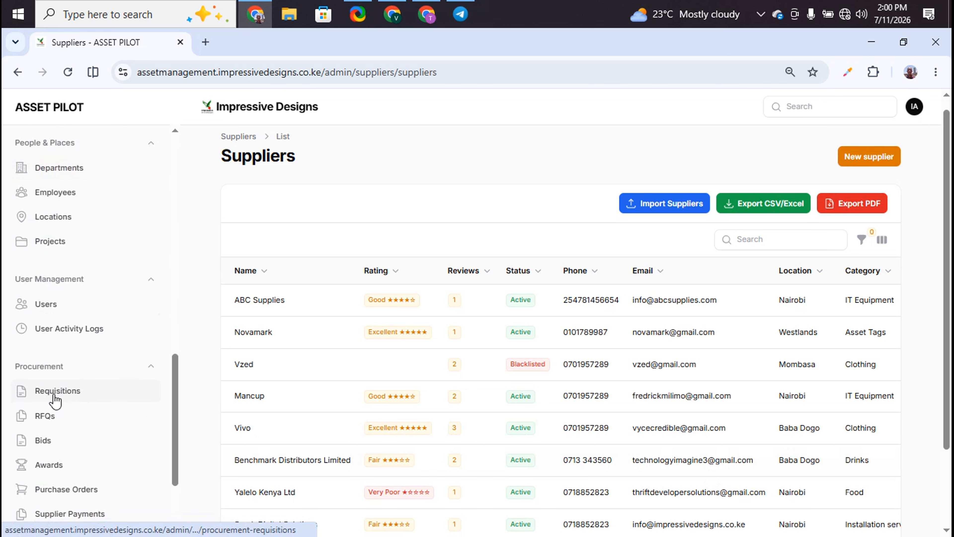
click(53, 393)
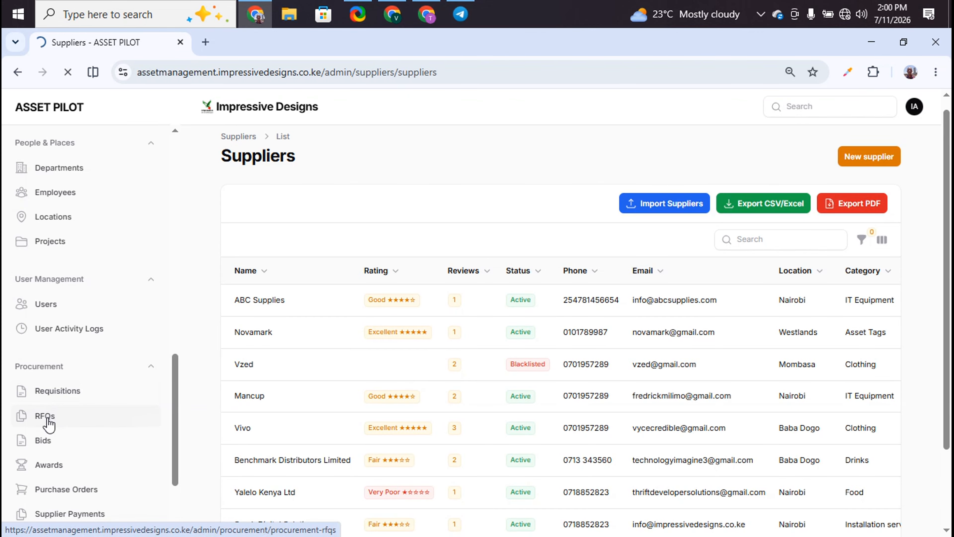
scroll(452, 384, right, 5)
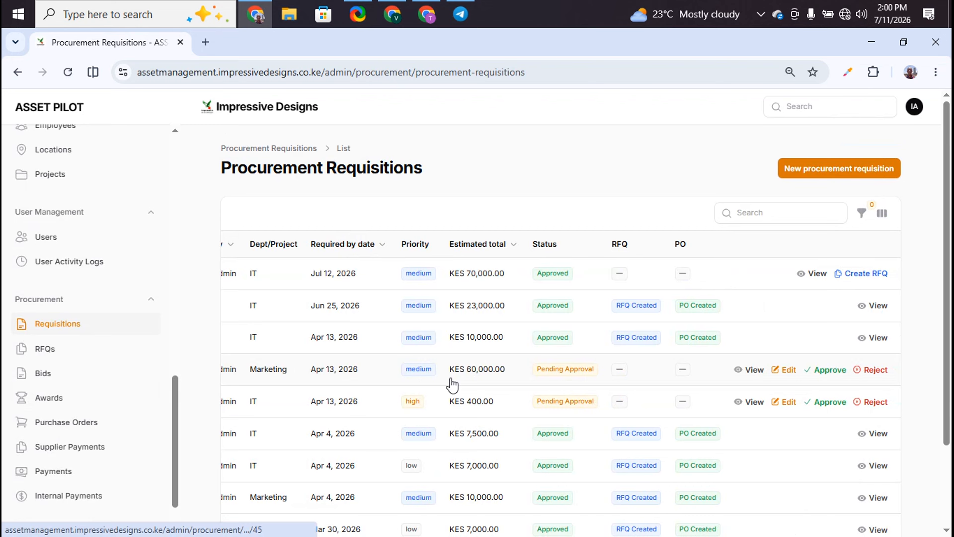
click(875, 279)
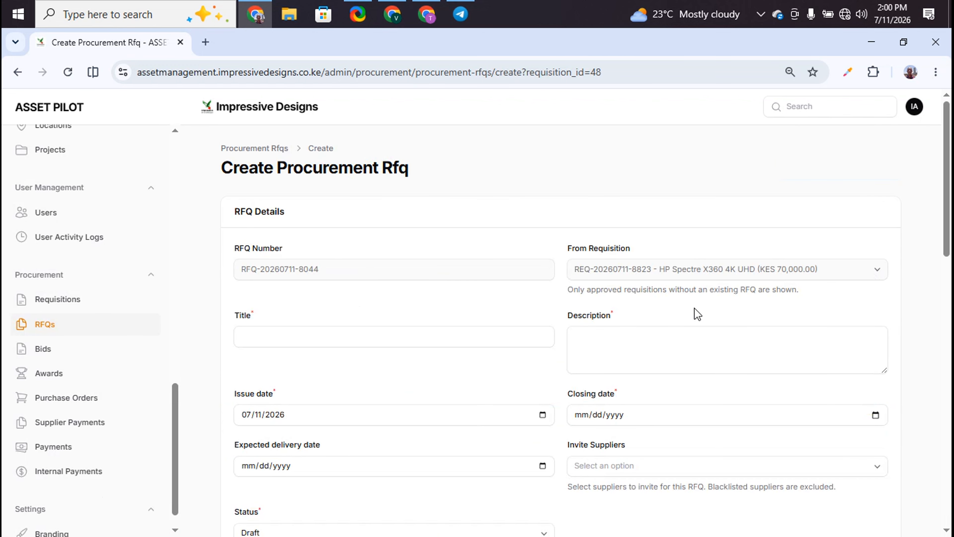
Step: Title the RFQ "Laptops" and enter "N/A" as its description
click(439, 332)
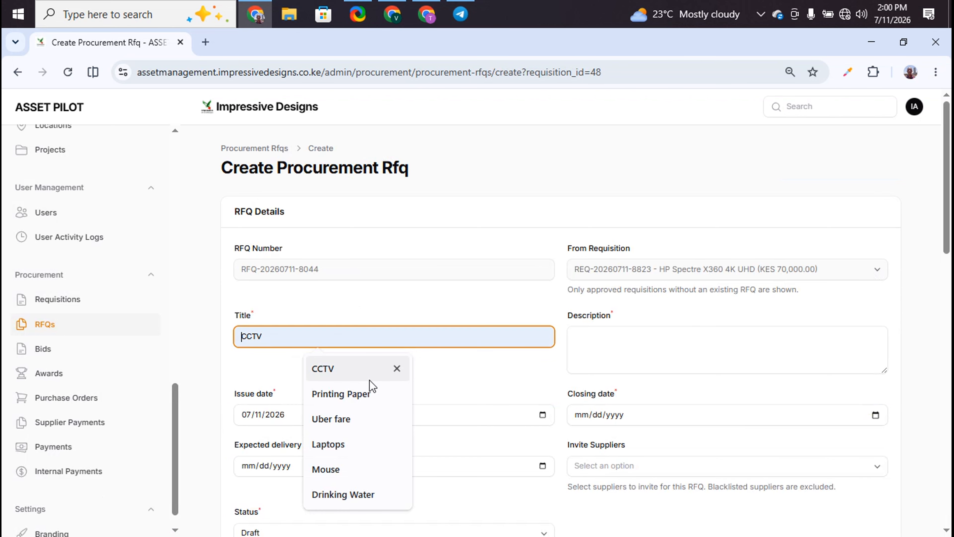
text(Laptops)
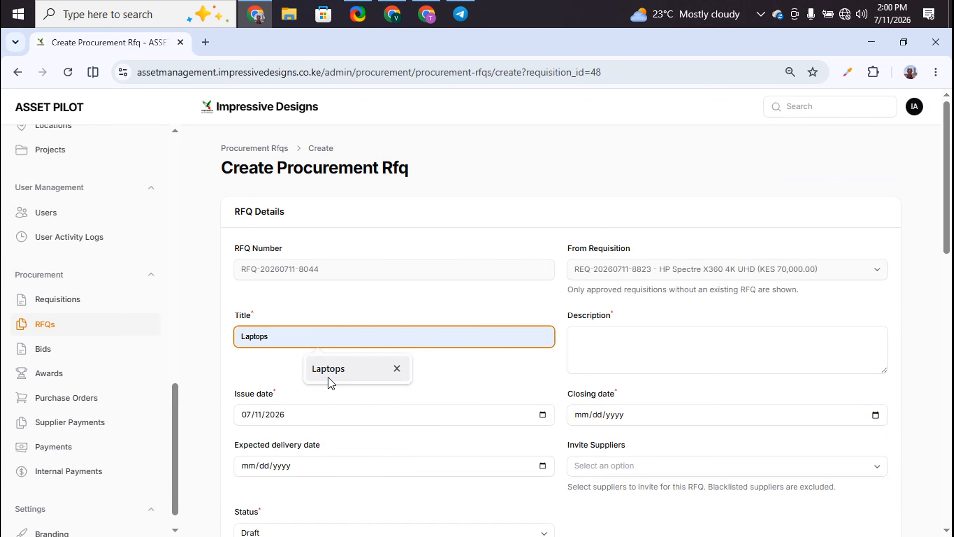
click(329, 382)
click(623, 356)
text(N/A)
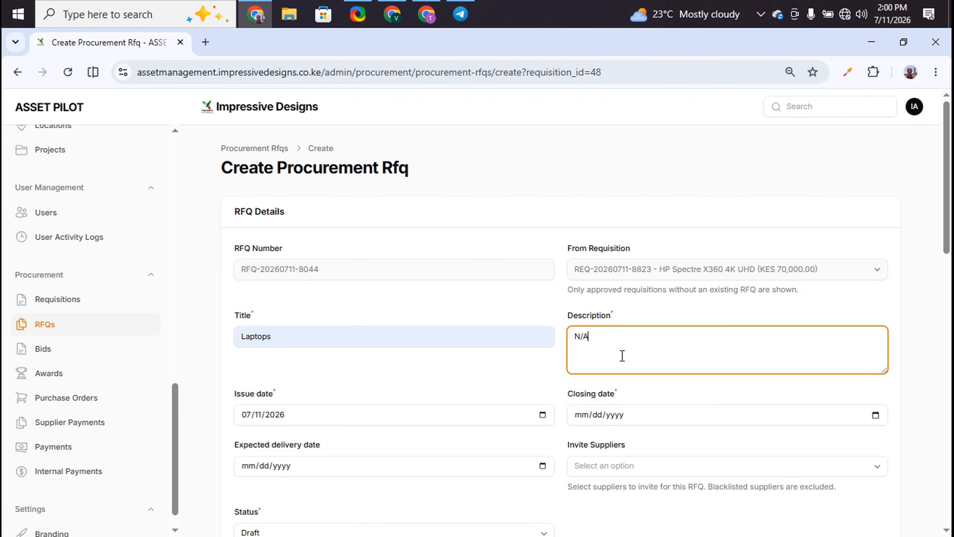
Step: Set the RFQ's closing date to 07/14/2026 and its expected delivery date to 07/15/2026
scroll(623, 356, down, 5)
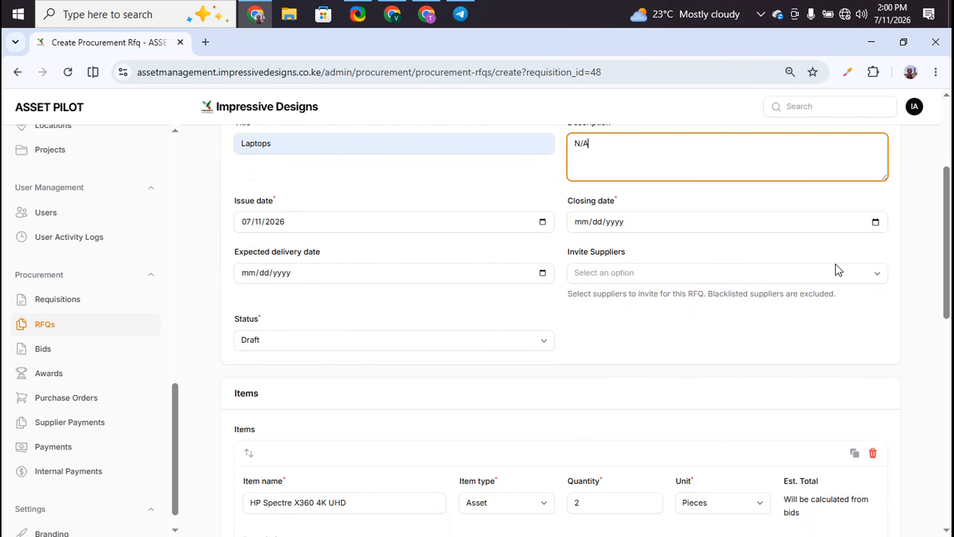
click(876, 222)
click(613, 313)
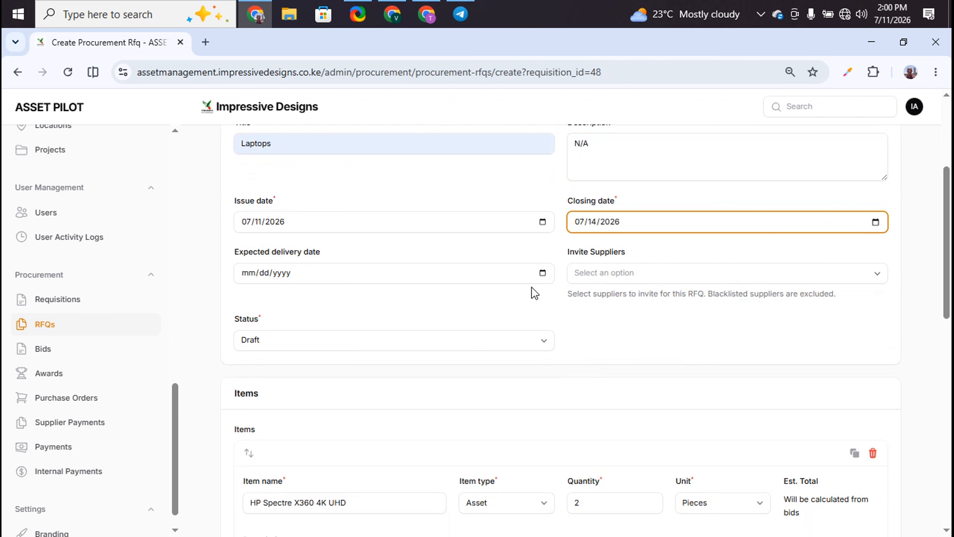
click(542, 273)
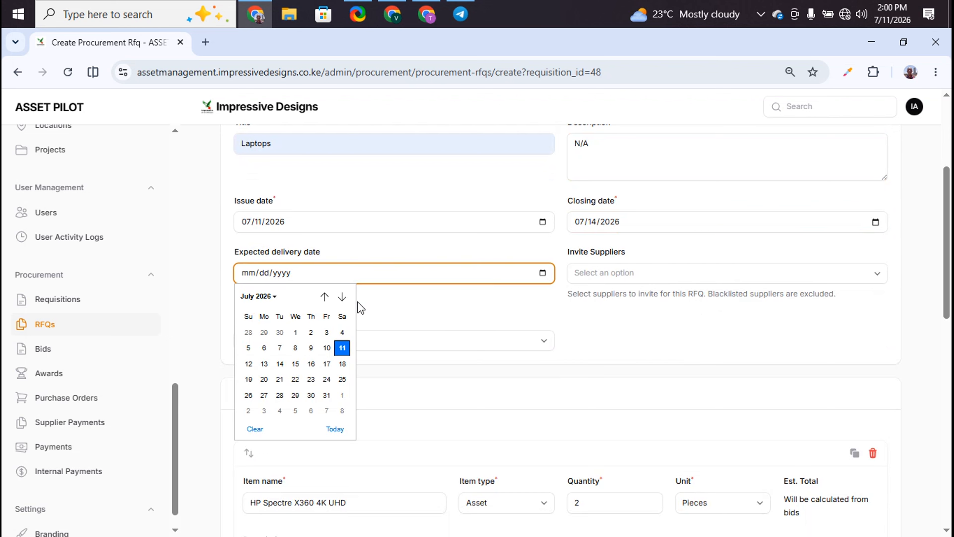
click(295, 364)
Step: Invite the suppliers Benchmark Distributors Limited and Vivo to the RFQ
click(877, 278)
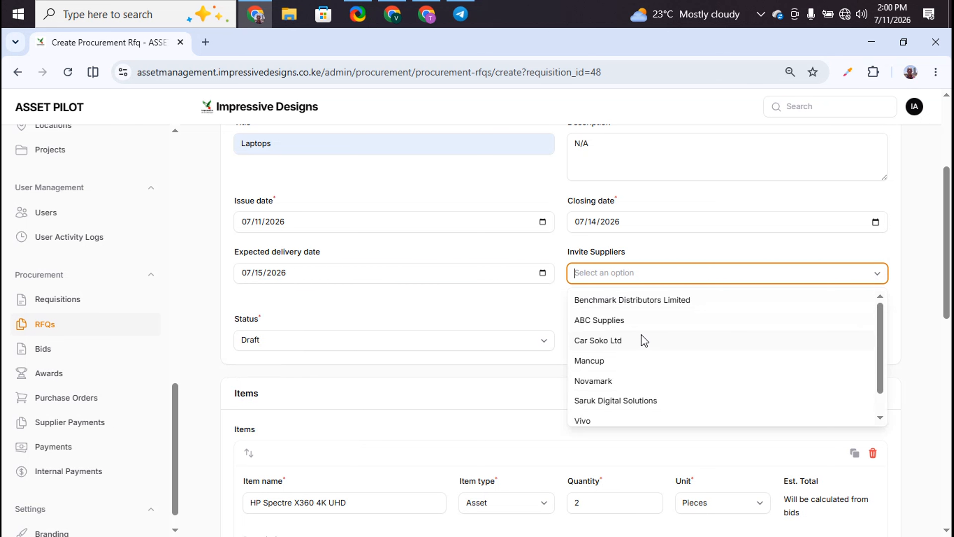
click(619, 306)
click(583, 418)
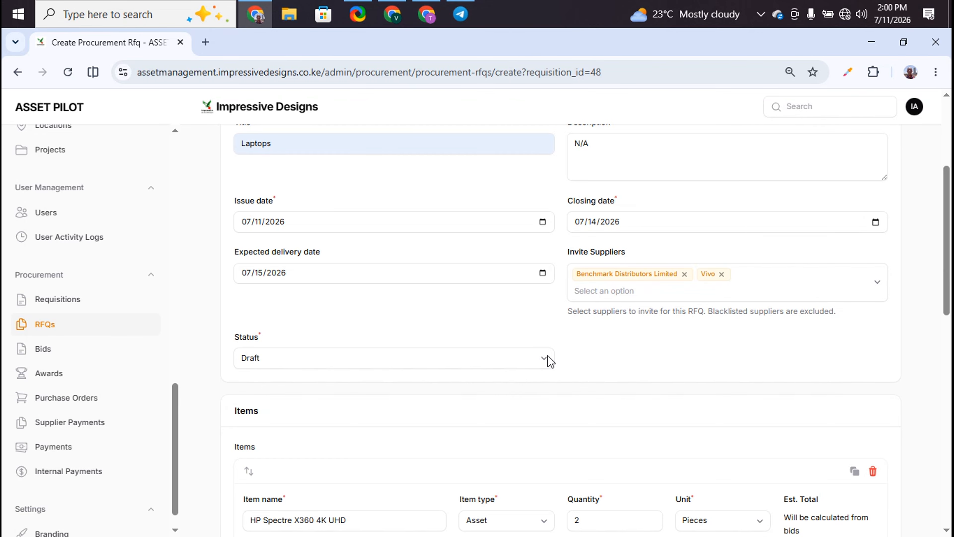
Step: Add a RAM specification with the value "8 GB" to the HP Spectre X360 4K UHD item
scroll(550, 361, down, 5)
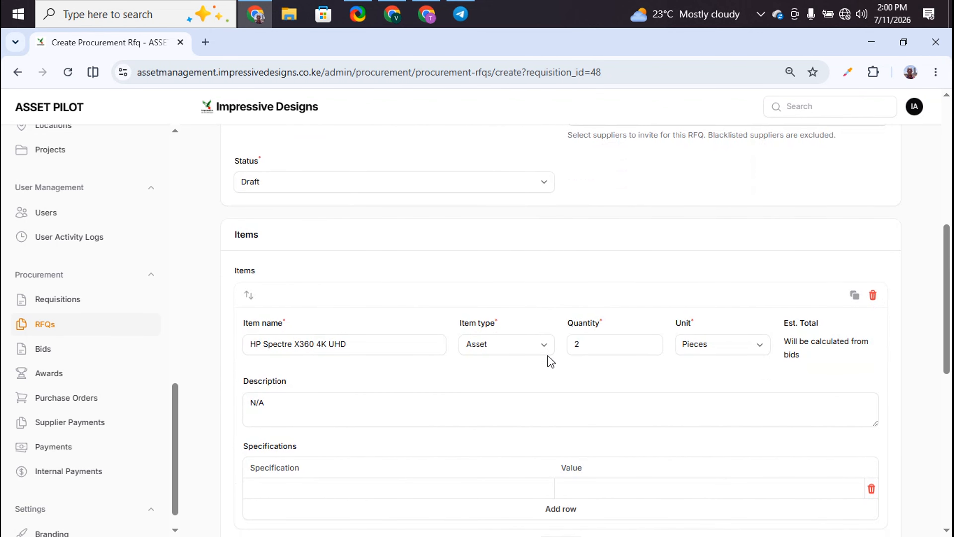
scroll(550, 361, down, 4)
click(436, 338)
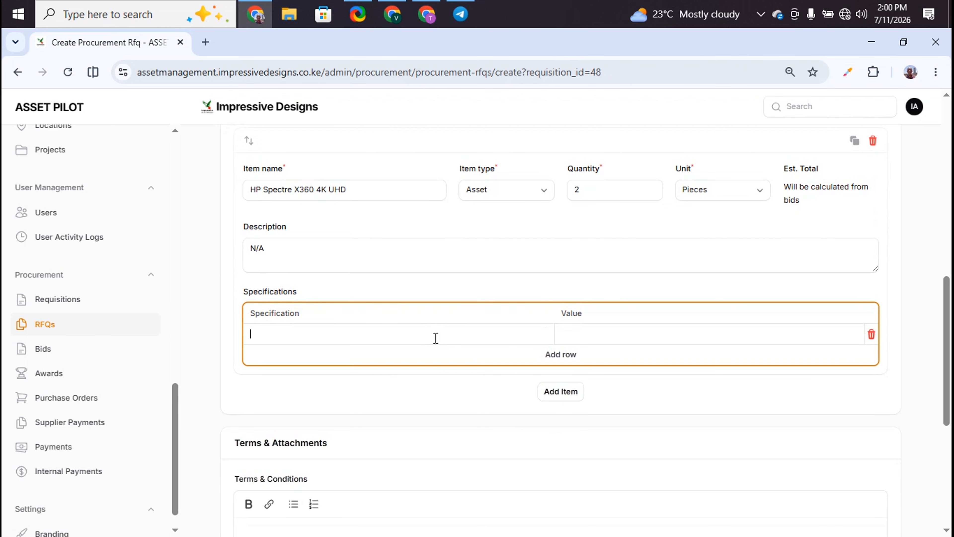
text(RAM)
click(583, 330)
text(* G)
key(BackSpace)
key(BackSpace)
key(BackSpace)
text(8 GB)
Step: Add a second specification row for the item, "Processor" with the value "Core i7"
click(559, 364)
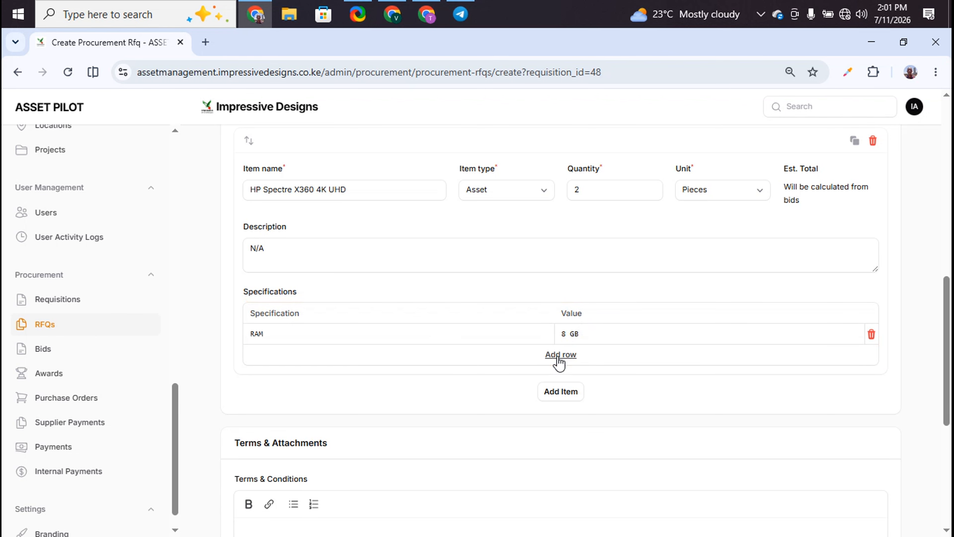
click(345, 351)
text(Processor)
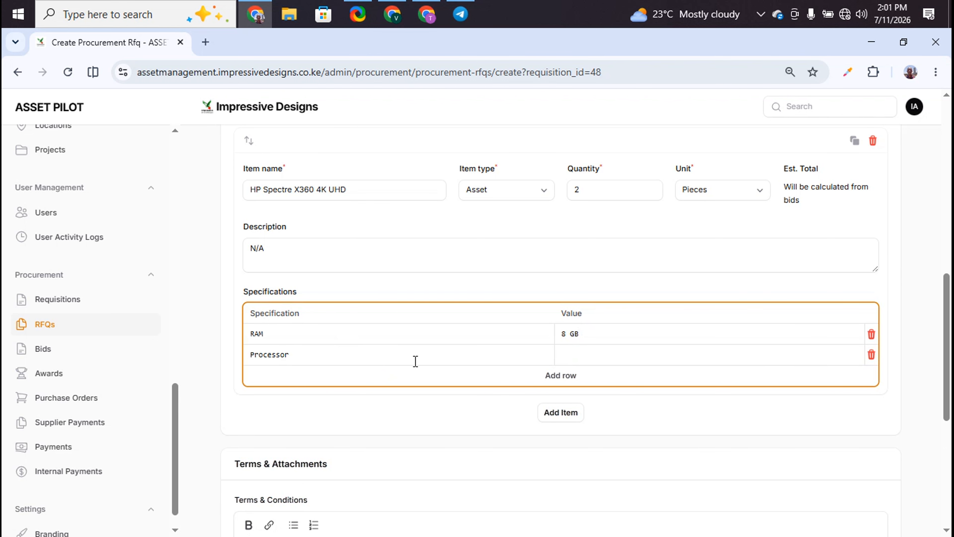
click(601, 360)
text(Core i7)
Step: Enter "N/A Terms & Attachments" as the RFQ's terms and conditions, copying the section heading for the wording
scroll(602, 361, down, 4)
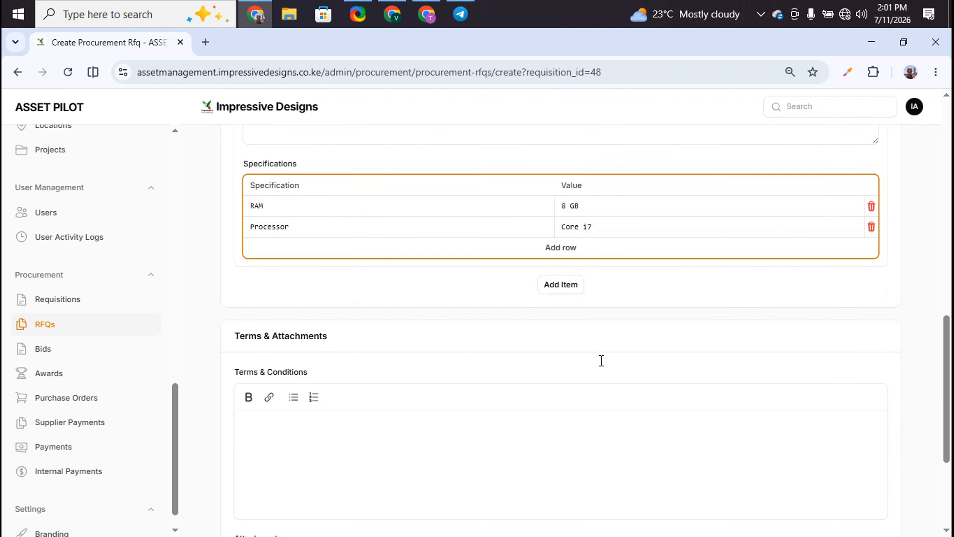
click(331, 439)
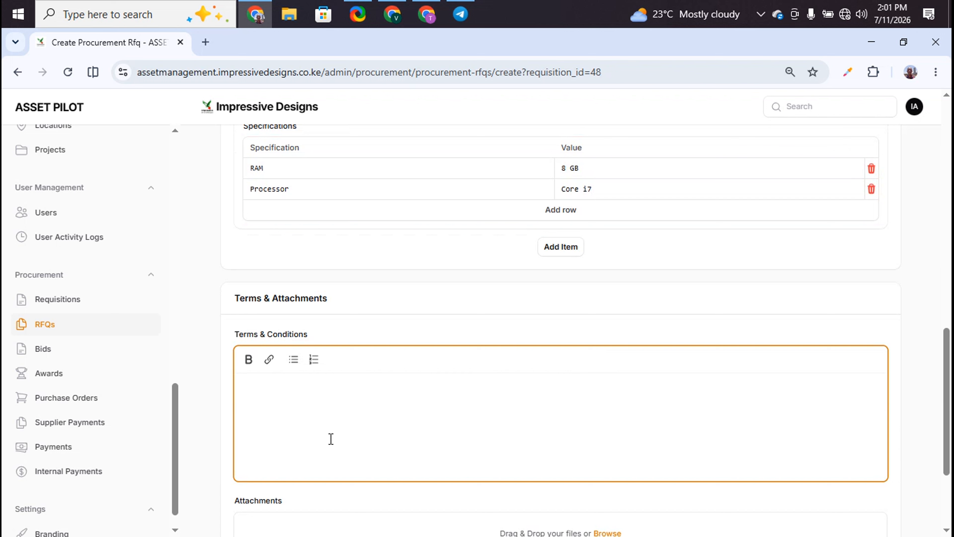
text(N)
drag(340, 304, 237, 293)
key(ctrl+c)
click(265, 385)
text(/a)
key(BackSpace)
text(A)
key(ctrl+v)
click(244, 415)
key(BackSpace)
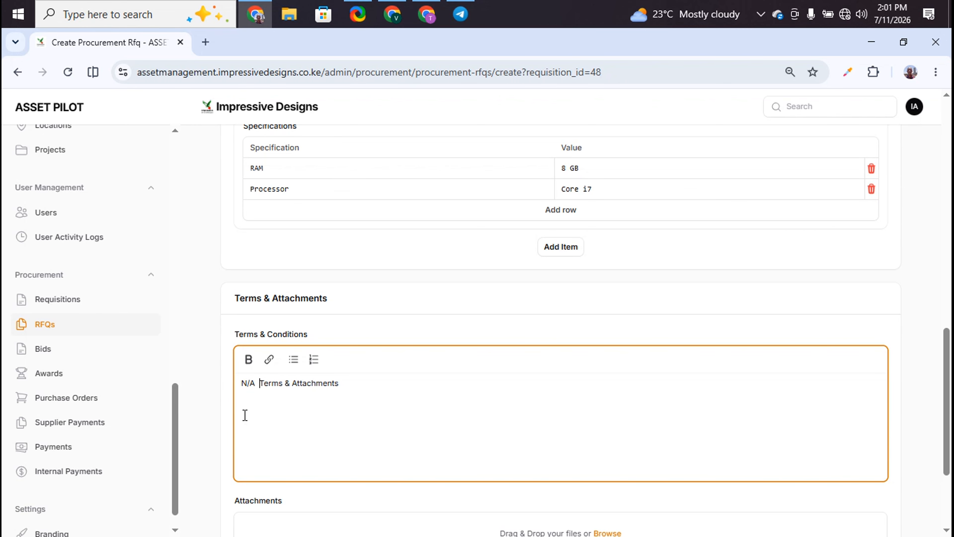
scroll(245, 415, down, 4)
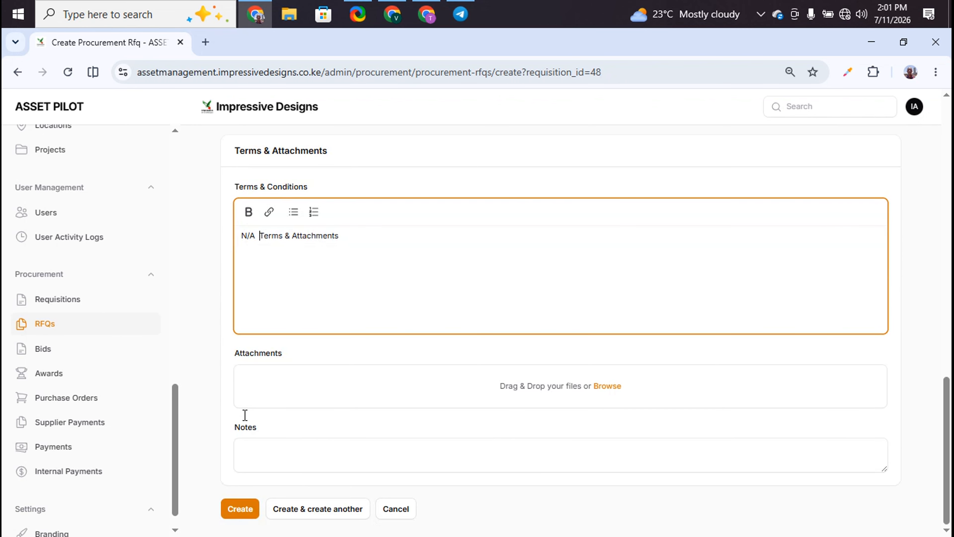
Step: Attach the file "assets-export-2026-07-11 (2).pdf" to the RFQ and create the RFQ
click(616, 386)
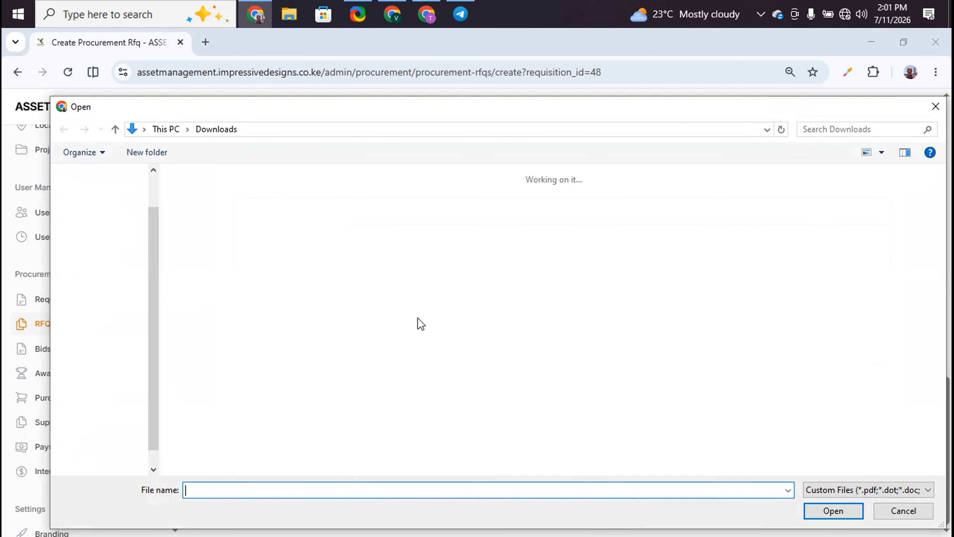
click(219, 248)
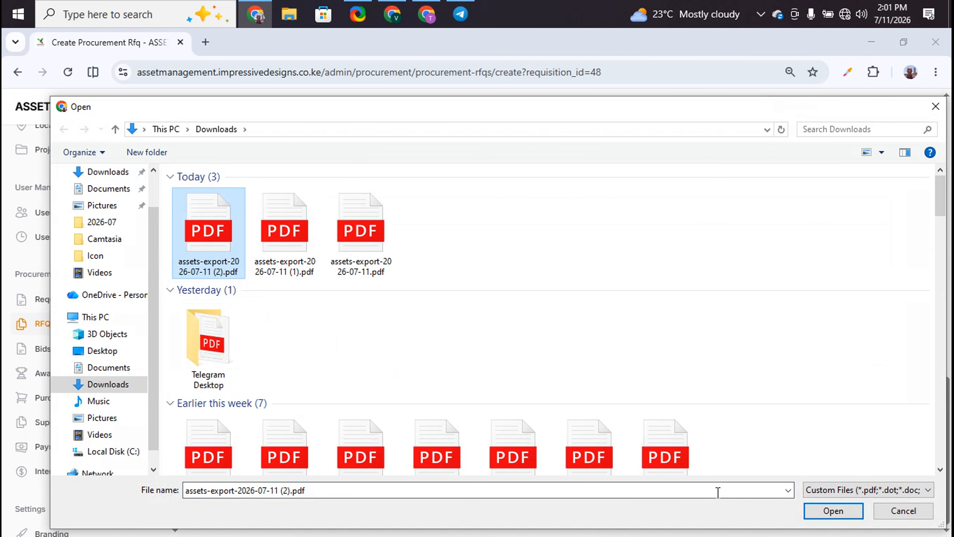
click(847, 511)
scroll(625, 367, down, 1)
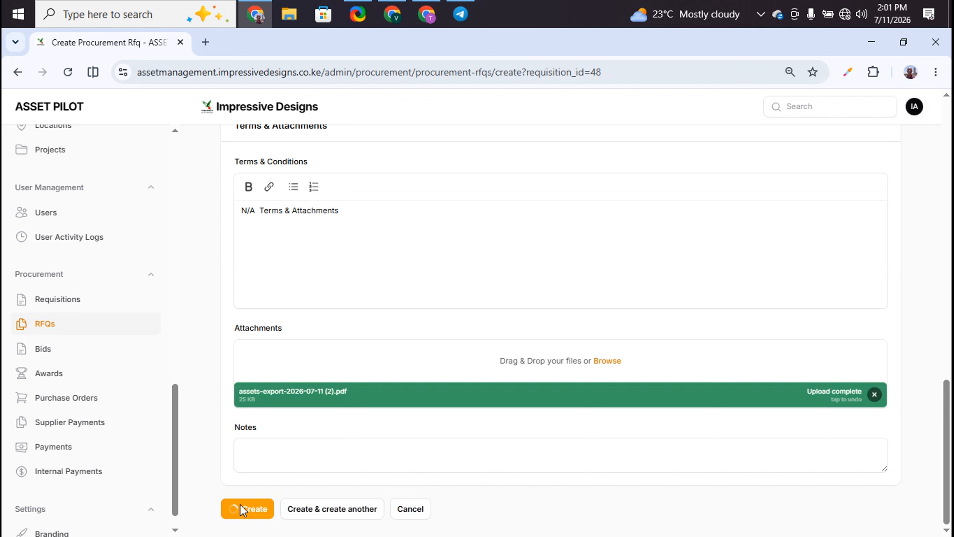
click(242, 508)
drag(747, 166, 906, 175)
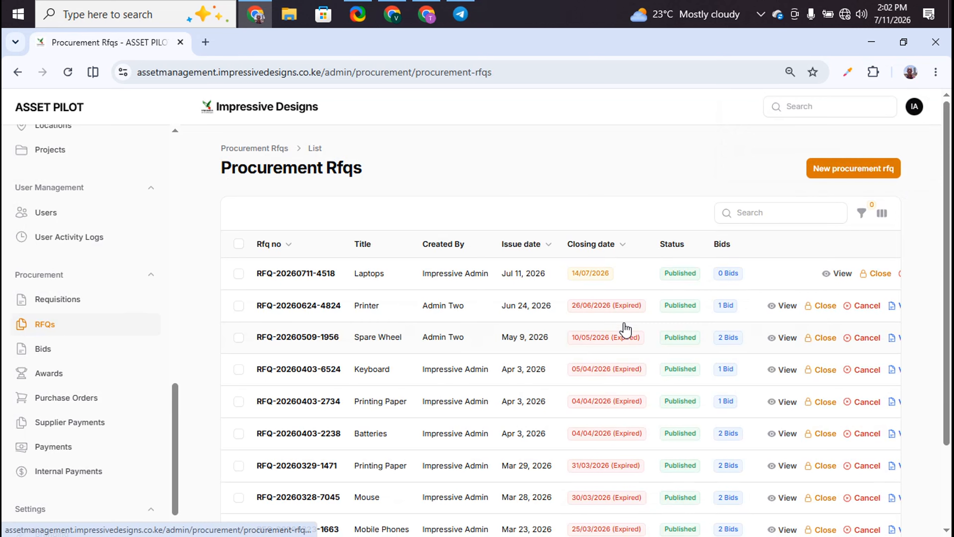
Step: Check the laptop request's RFQ status in the requisitions list and its entry in the RFQ list
scroll(625, 330, right, 2)
click(58, 299)
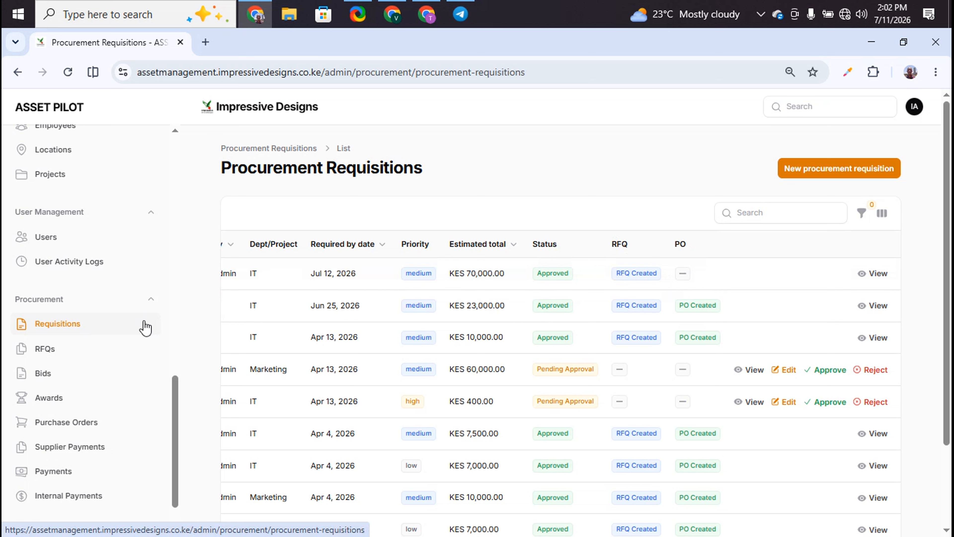
click(42, 350)
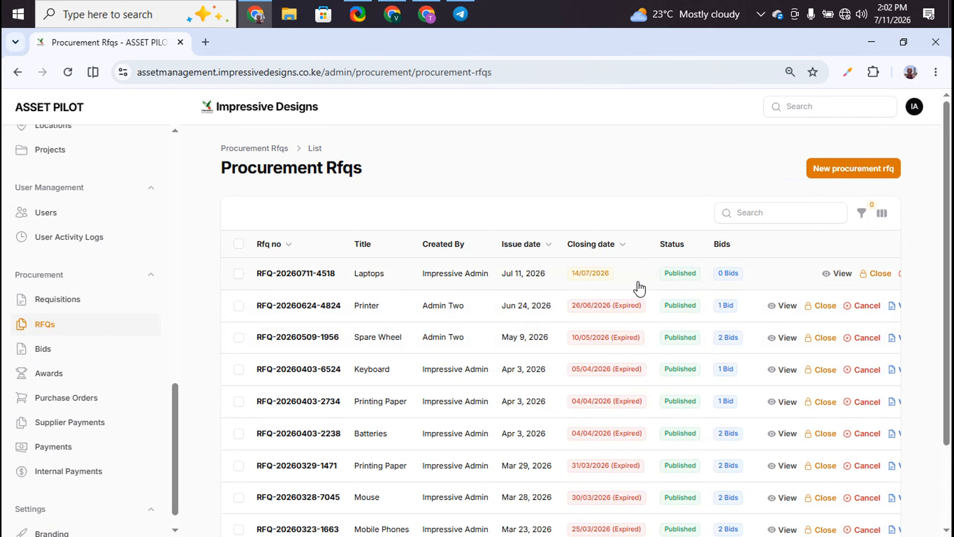
scroll(748, 284, right, 2)
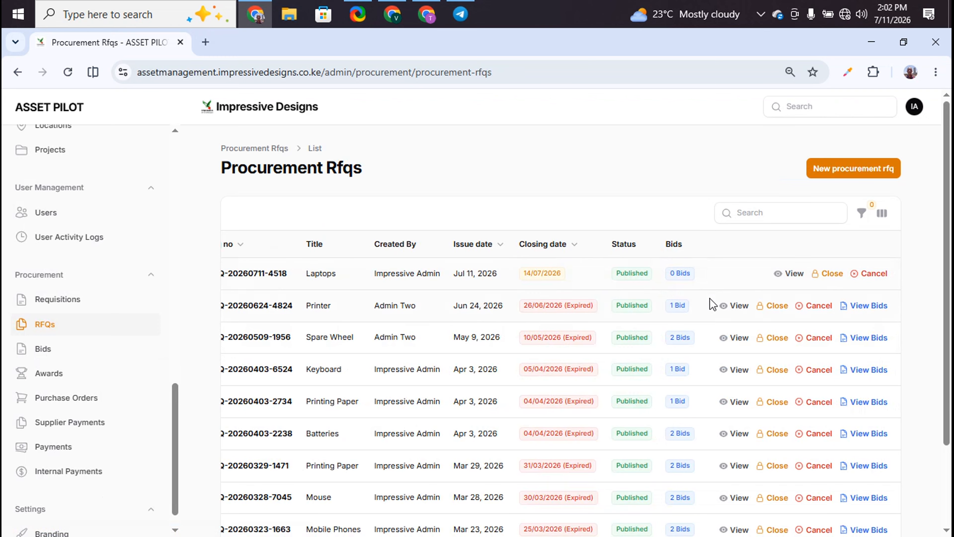
Step: Switch to Benchmark Distributors Limited's Gmail, read the Laptops RFQ invitation and download its PDF attachment
click(427, 14)
click(579, 250)
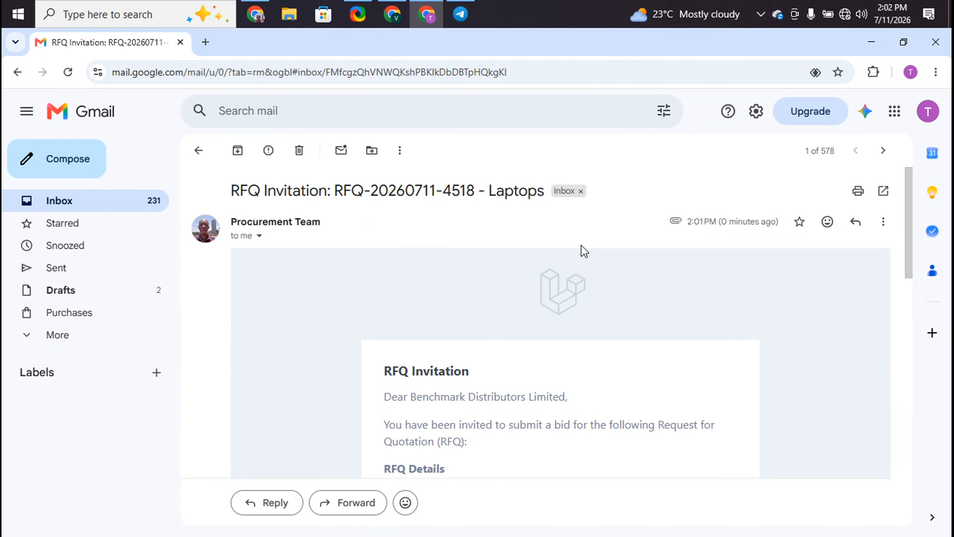
scroll(583, 251, down, 8)
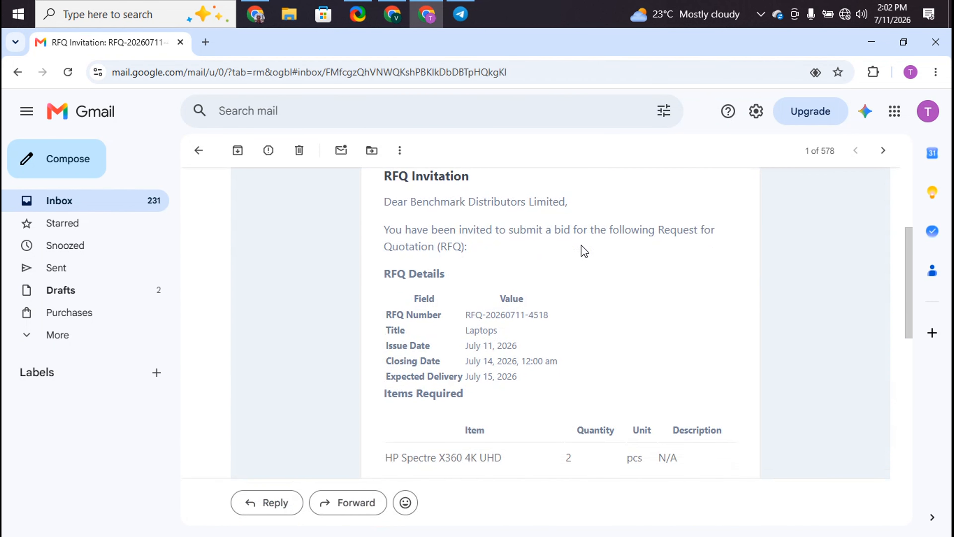
scroll(584, 251, down, 8)
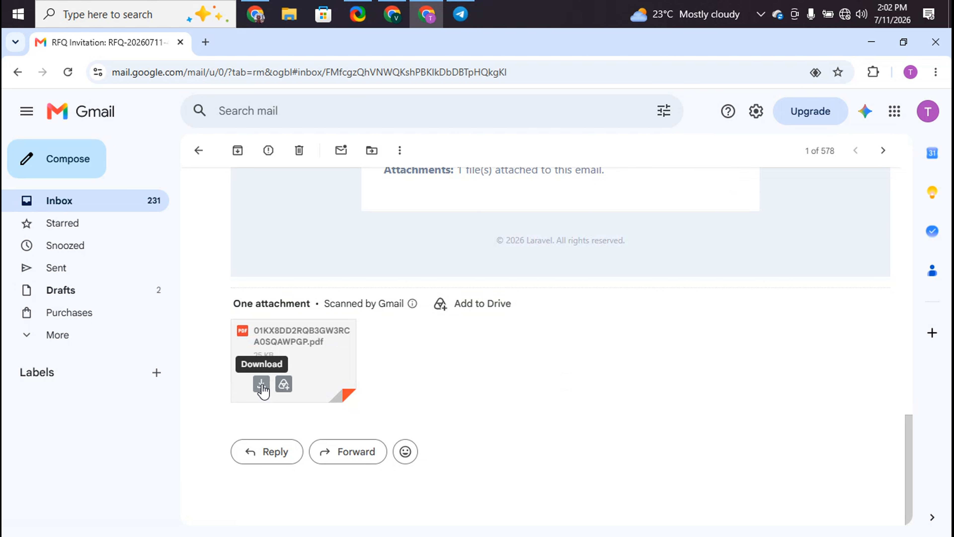
click(262, 384)
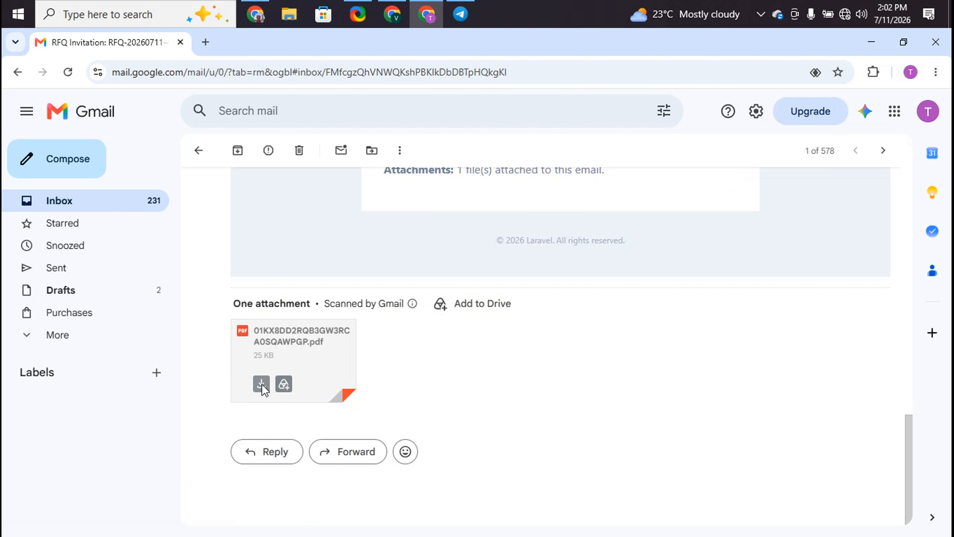
Step: Open the bid form from Benchmark Distributors Limited's invitation and set the HP Spectre X360 4K UHD unit price to 34000 KES
scroll(568, 368, up, 8)
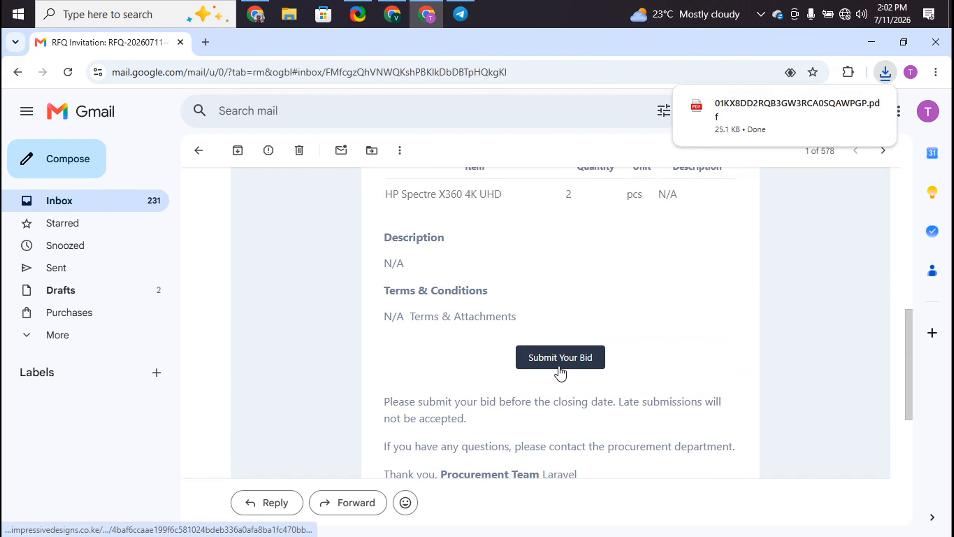
click(560, 357)
scroll(469, 301, down, 5)
click(365, 355)
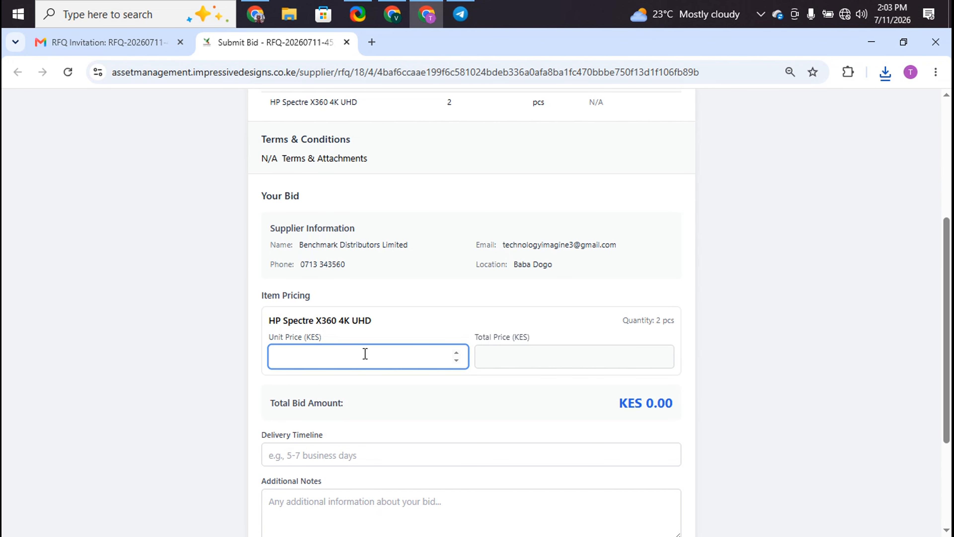
text(34000)
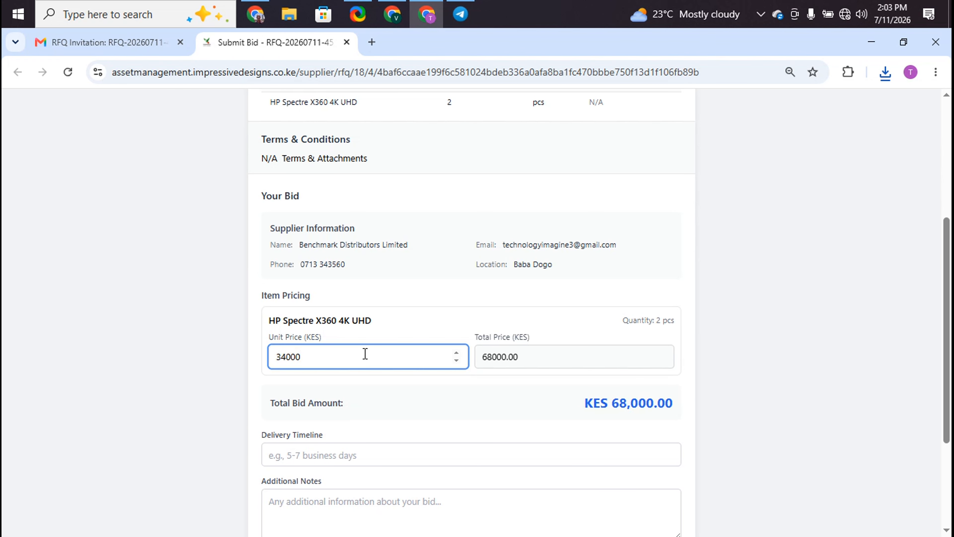
Step: Submit Benchmark Distributors Limited's bid with the delivery timeline "1 Day" and the additional notes "N/A Notes"
scroll(364, 352, down, 3)
click(331, 326)
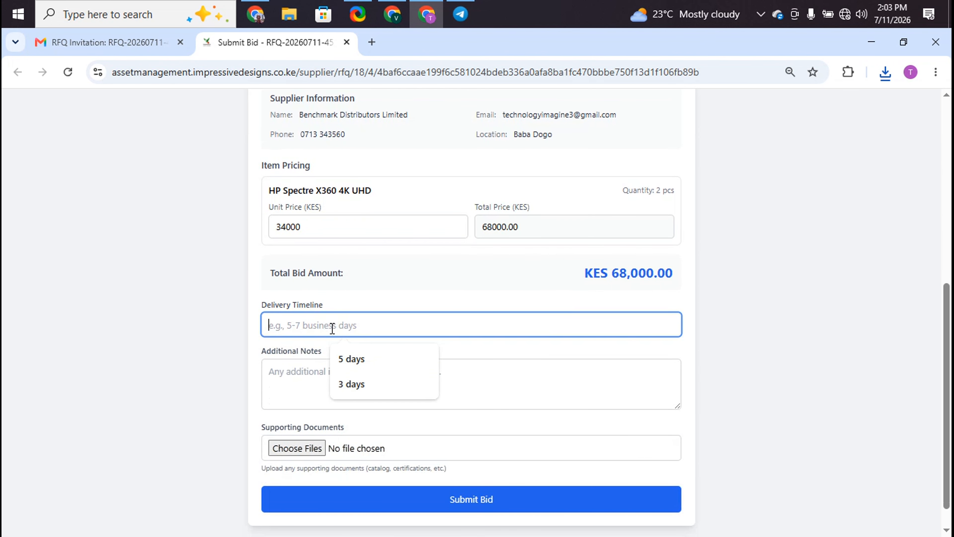
text(1 Day)
click(330, 371)
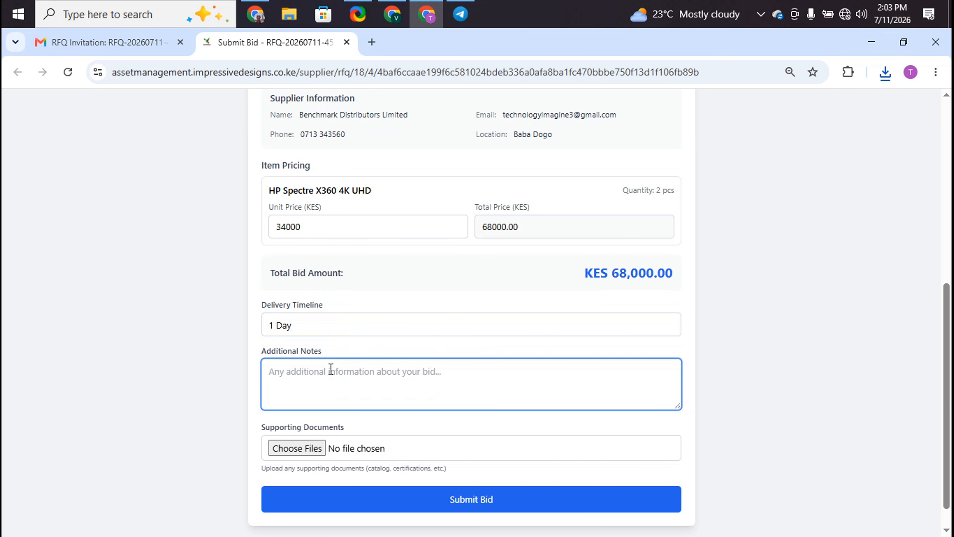
text(N/A )
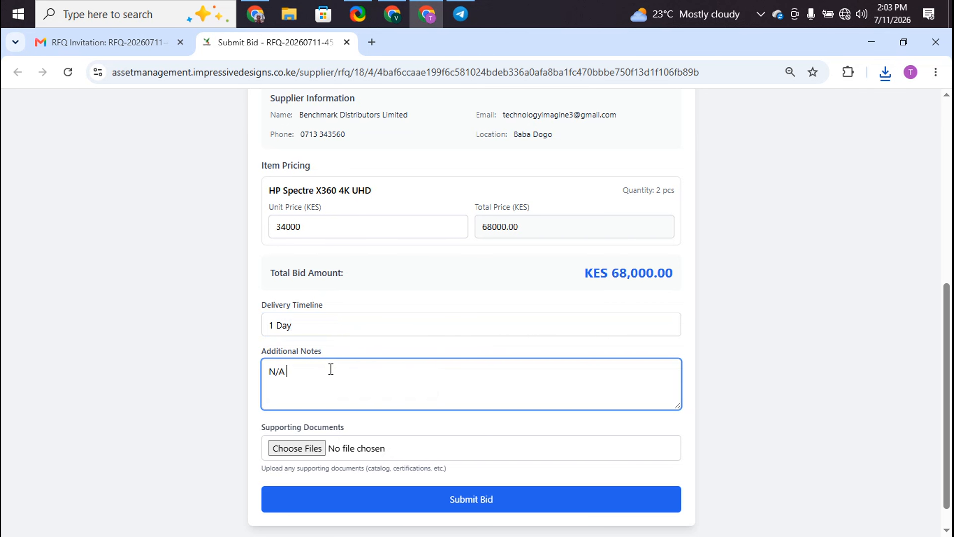
text(Notes)
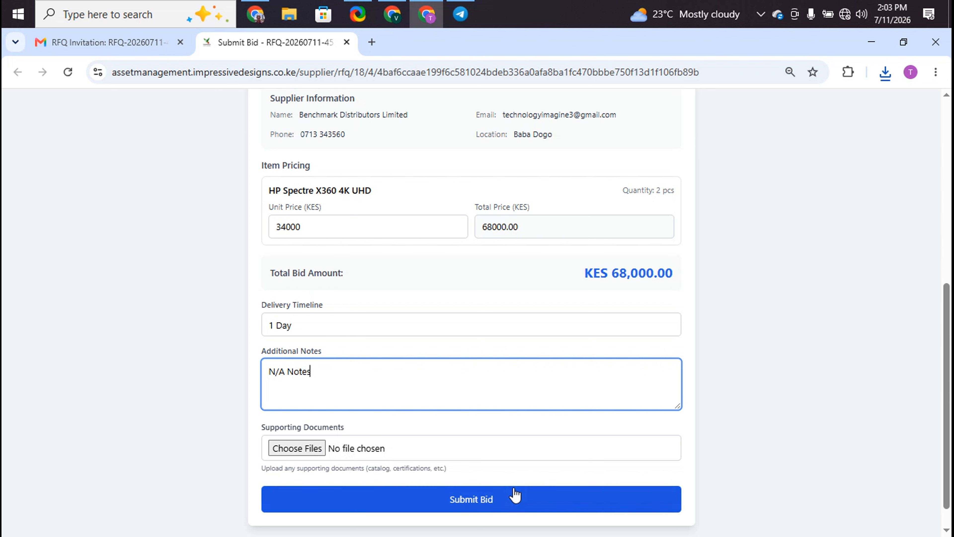
click(478, 507)
click(346, 42)
Step: Switch to the supplier Vivo's Gmail and open the Laptops RFQ invitation from the inbox
click(393, 15)
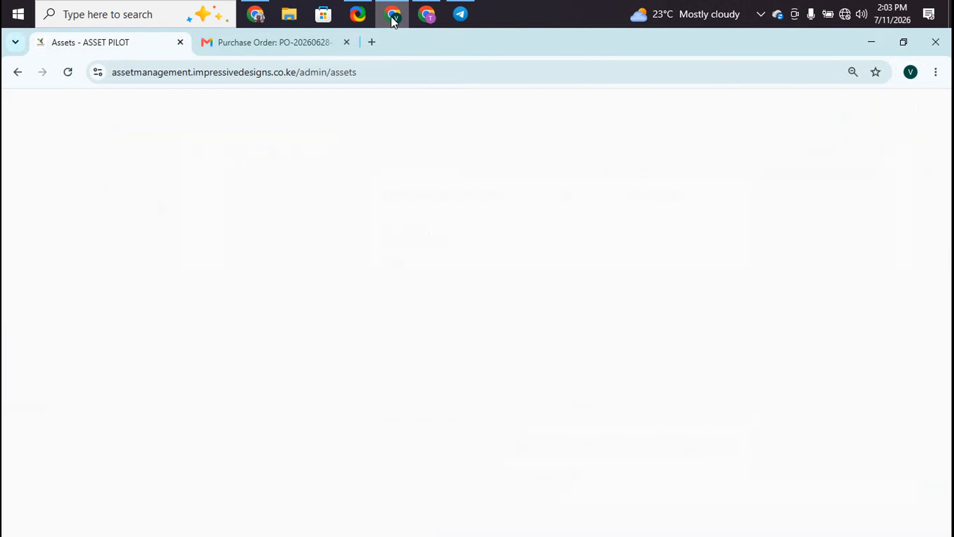
click(253, 42)
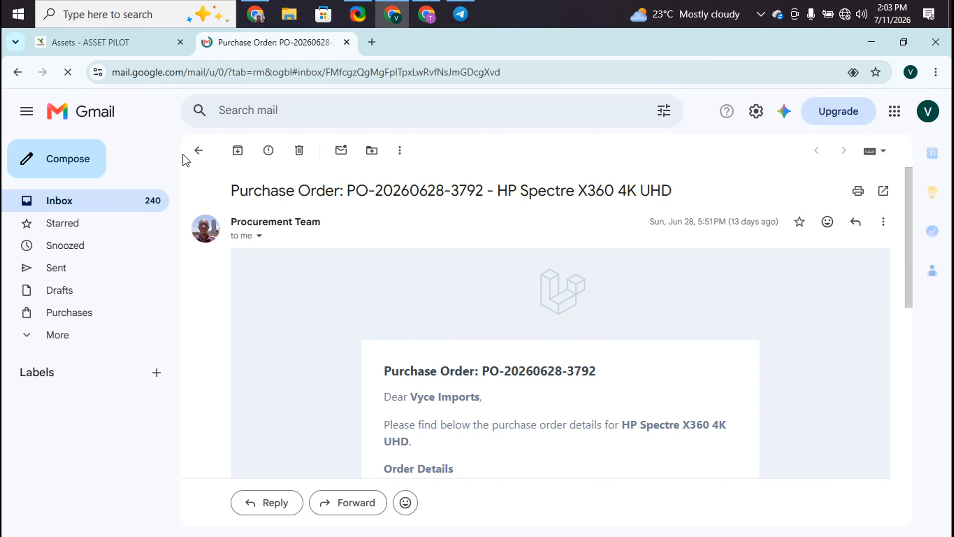
click(147, 203)
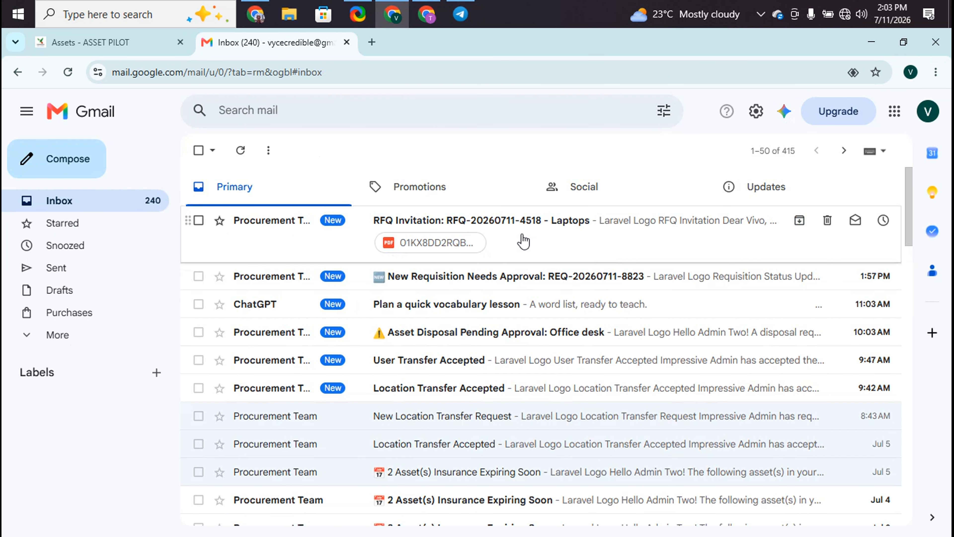
click(564, 231)
scroll(579, 319, down, 10)
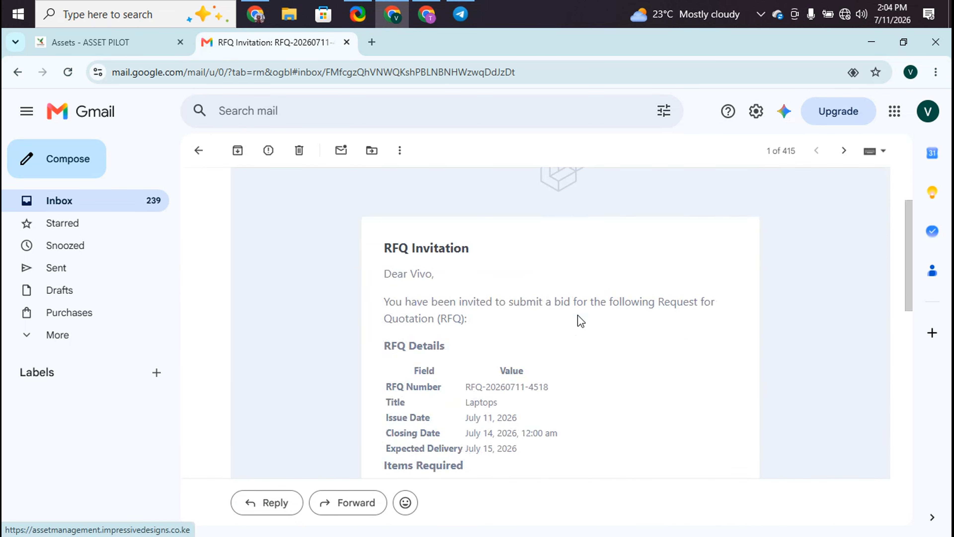
scroll(581, 321, down, 1)
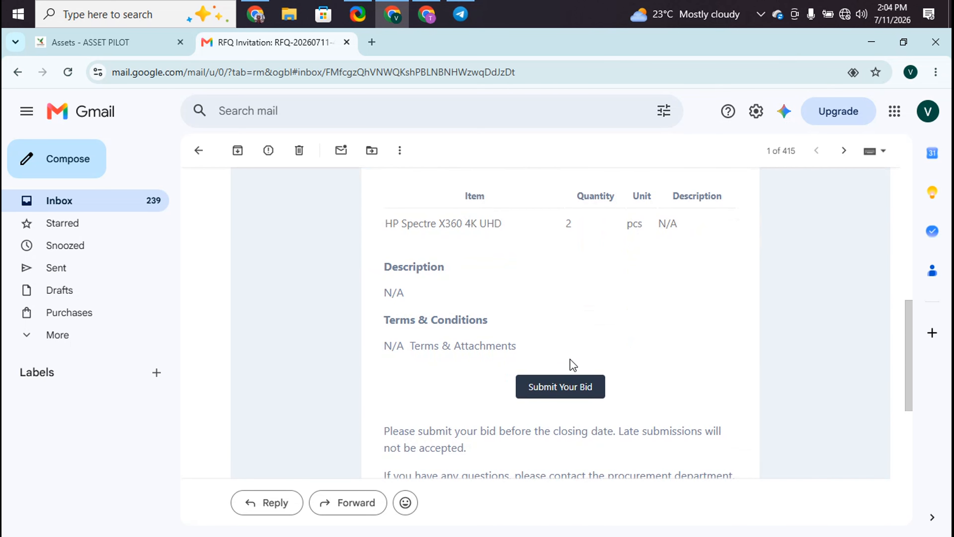
Step: Open the bid form from Vivo's invitation and set the HP Spectre X360 4K UHD unit price to 36000 KES
click(562, 388)
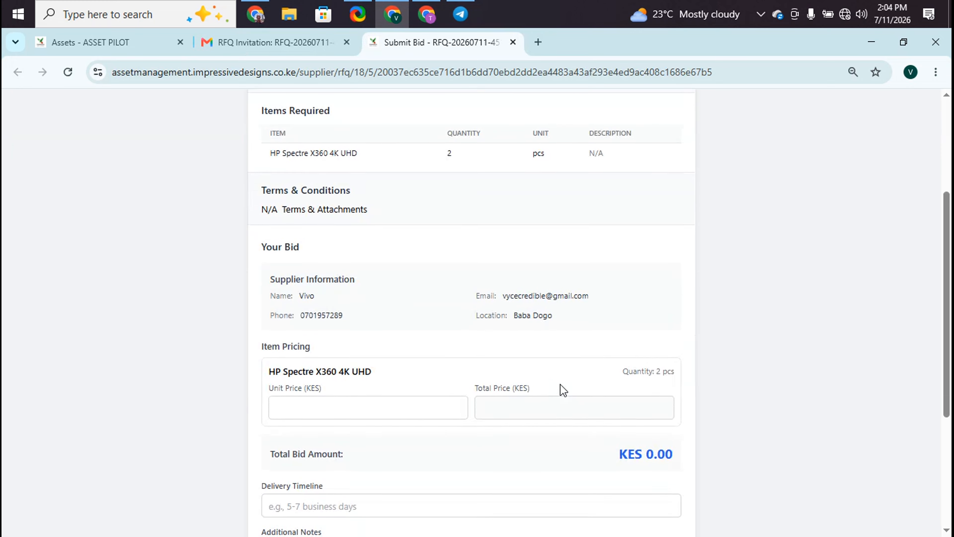
click(345, 398)
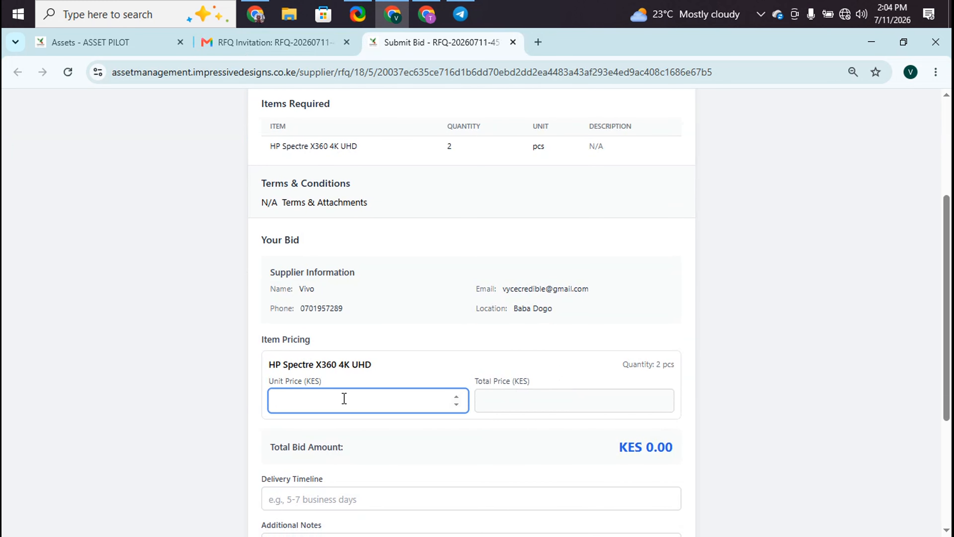
text(36000)
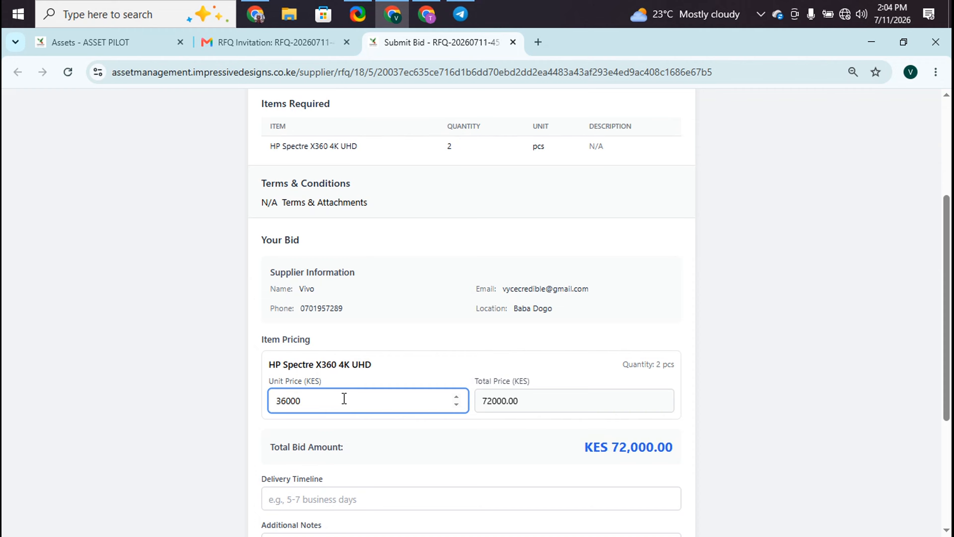
Step: Submit Vivo's bid with the delivery timeline "2 Days" and no additional notes
scroll(345, 399, down, 5)
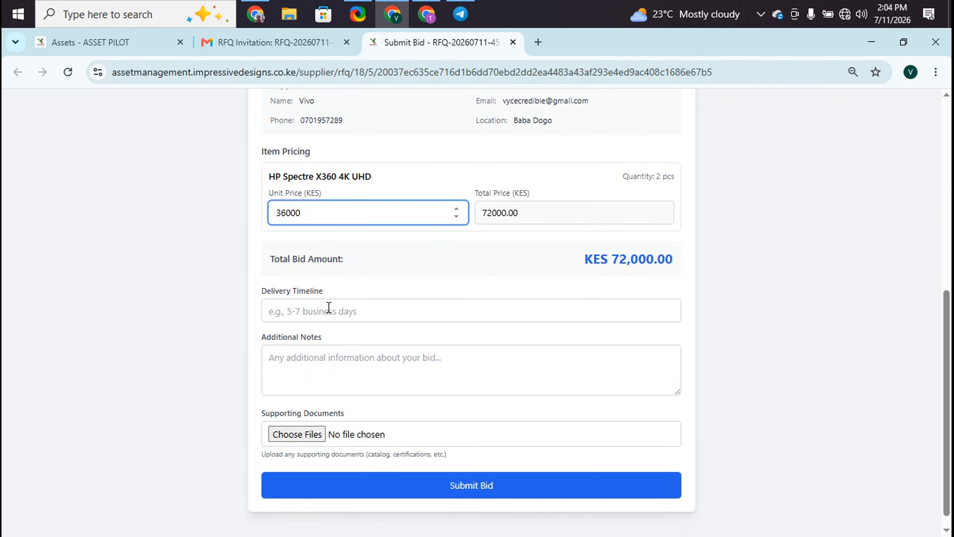
click(329, 308)
text(2)
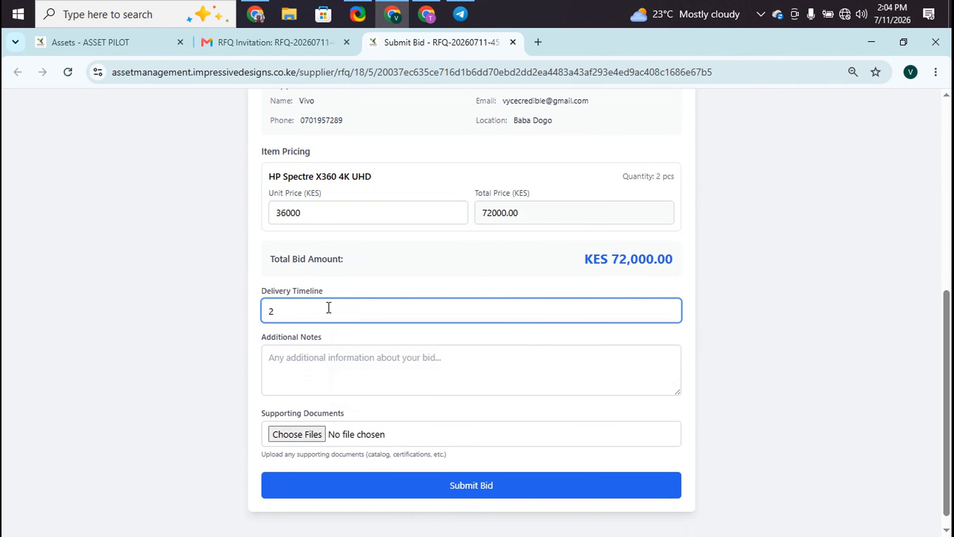
text(Days)
key(BackSpace)
key(BackSpace)
text(ys)
click(466, 493)
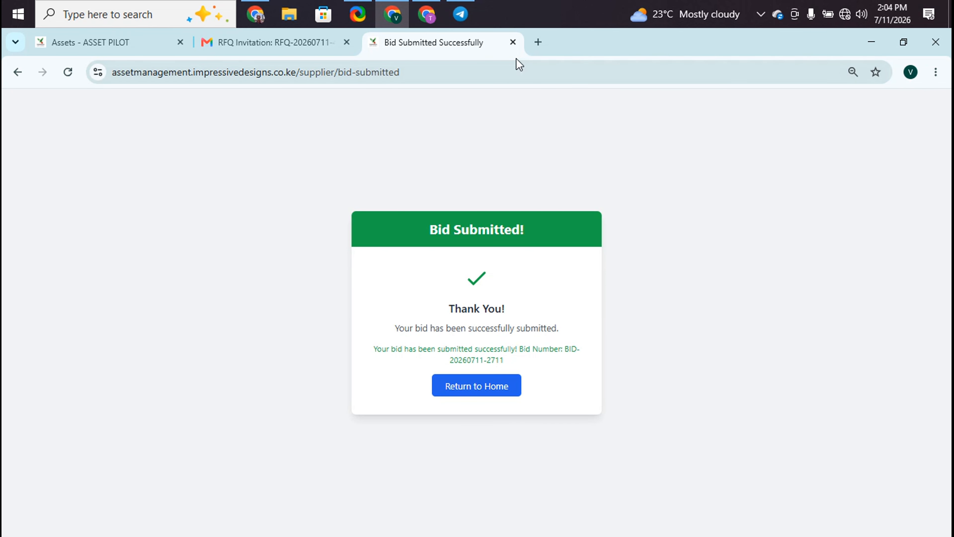
click(512, 42)
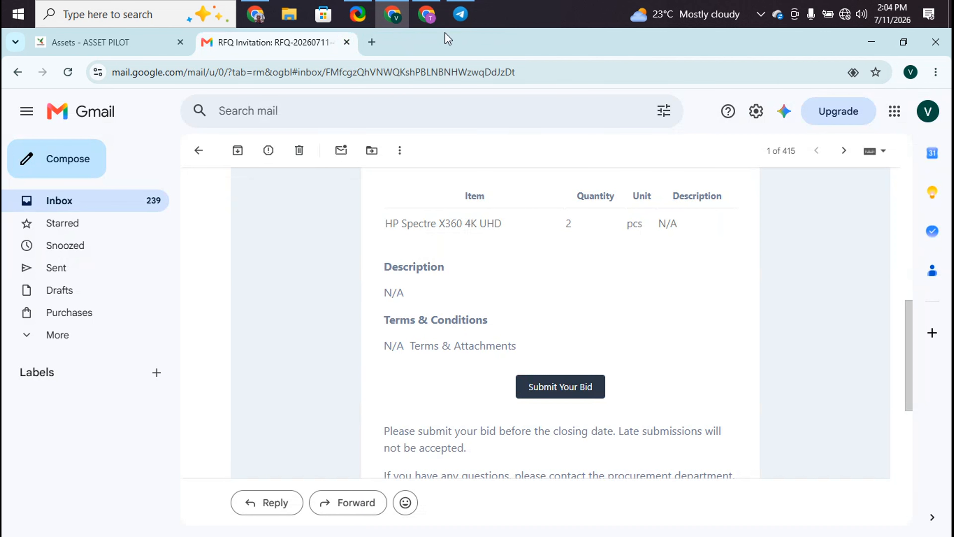
Step: Switch back to Asset Pilot, refresh the RFQ list and open the bids received for the Laptops RFQ
click(261, 15)
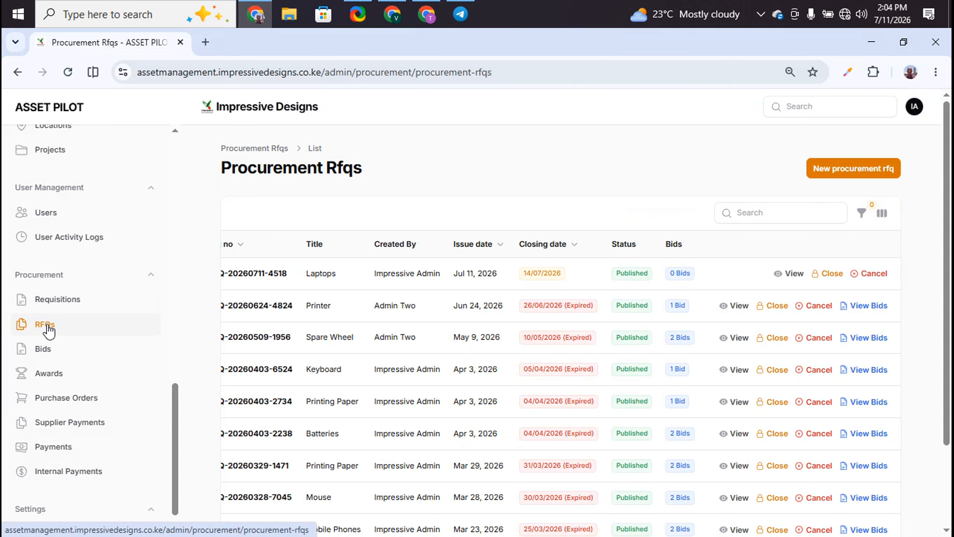
click(67, 71)
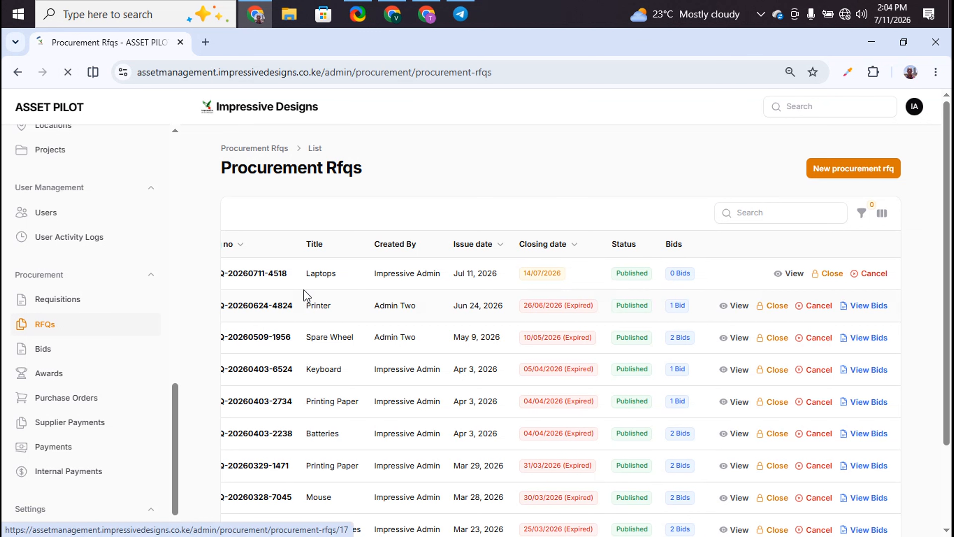
scroll(491, 301, right, 3)
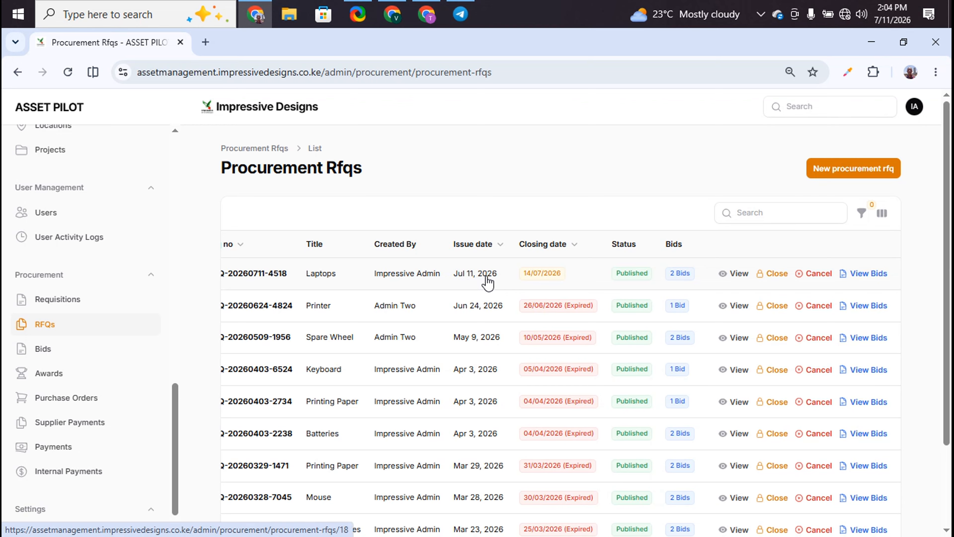
click(866, 279)
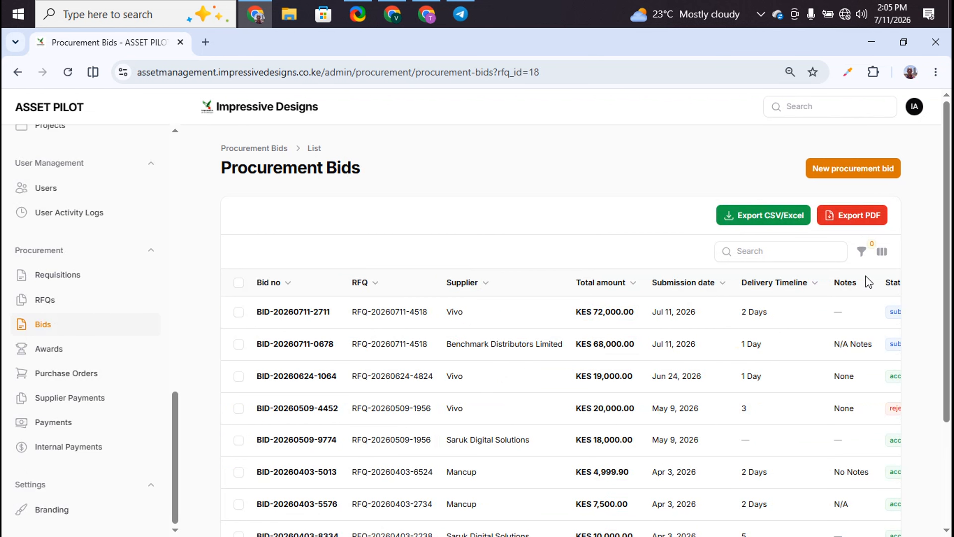
scroll(814, 424, right, 5)
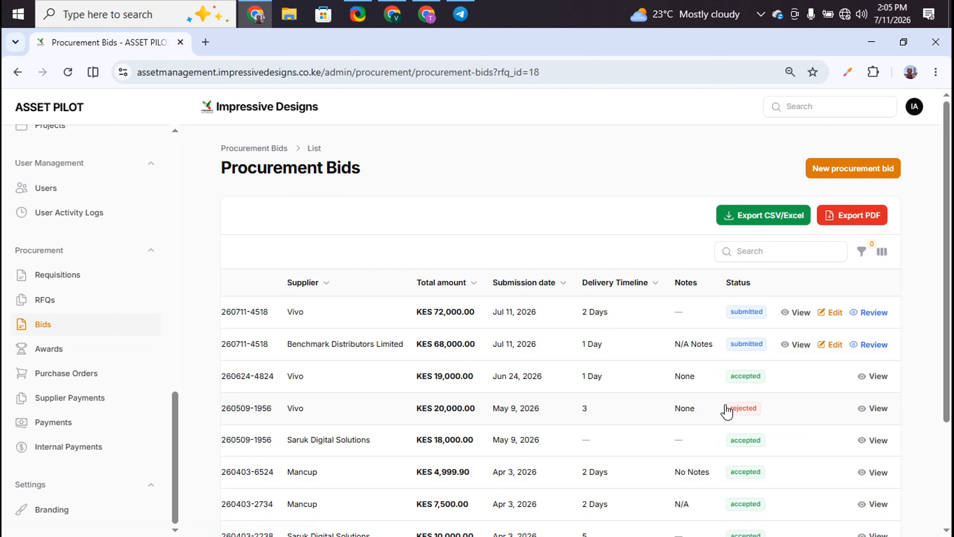
Step: Select the Vivo and Benchmark Distributors Limited bids for the Laptops RFQ and compare their amounts, delivery timelines and notes
scroll(691, 394, left, 5)
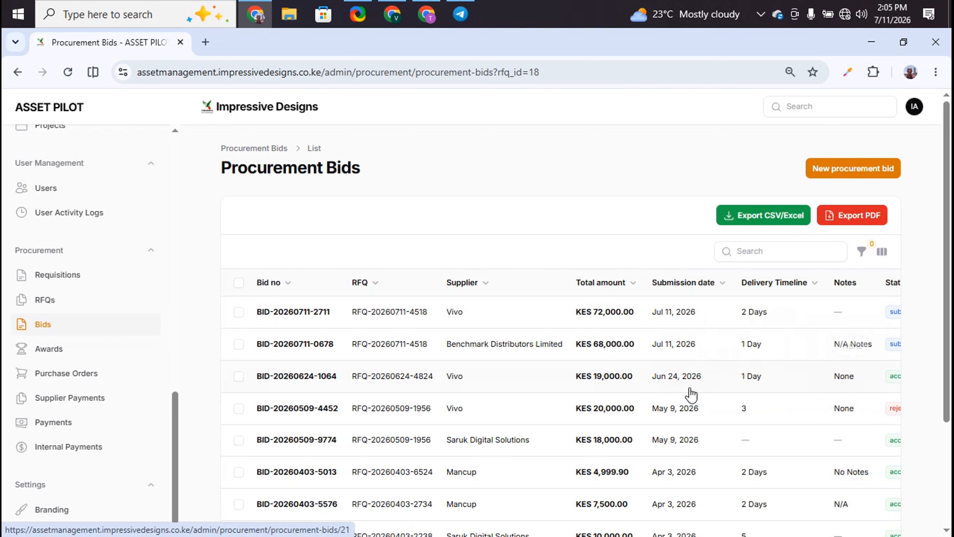
click(239, 311)
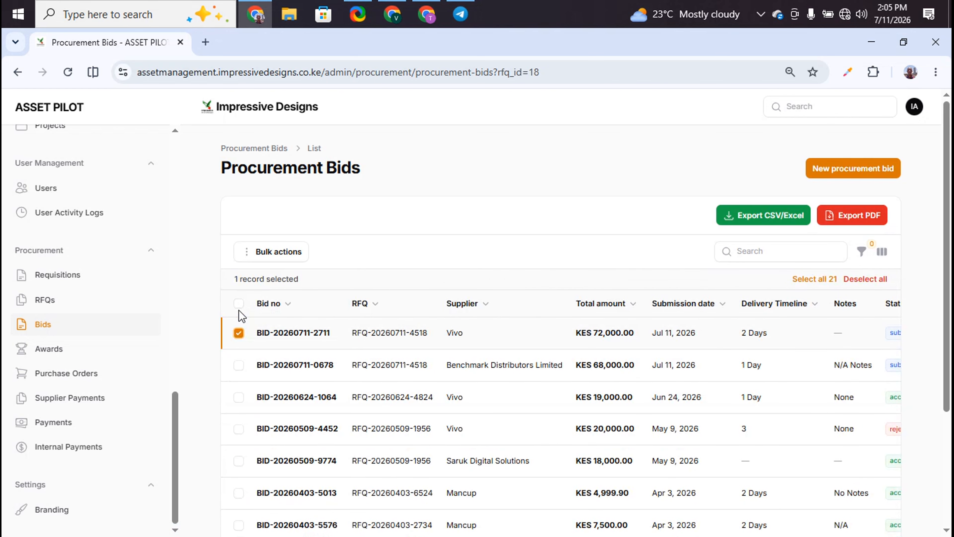
click(239, 365)
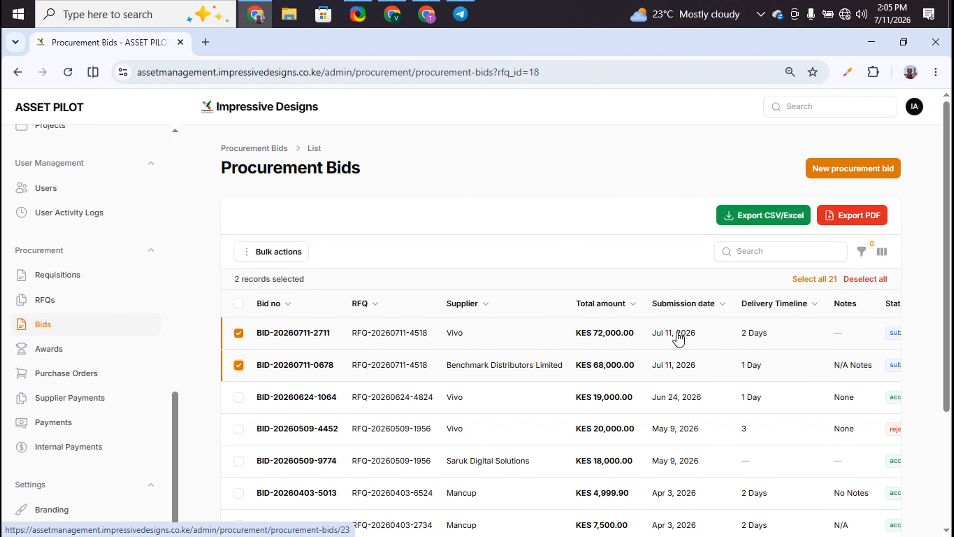
scroll(697, 338, right, 4)
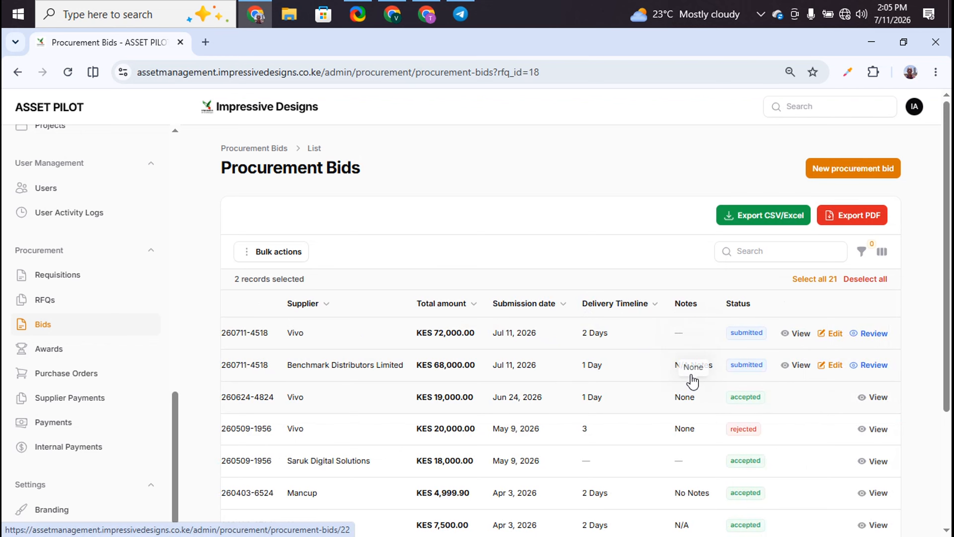
scroll(671, 362, left, 4)
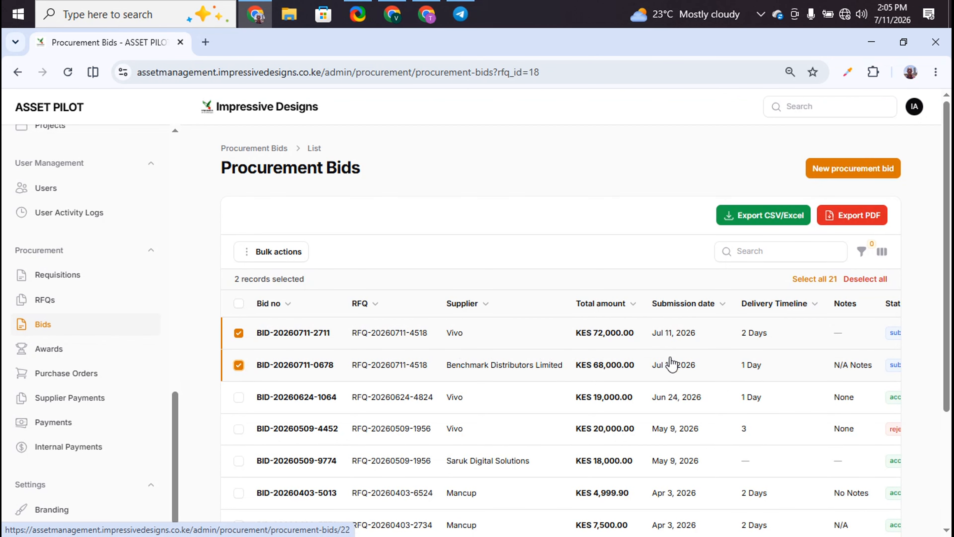
scroll(672, 363, right, 4)
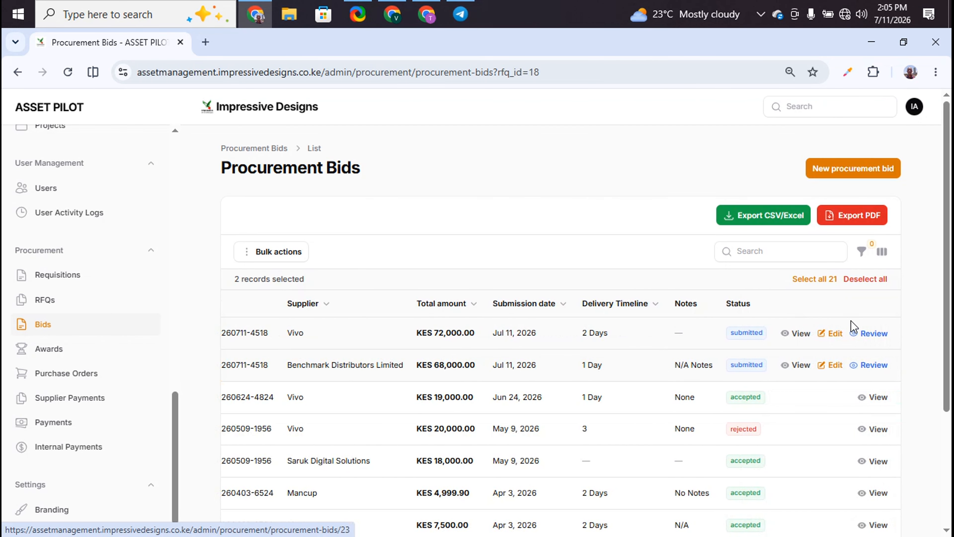
Step: Review Vivo's submitted Laptops bid with the status Reject and the review notes "Too expensive", and submit the review
click(875, 334)
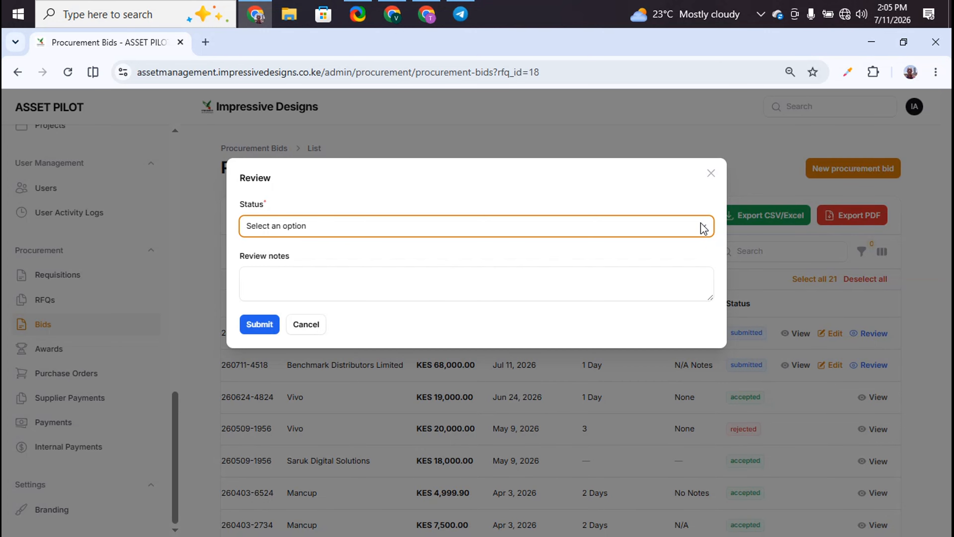
click(703, 226)
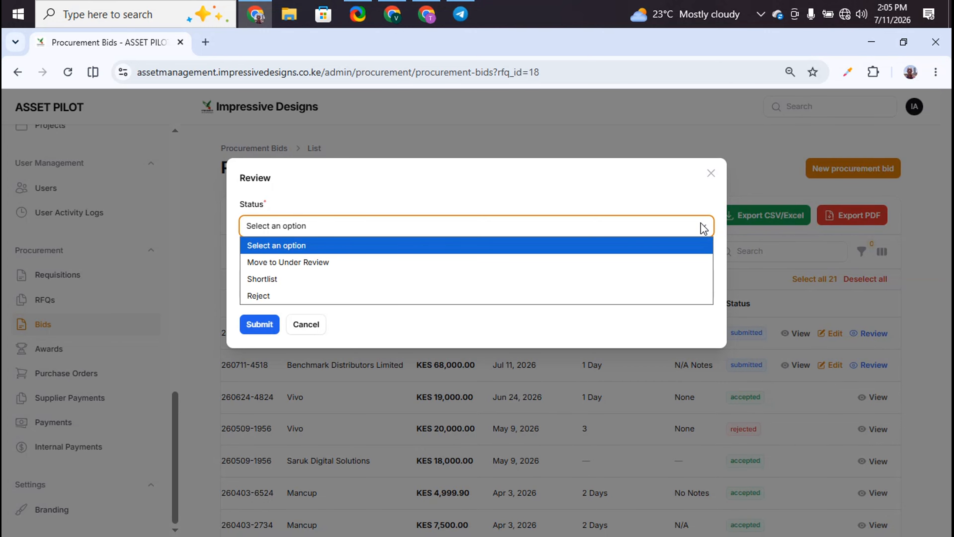
click(588, 296)
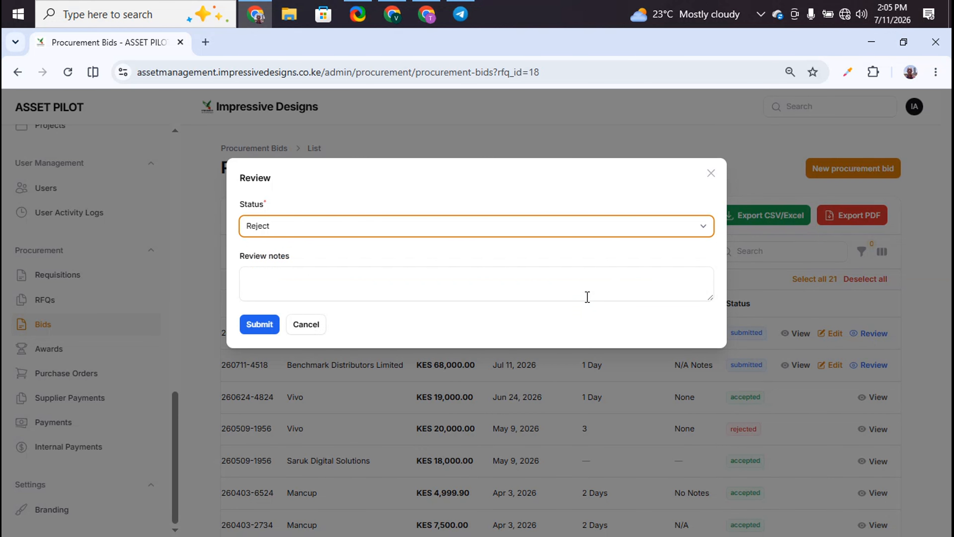
click(524, 292)
text(Too exp)
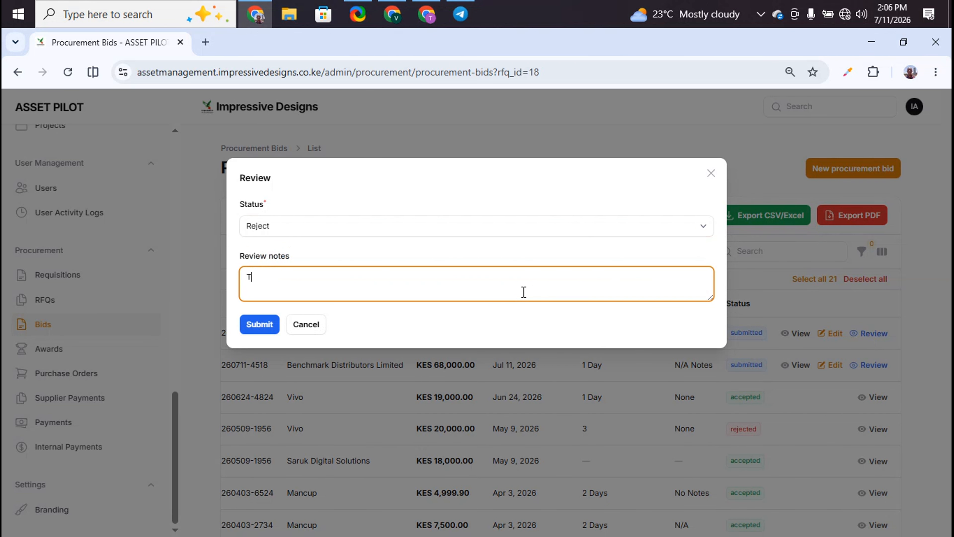
text(ensive)
click(250, 324)
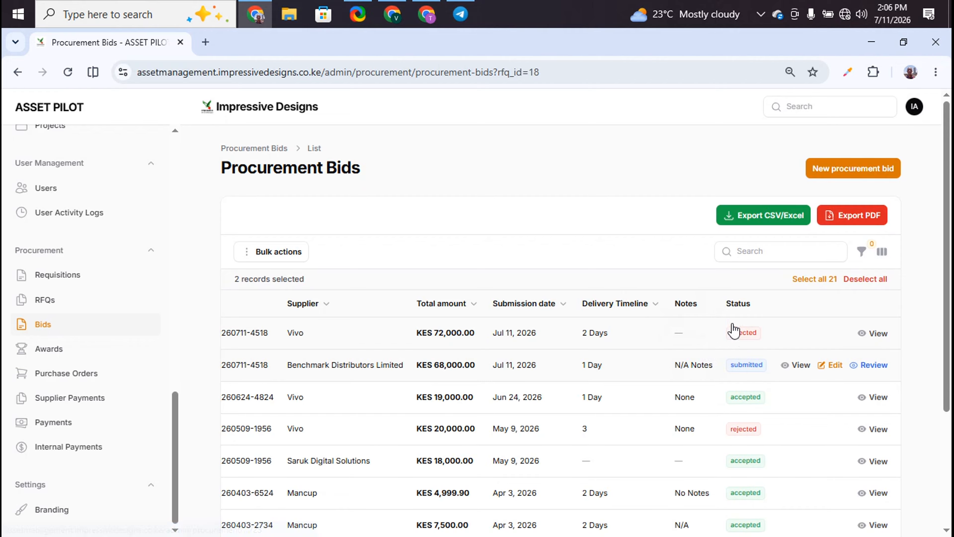
Step: Shortlist Benchmark Distributors Limited's Laptops bid and start awarding the supplier with the award notes "Proceed with the supply"
click(877, 367)
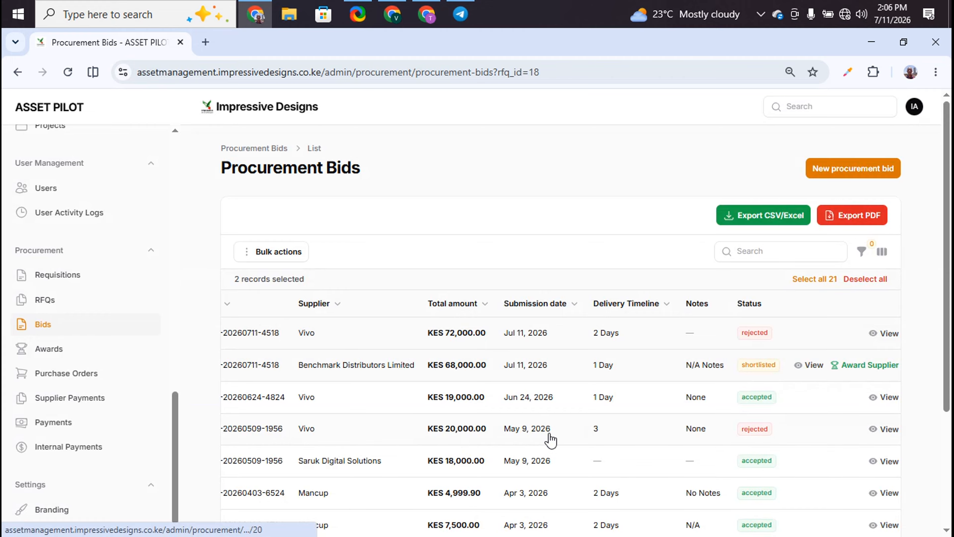
scroll(710, 361, right, 1)
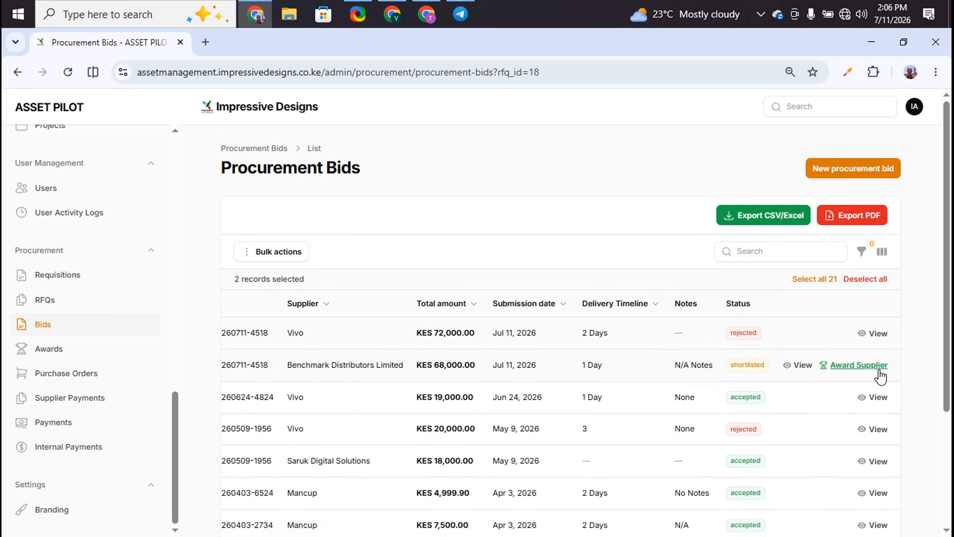
click(854, 369)
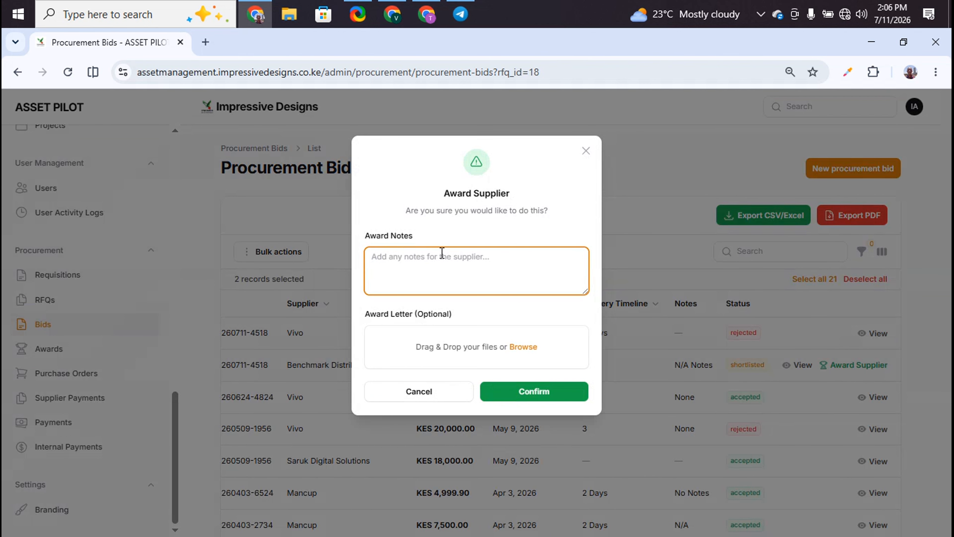
text(Pro)
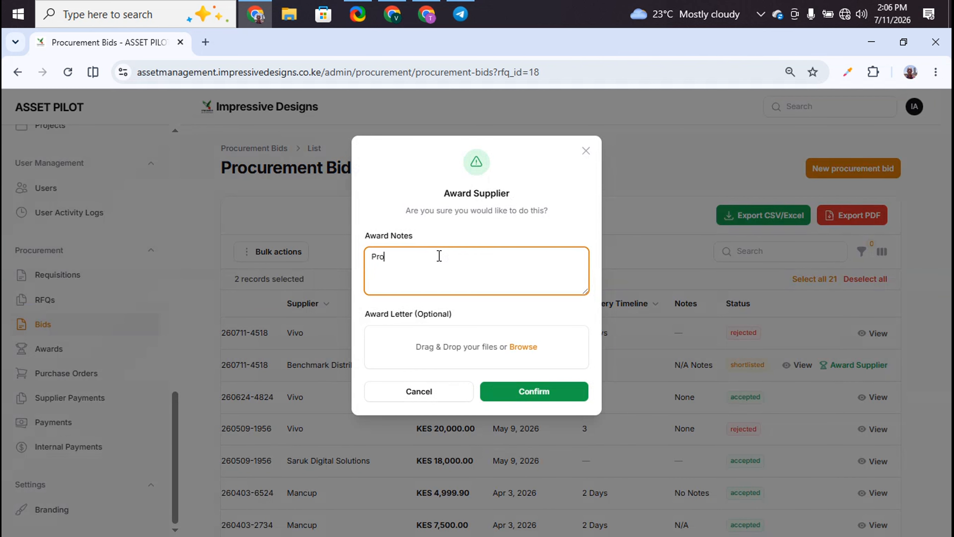
text(ceed with the supply)
Step: Attach 01KX8DD2RQB3GW3RCA0SQAWPGP.pdf from Downloads as the award letter and confirm the supplier award
click(529, 349)
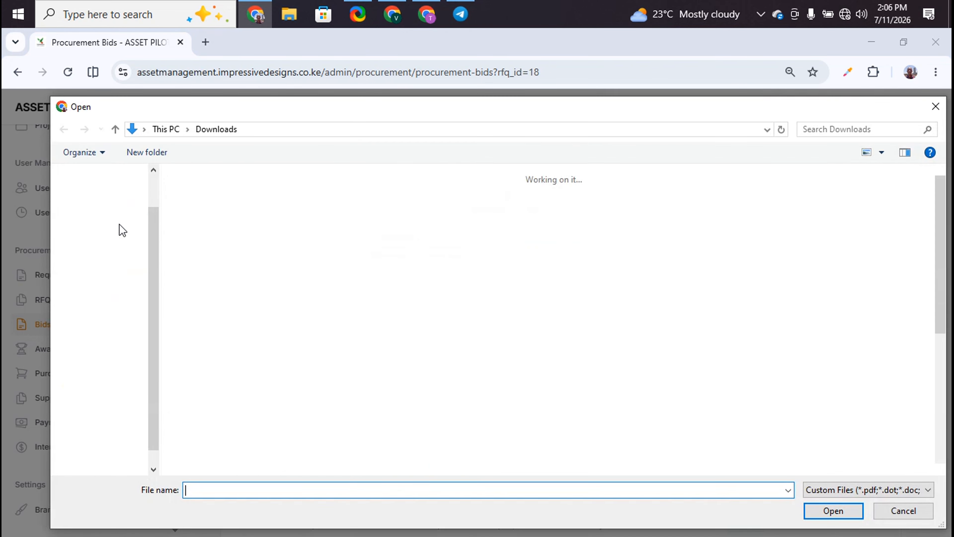
click(208, 233)
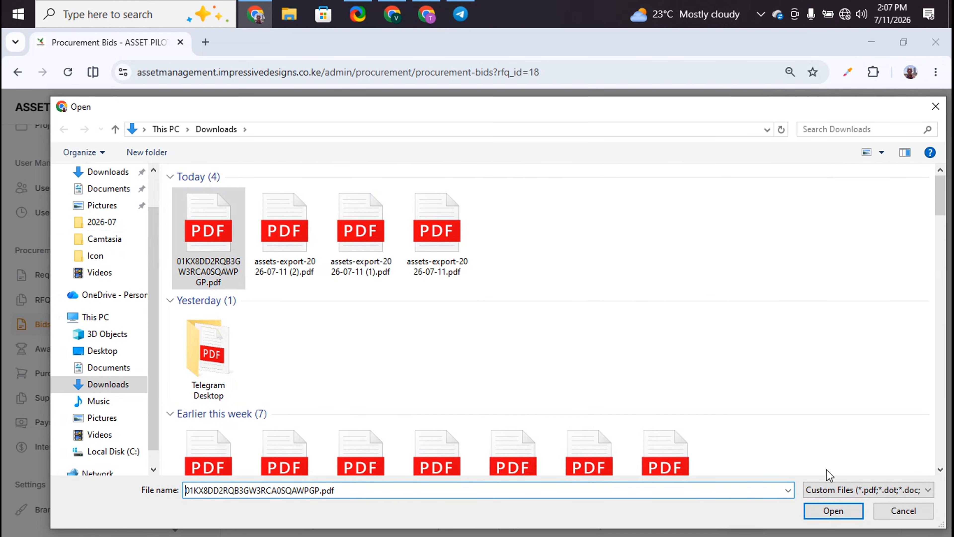
click(834, 511)
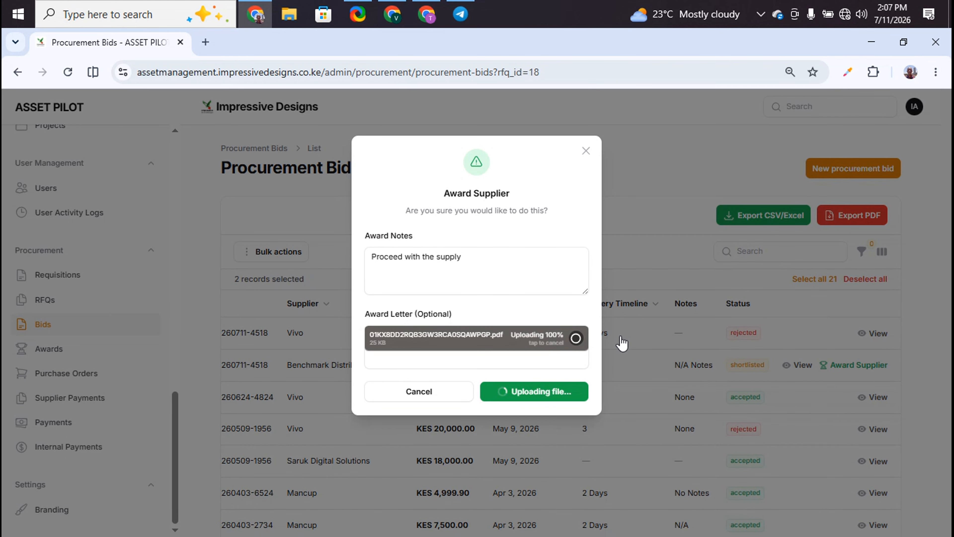
click(537, 390)
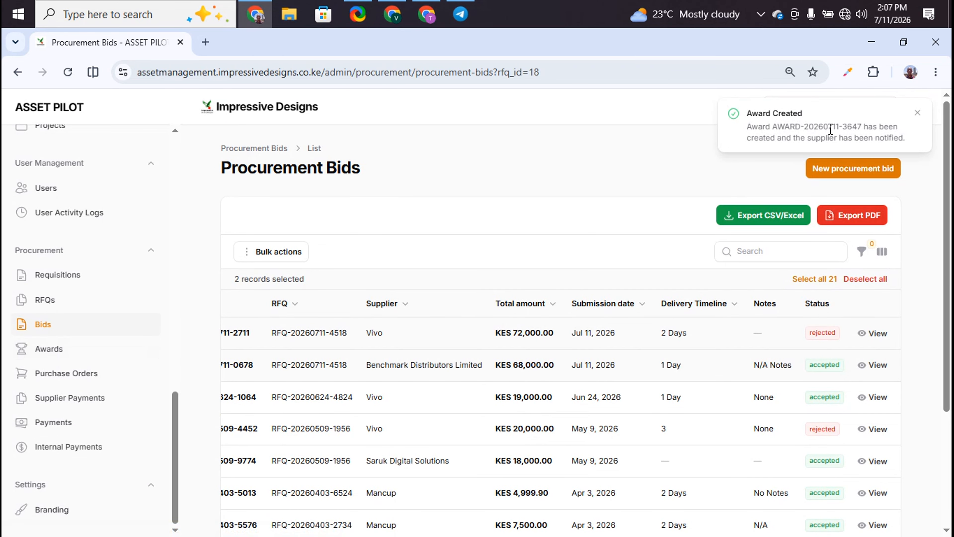
Step: Open the procurement awards list and check the acceptance deadline and status of the Benchmark Distributors Limited award
click(49, 351)
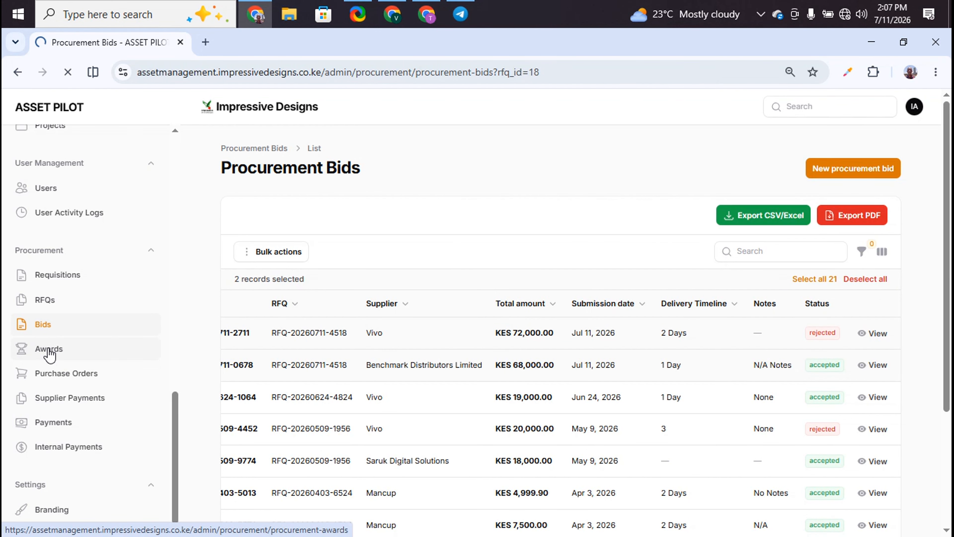
scroll(564, 273, right, 5)
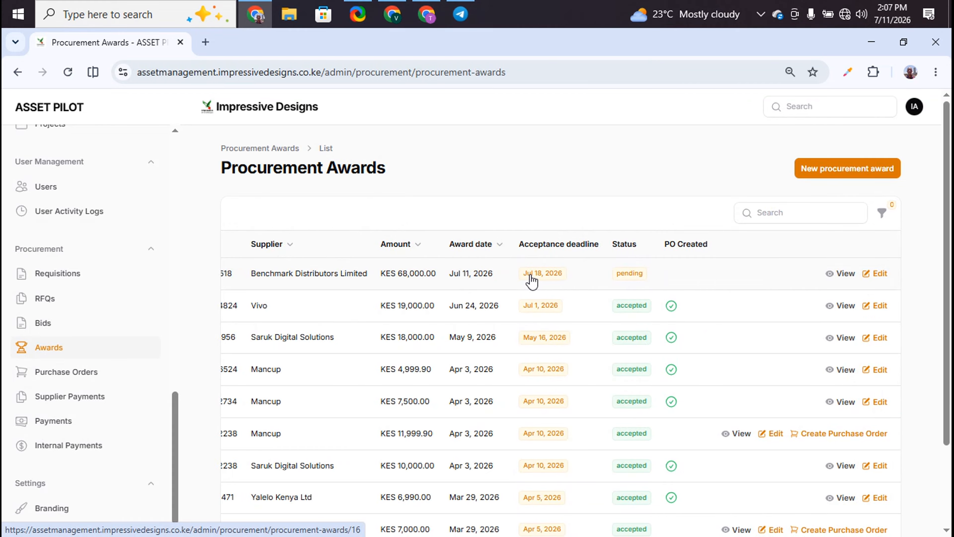
Step: Switch to Benchmark Distributors Limited's Gmail, open the Laptops award notification, read its details and accept the award
click(427, 15)
click(587, 236)
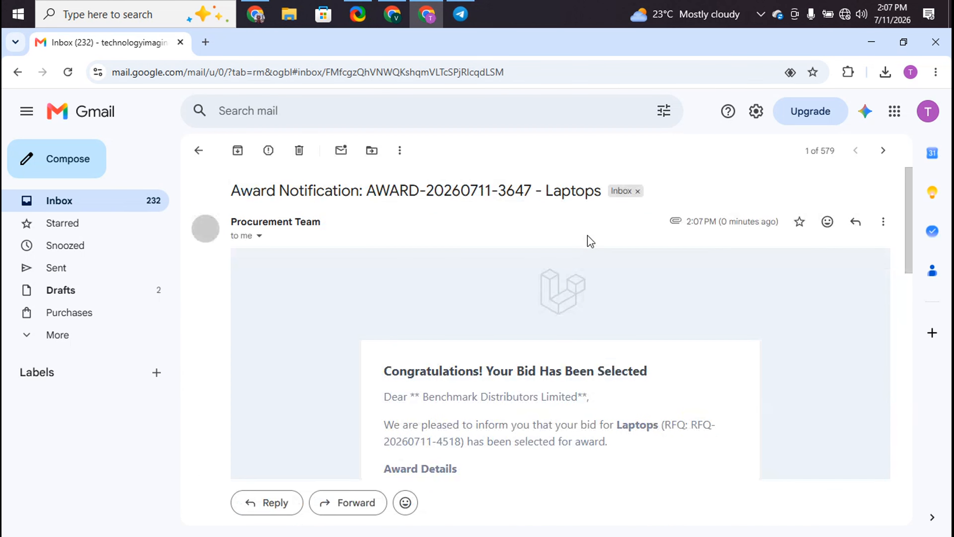
scroll(584, 348, down, 4)
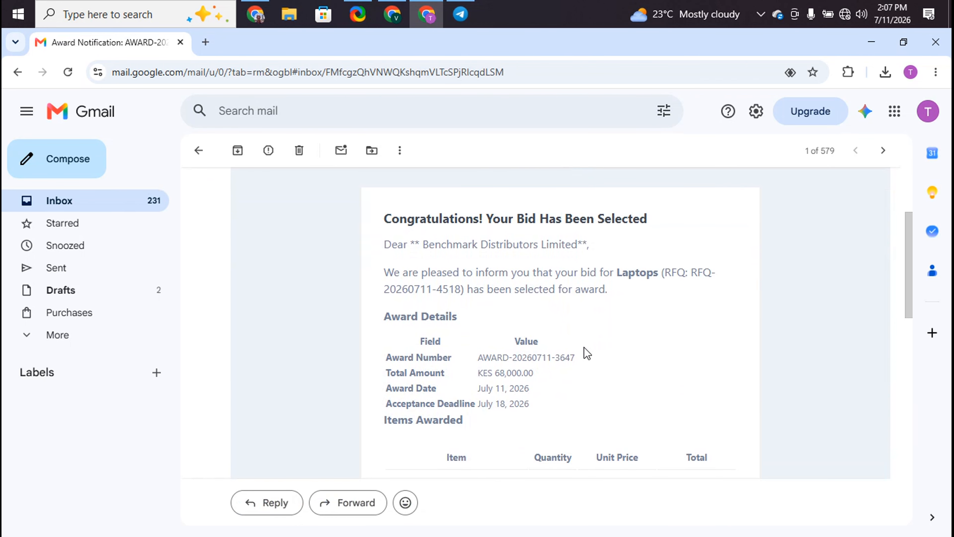
scroll(688, 334, down, 5)
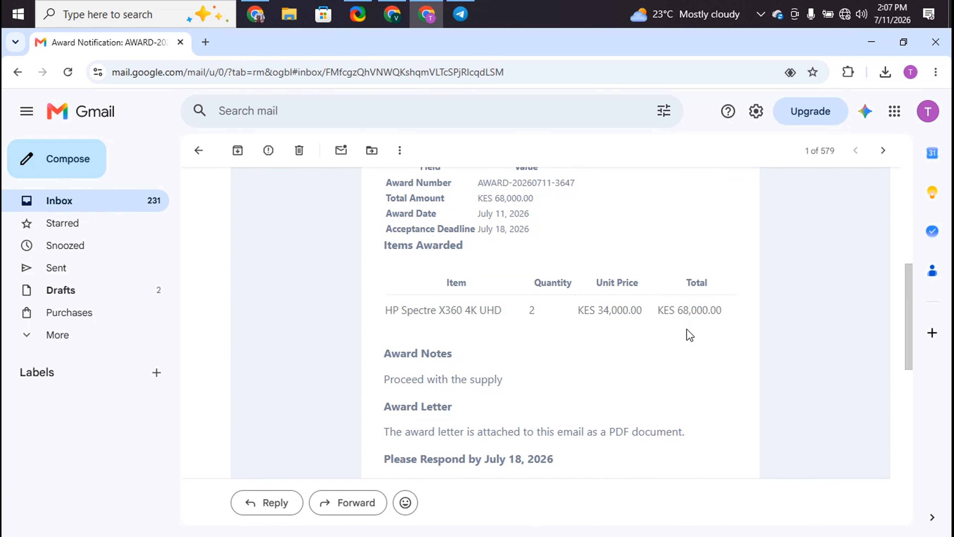
scroll(688, 335, down, 4)
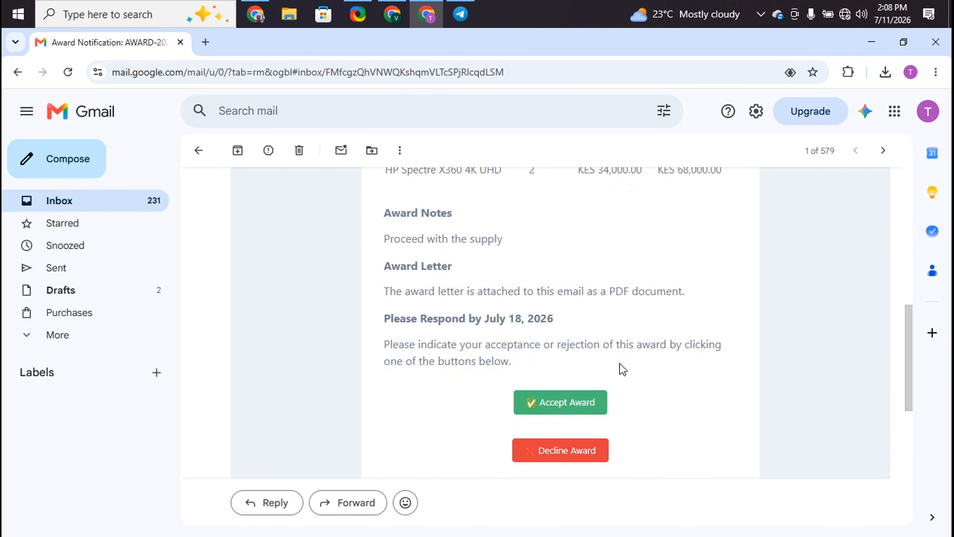
Step: Switch back to Asset Pilot, refresh the awards list and start a purchase order from the Benchmark Distributors Limited award
click(256, 14)
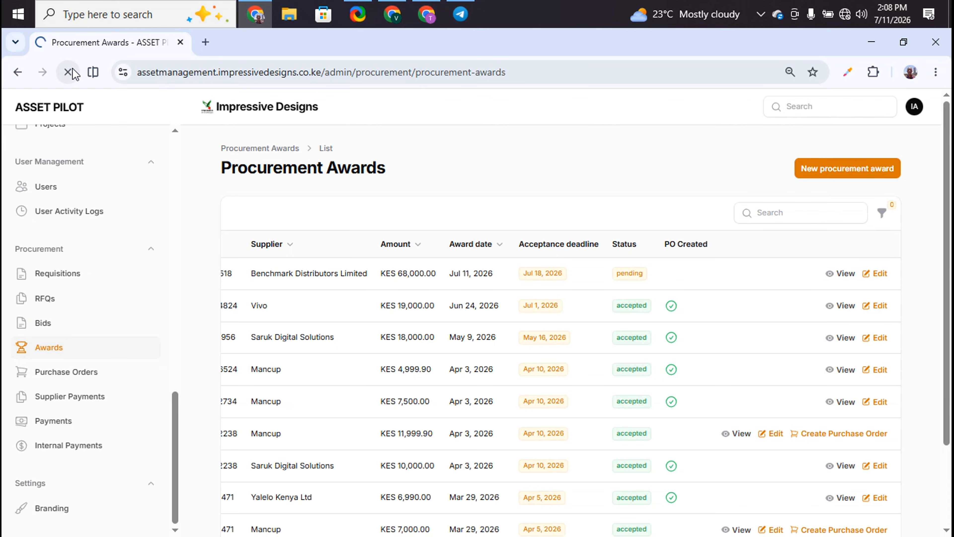
click(68, 72)
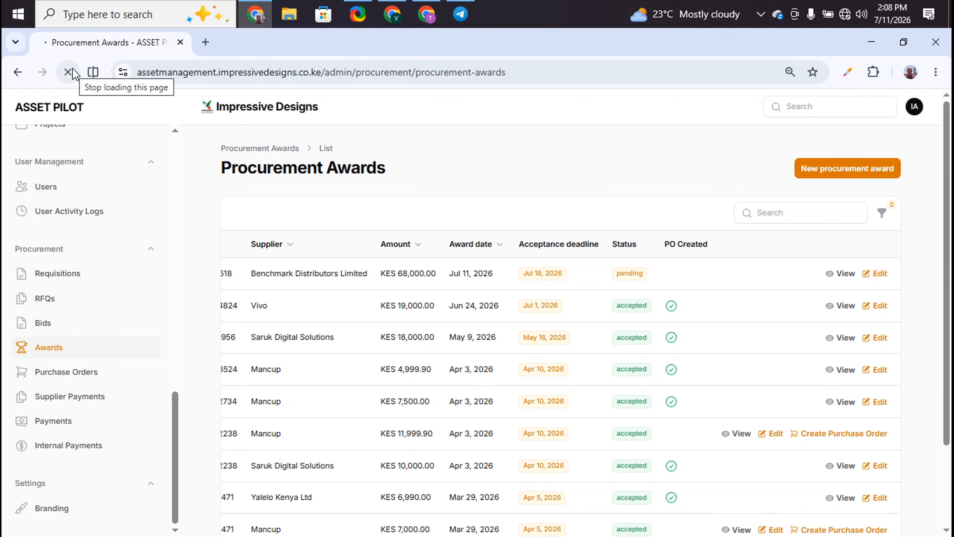
scroll(847, 284, right, 5)
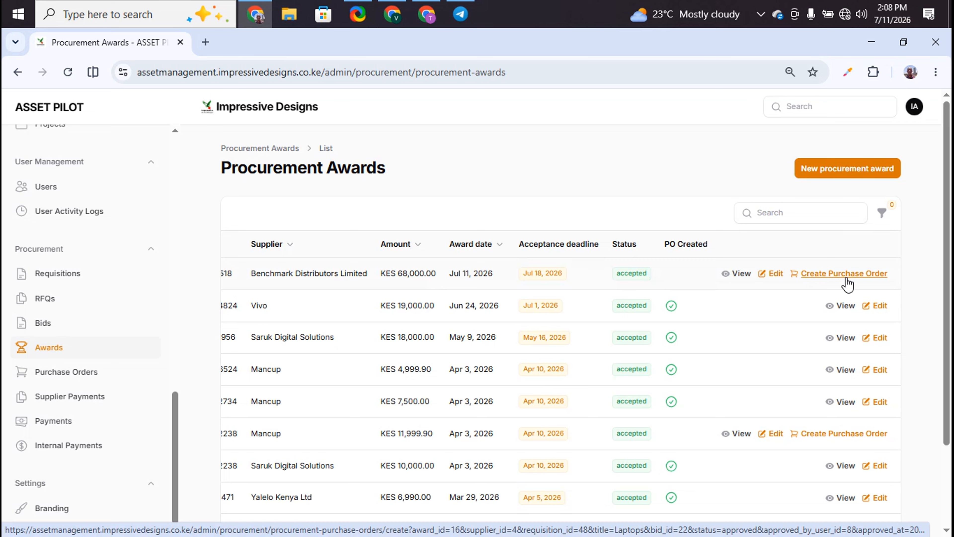
click(846, 280)
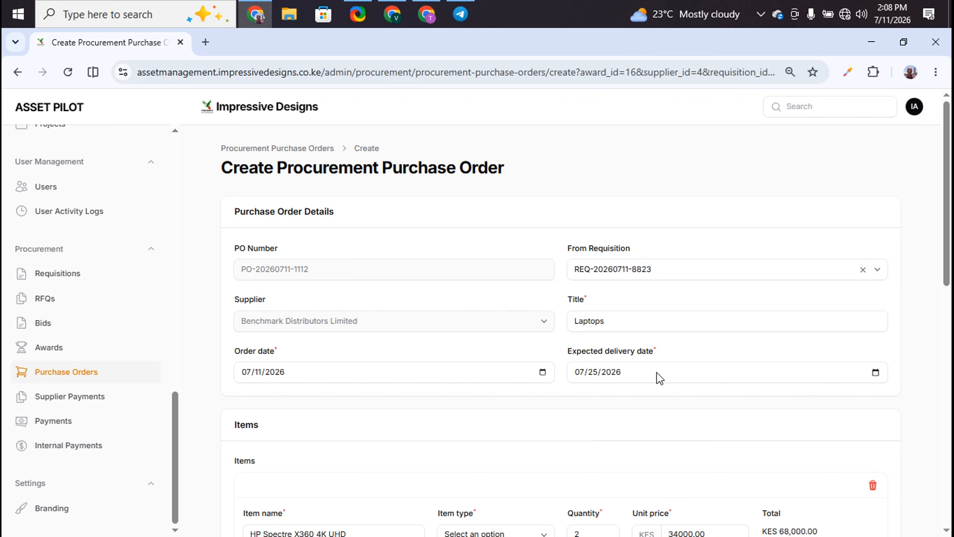
Step: Set the purchase order's expected delivery date to 07/19/2026 and the HP Spectre X360 4K UHD item type to Asset
click(876, 373)
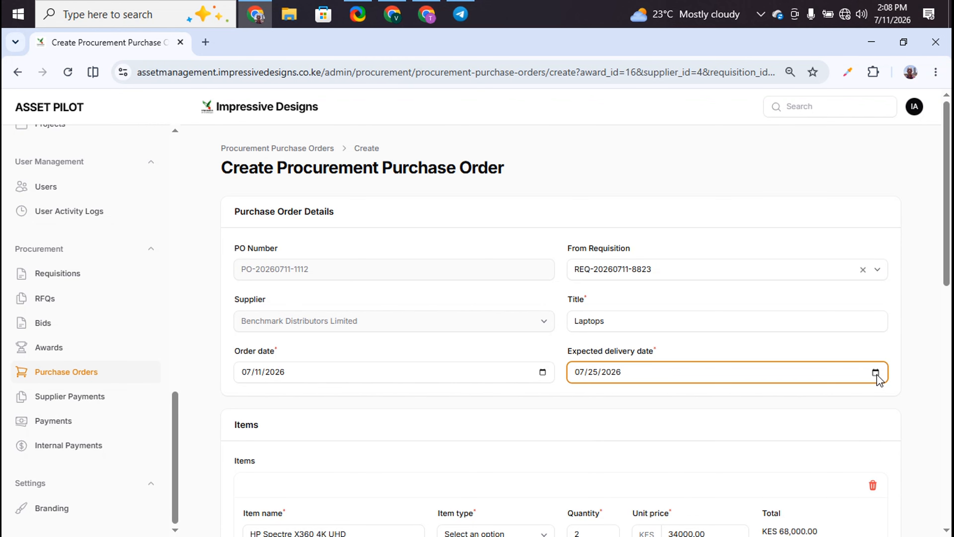
click(581, 301)
scroll(581, 300, down, 5)
click(496, 324)
click(472, 366)
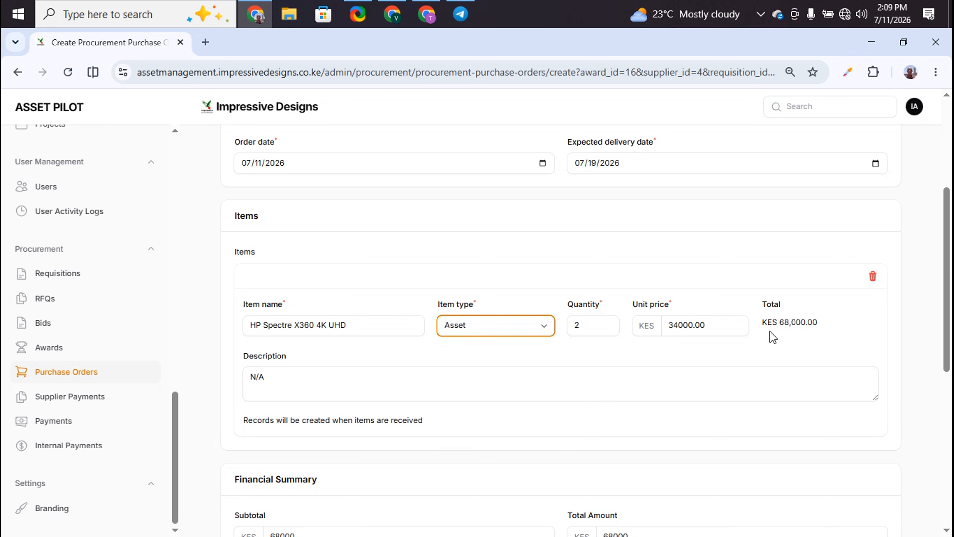
Step: Look over the remaining item, financial, shipping and billing details and create the Laptops purchase order
scroll(559, 404, down, 2)
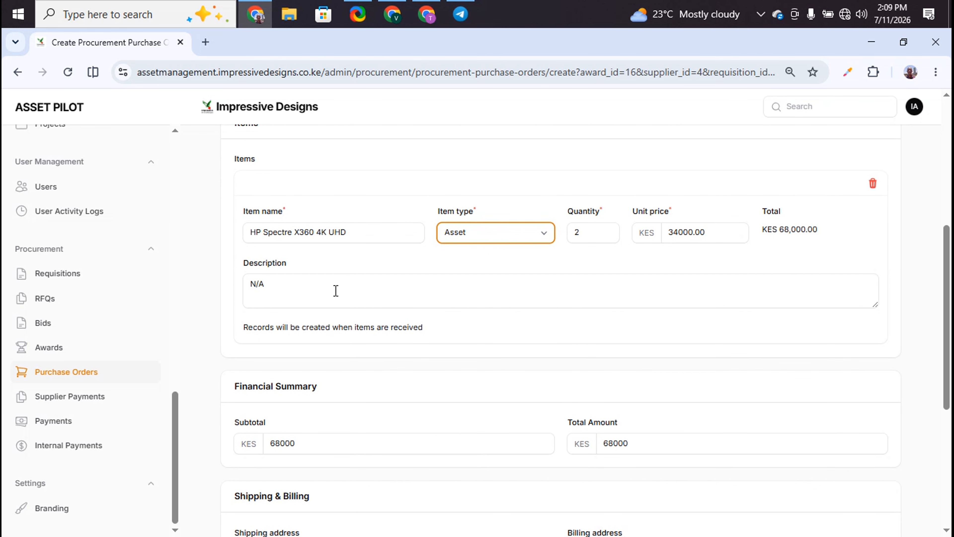
scroll(336, 290, down, 5)
scroll(337, 296, down, 2)
click(235, 513)
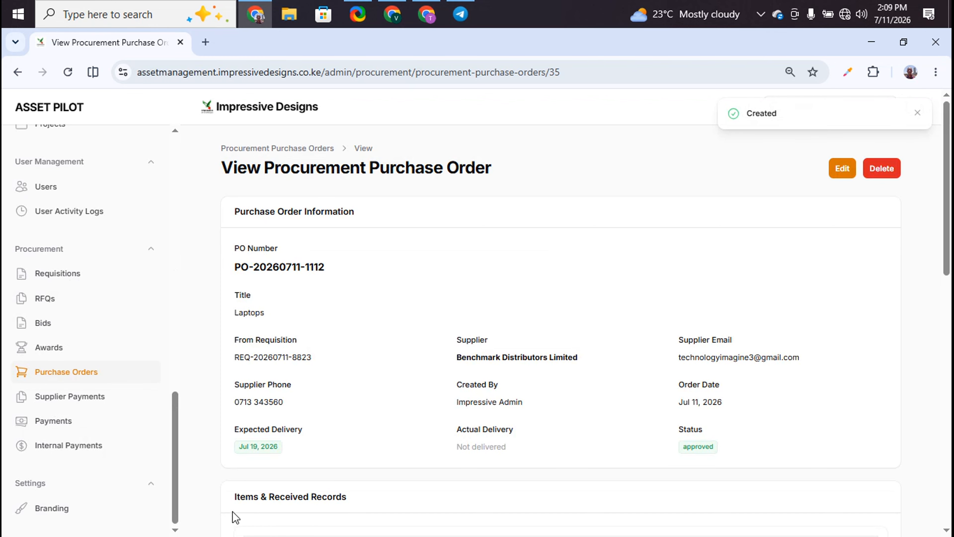
Step: Check the new Laptops order in the purchase orders list and its source award in the awards list
click(65, 380)
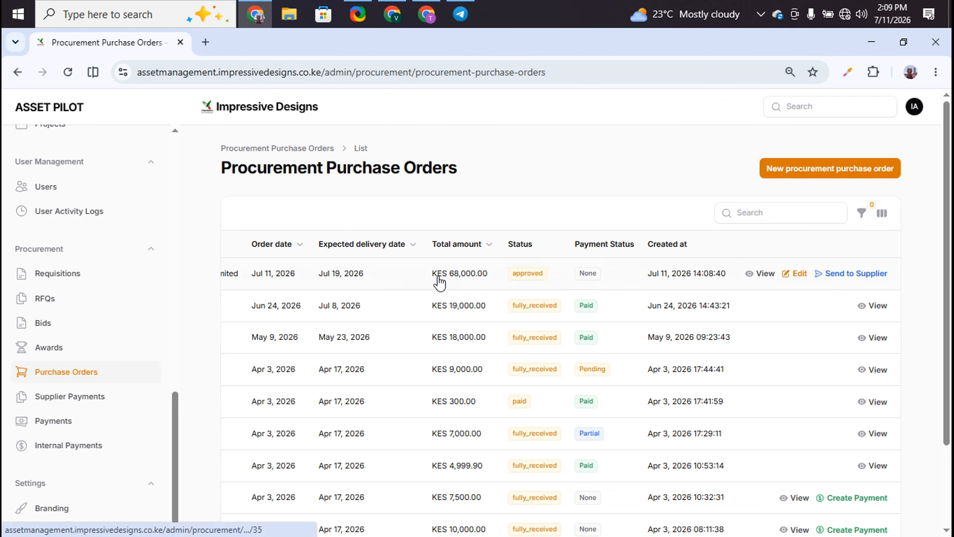
click(49, 347)
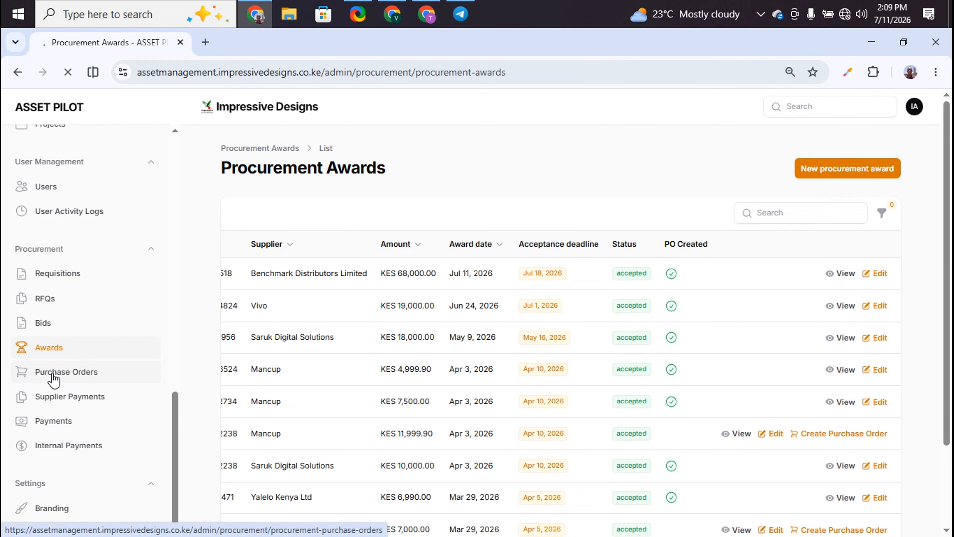
Step: Send the approved Laptops purchase order for Benchmark Distributors Limited to the supplier and check its status in the purchase orders list
click(53, 372)
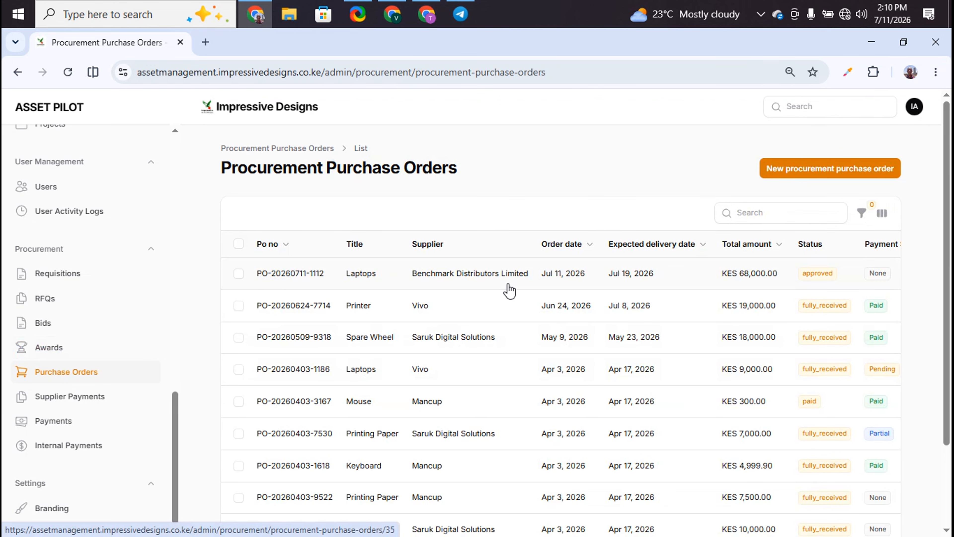
scroll(510, 291, right, 5)
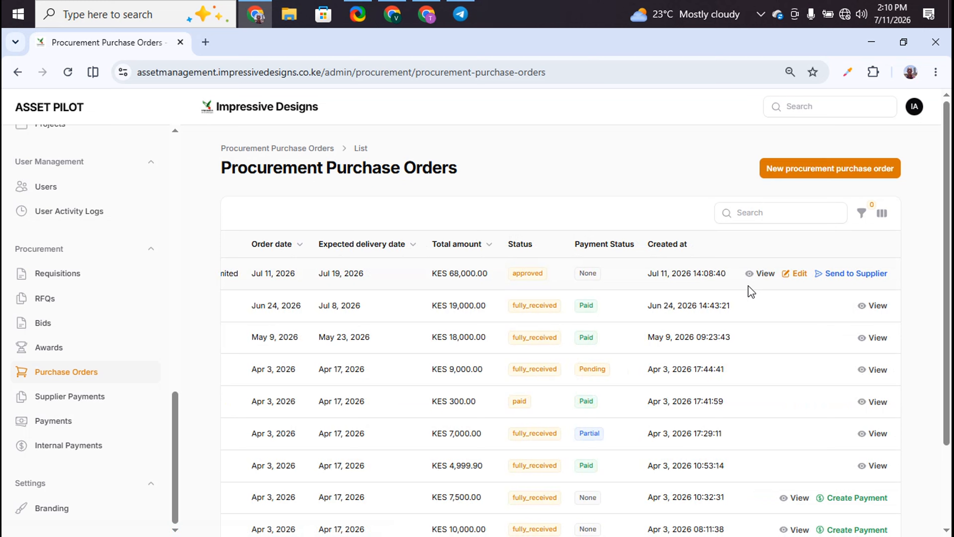
click(868, 276)
click(549, 276)
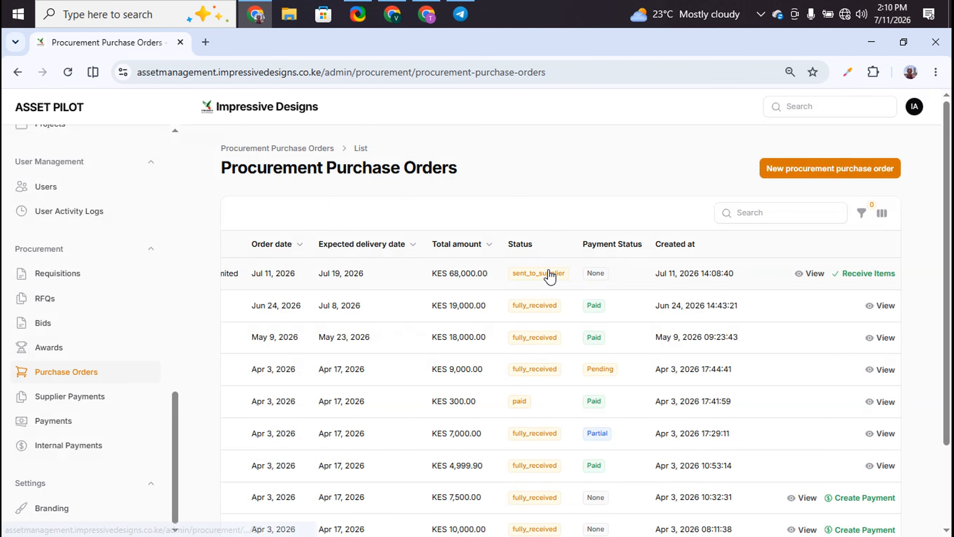
Step: Switch to the supplier's Gmail, review the purchase order email and acknowledge the purchase order
click(426, 13)
scroll(526, 413, down, 4)
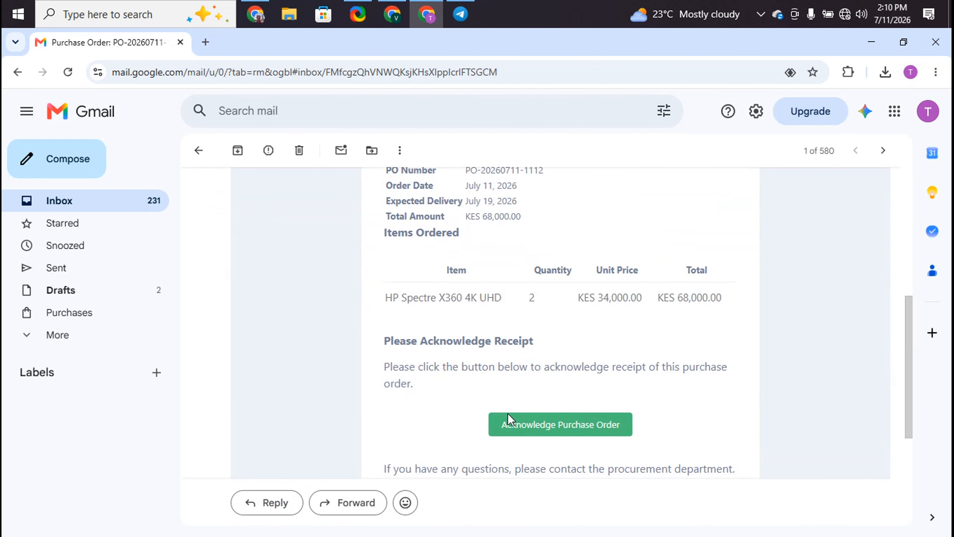
scroll(560, 405, down, 2)
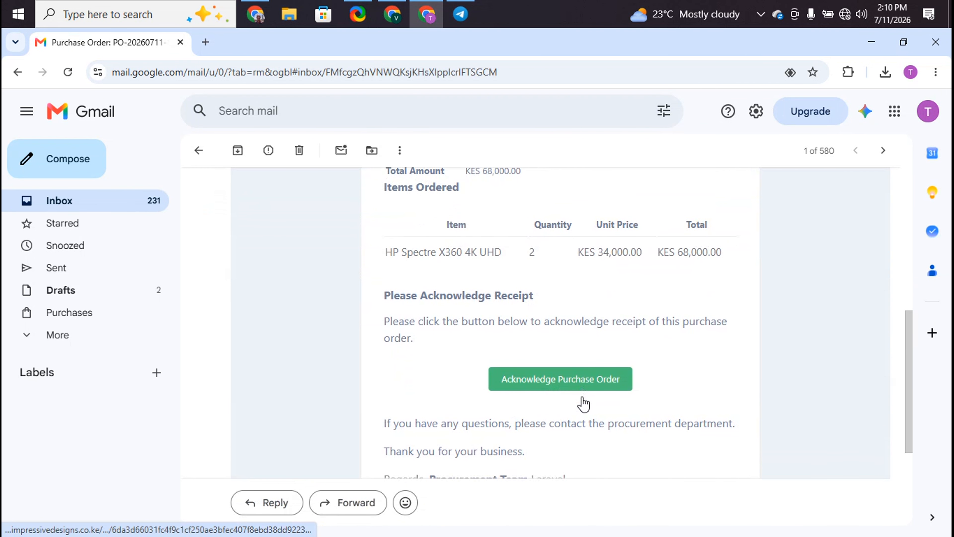
scroll(562, 338, down, 2)
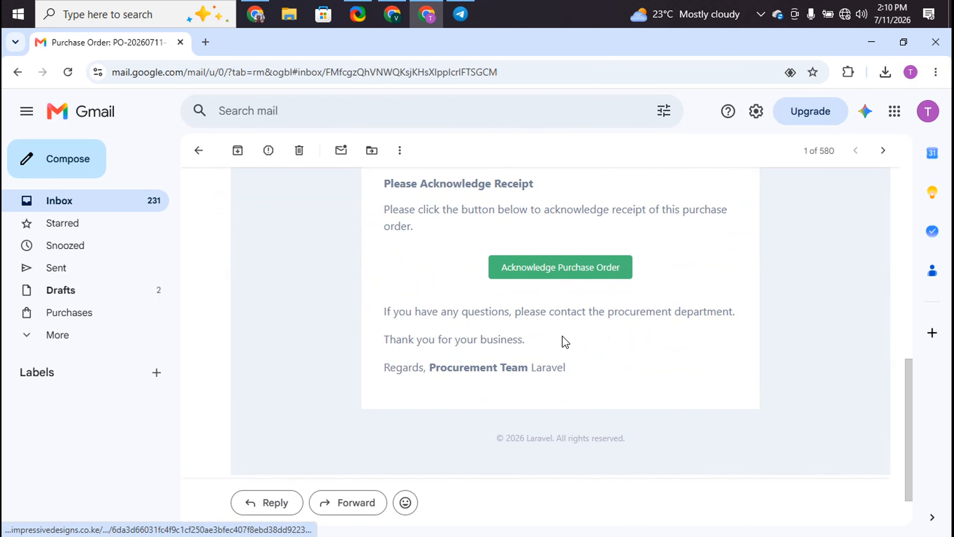
scroll(562, 338, up, 2)
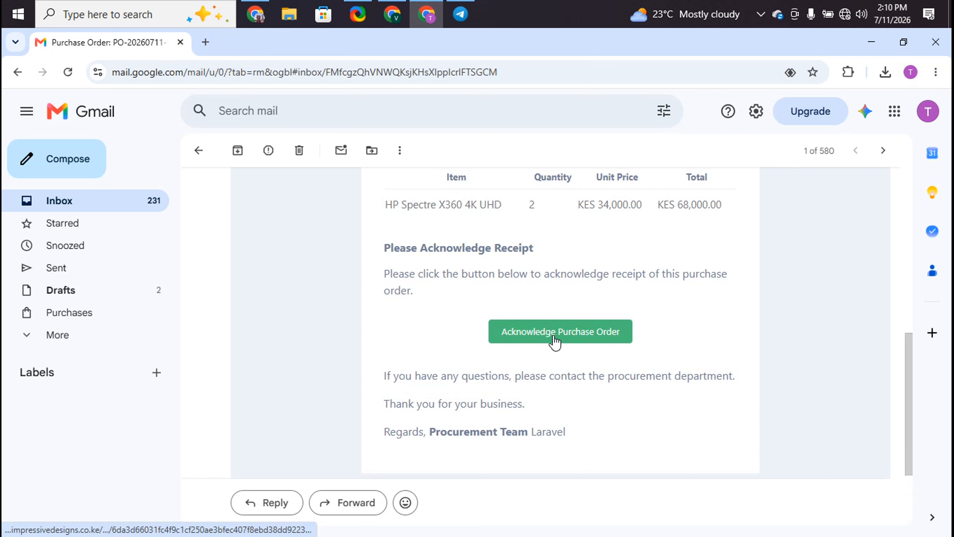
click(554, 338)
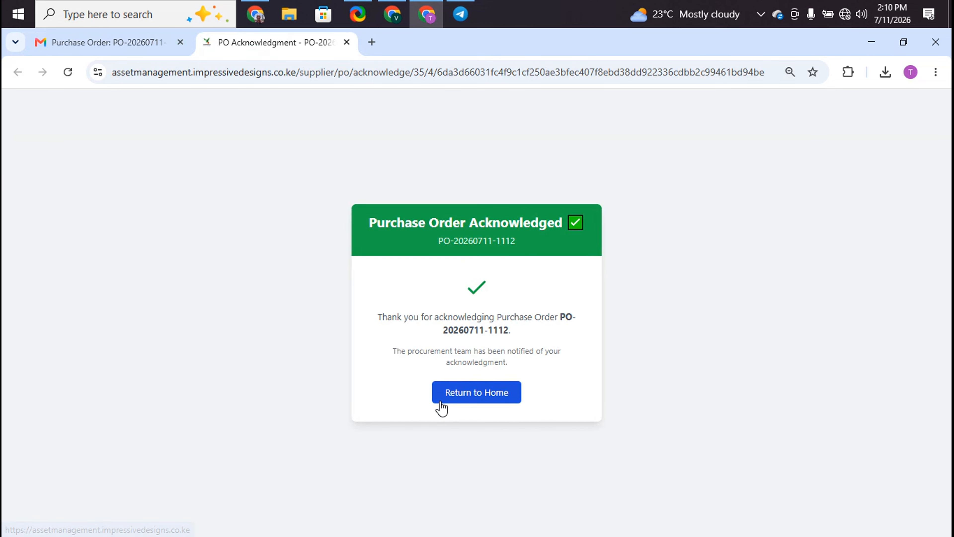
Step: Back in Asset Pilot, receive 1 HP Spectre X360 4K UHD from the Laptops order with department group IT, location Nairobi CBD and notes N/A
click(256, 13)
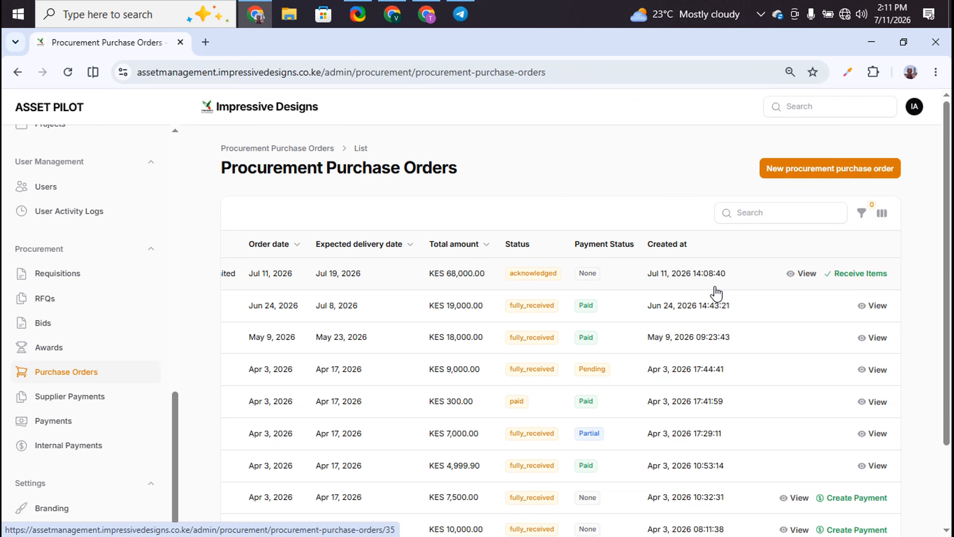
click(870, 278)
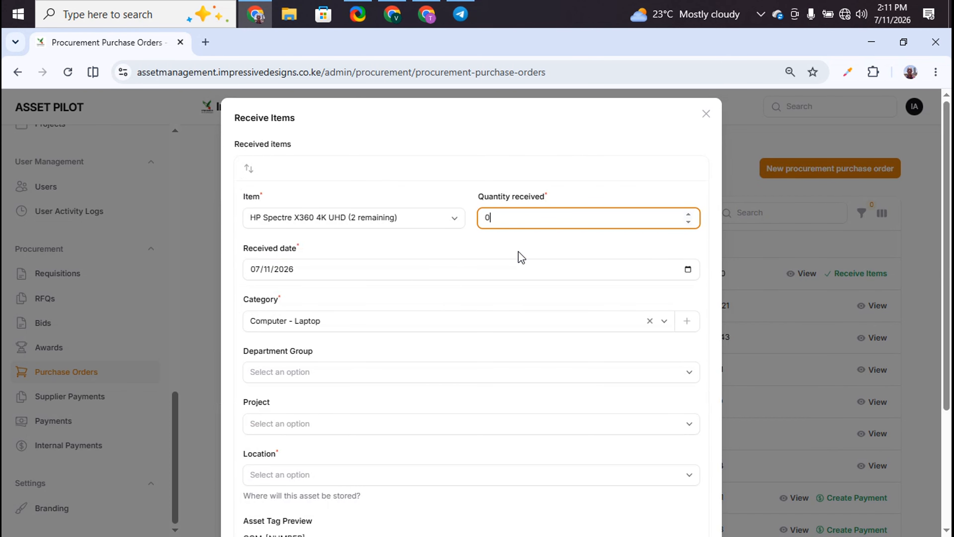
key(BackSpace)
text(1)
scroll(465, 414, down, 1)
click(647, 354)
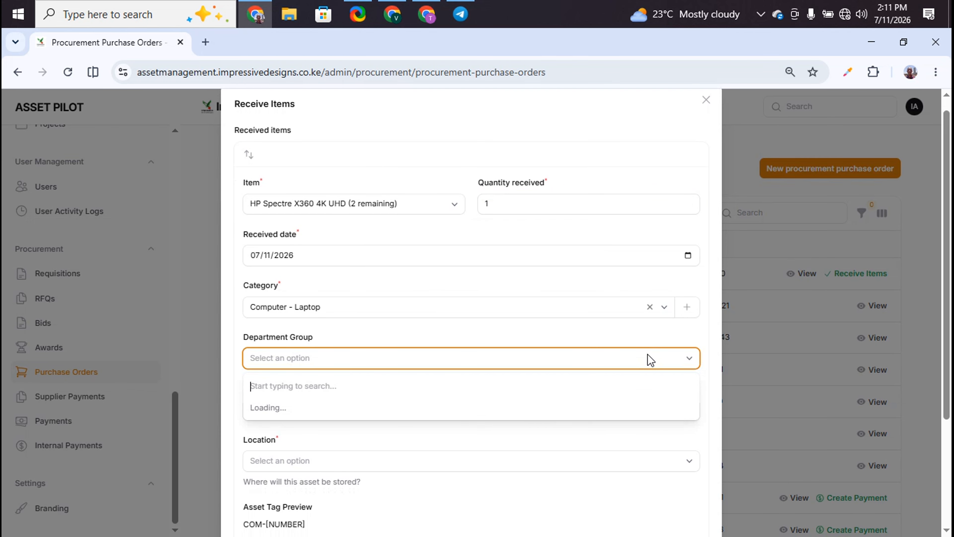
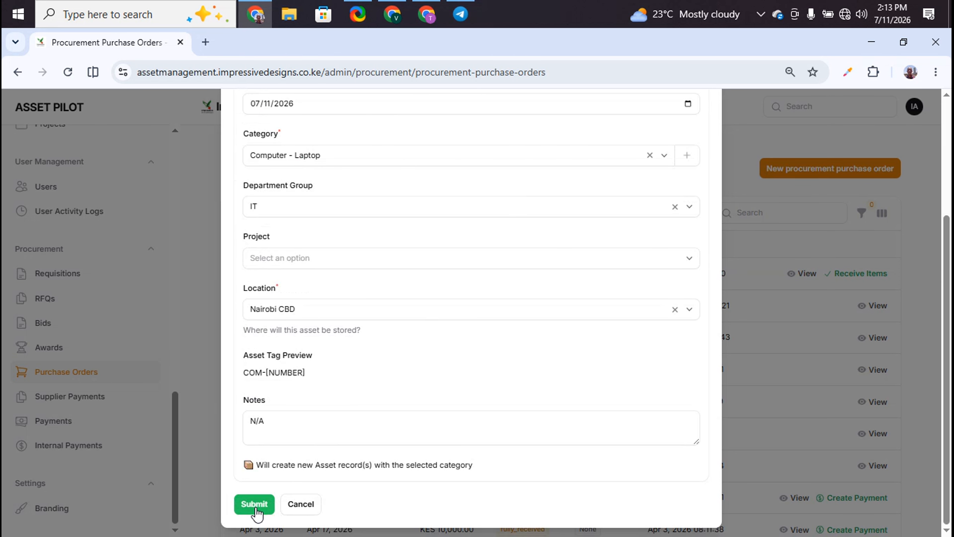
click(253, 504)
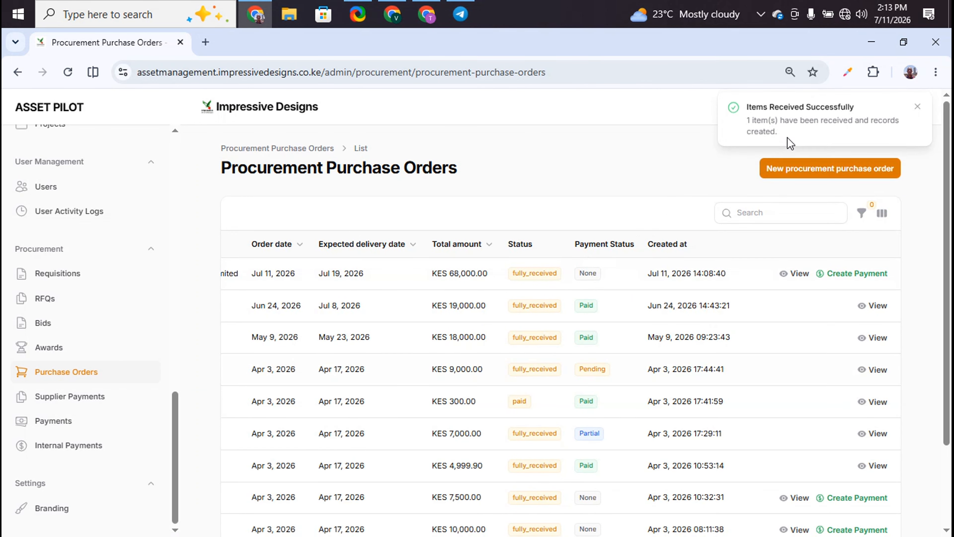
Step: Look up the newly received HP Spectre X360 4K UHD laptops on page 4 of the assets list
scroll(59, 291, up, 15)
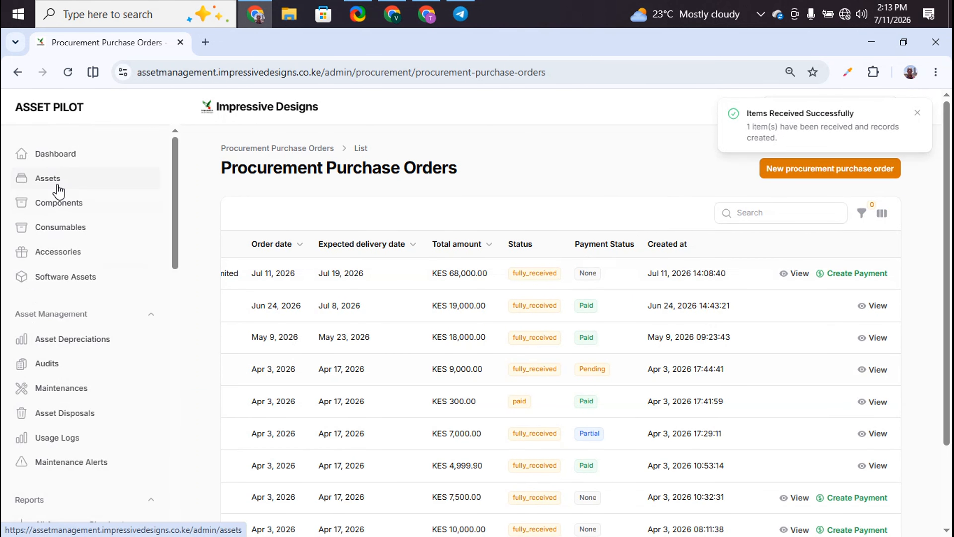
click(58, 188)
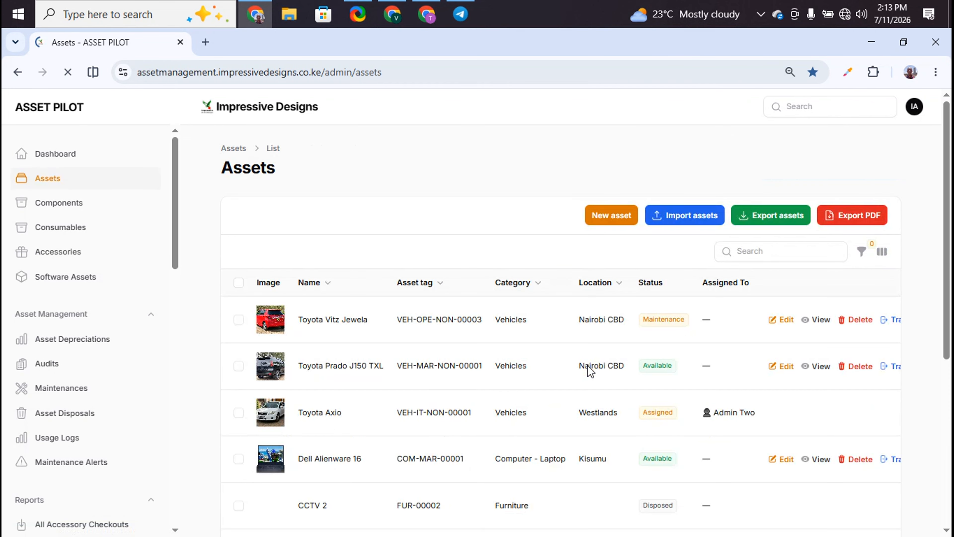
scroll(796, 453, down, 6)
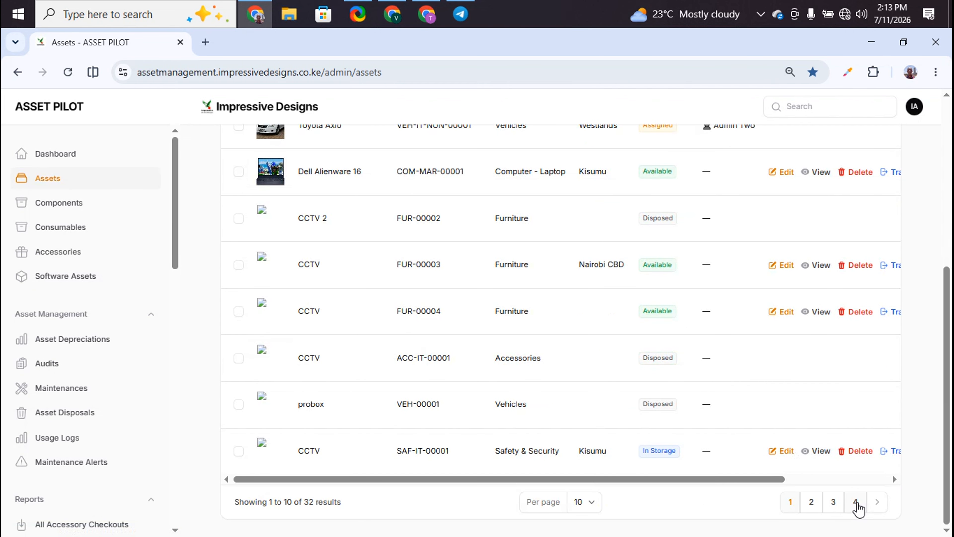
click(857, 502)
Step: Create a payment for the received Laptops purchase order with invoice number INV008 and payment terms Due on Receipt
scroll(26, 385, down, 15)
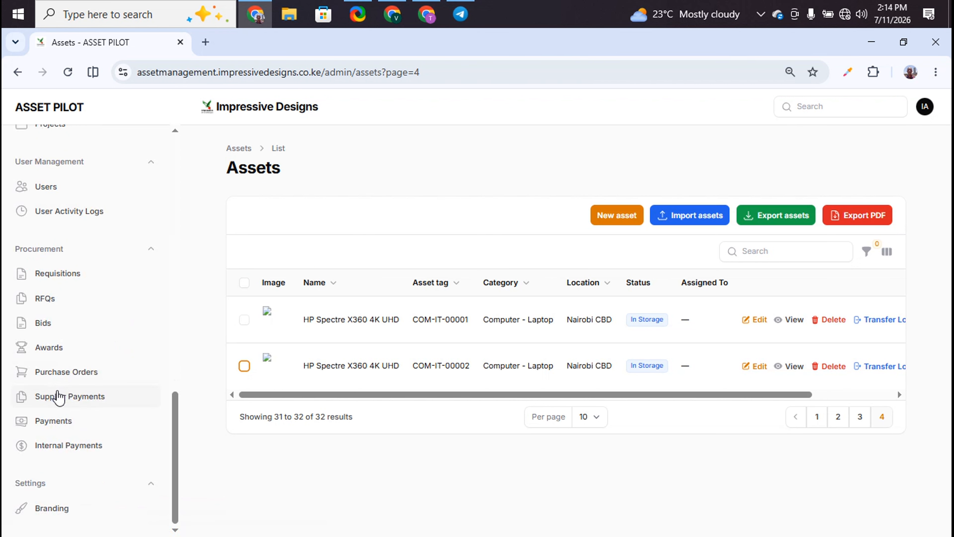
click(90, 383)
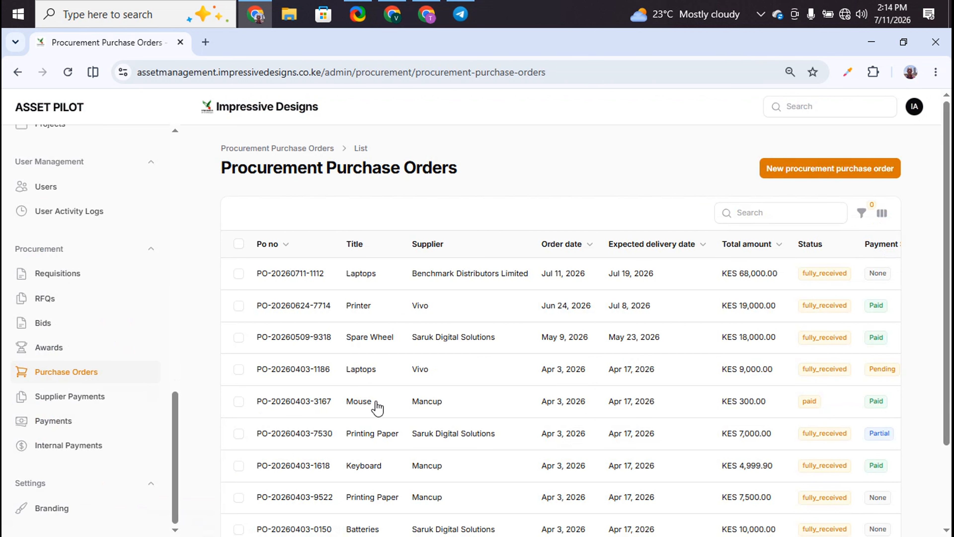
scroll(615, 438, right, 5)
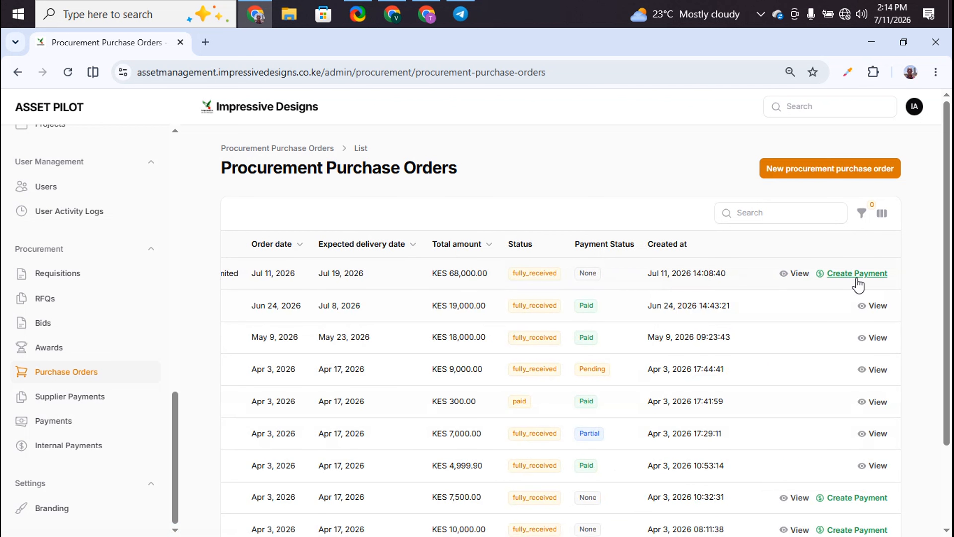
scroll(593, 305, left, 8)
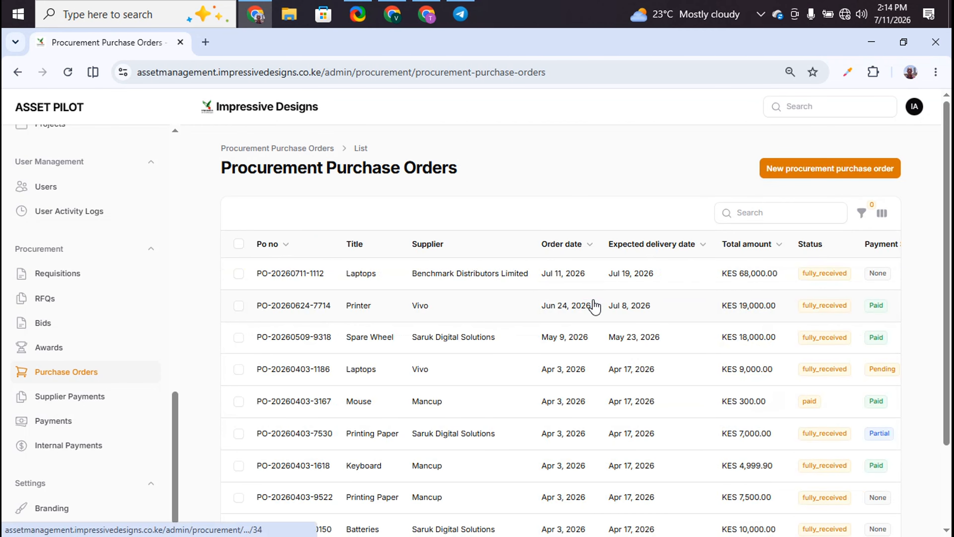
scroll(593, 305, right, 6)
scroll(594, 305, right, 2)
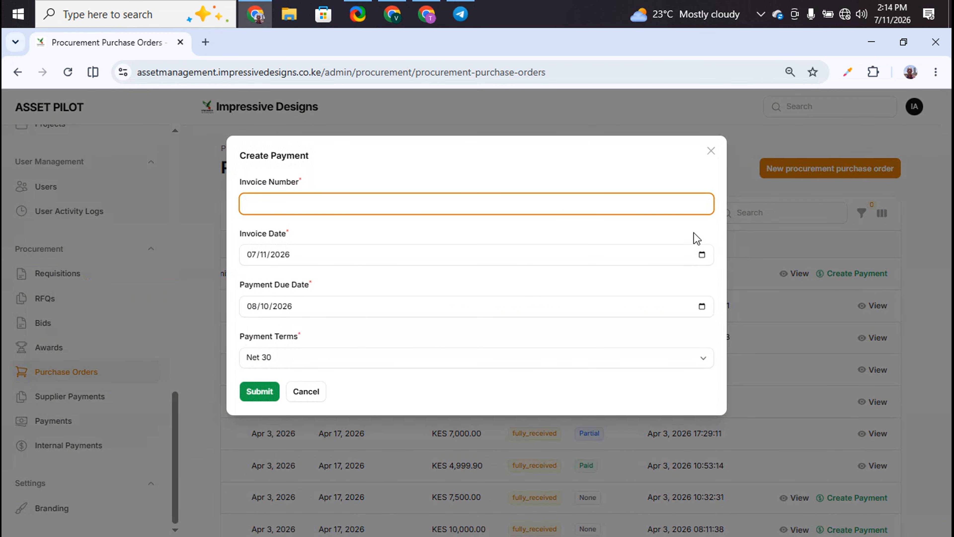
text(INV008)
click(697, 362)
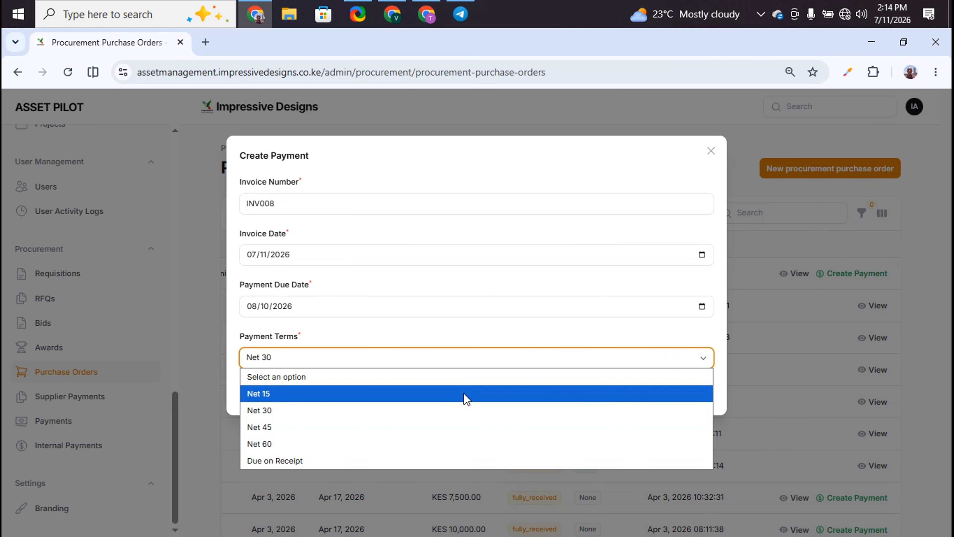
click(420, 463)
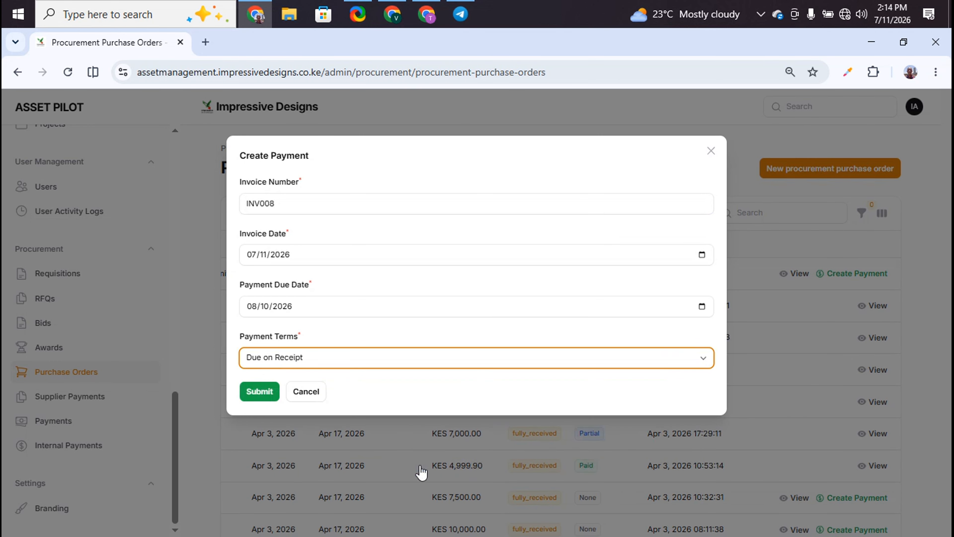
click(252, 401)
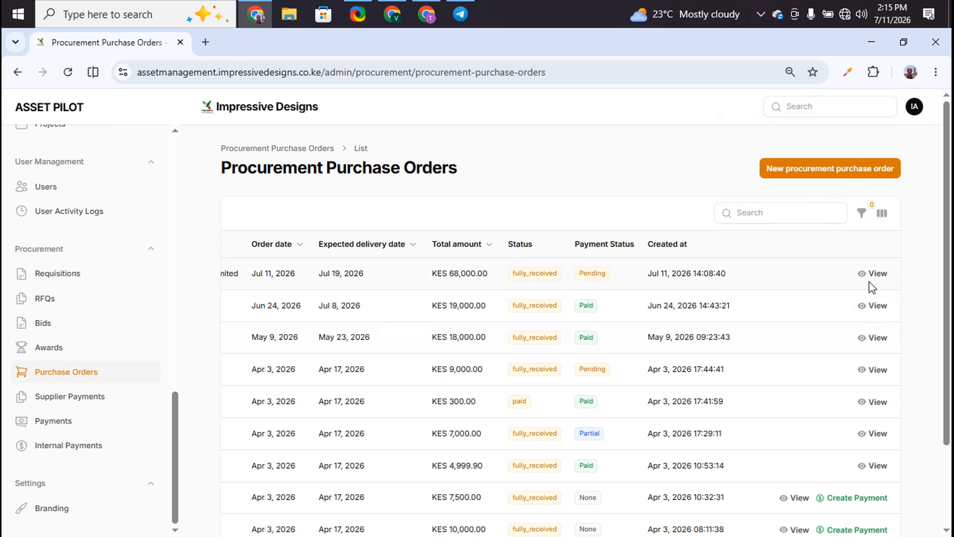
Step: Examine the Benchmark Distributors Limited invoice entry, including its balance and status, in the supplier payments list
click(66, 404)
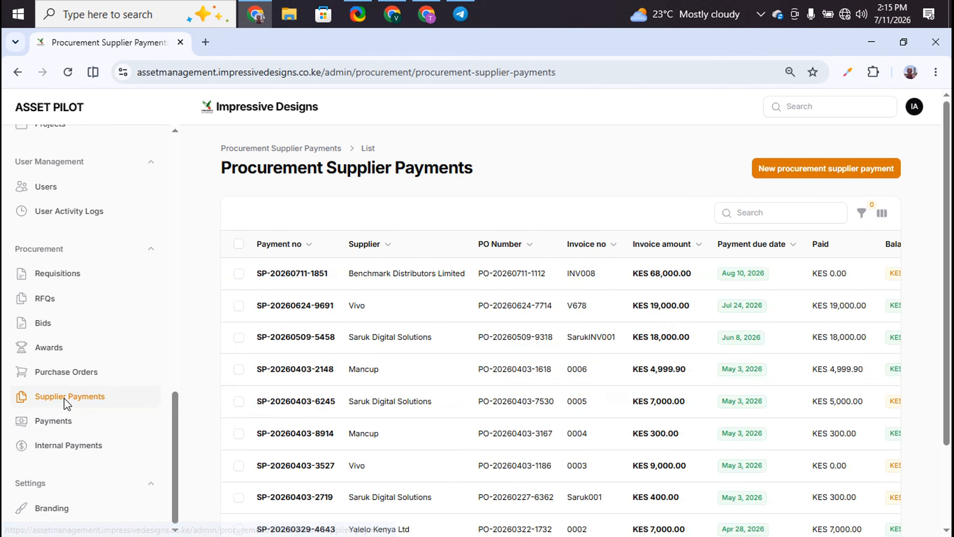
scroll(485, 439, right, 5)
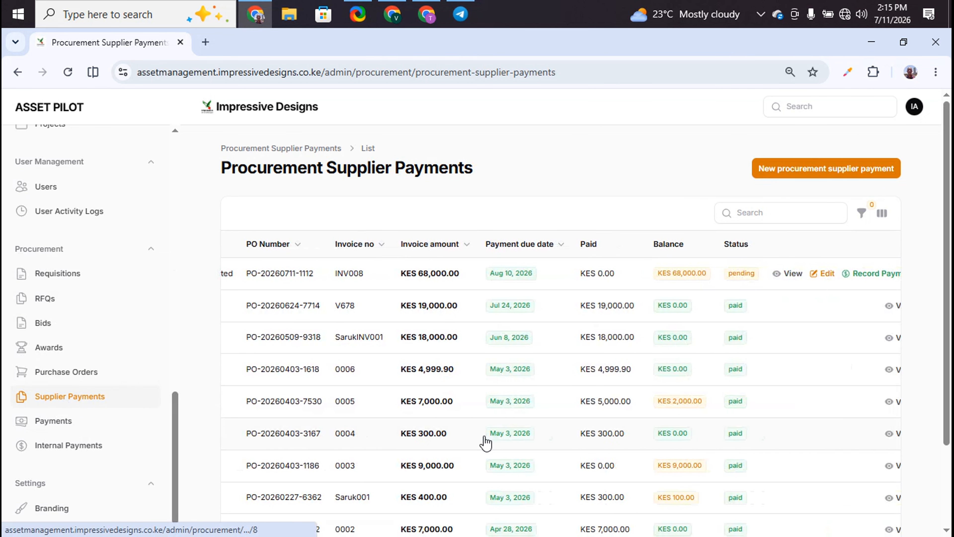
scroll(485, 441, left, 5)
click(239, 274)
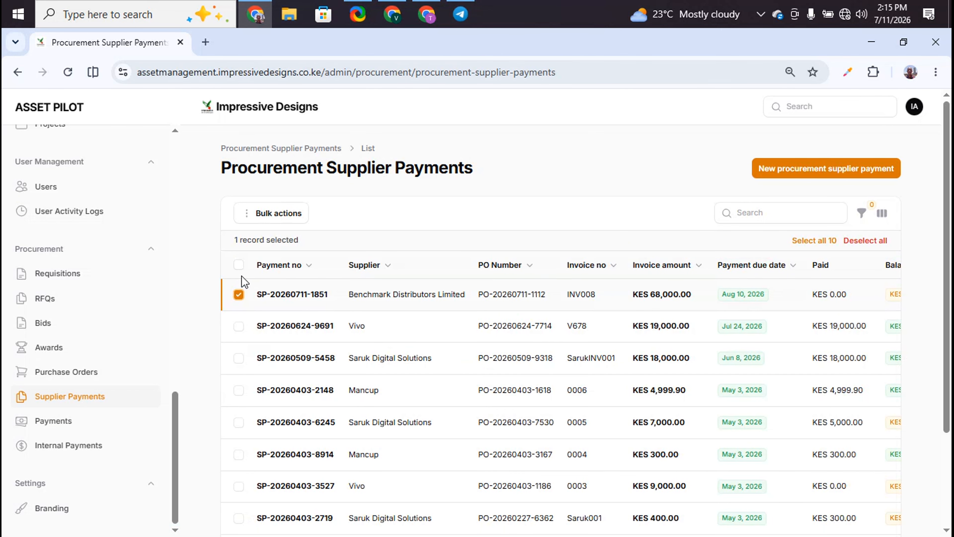
scroll(559, 347, right, 5)
scroll(559, 347, left, 5)
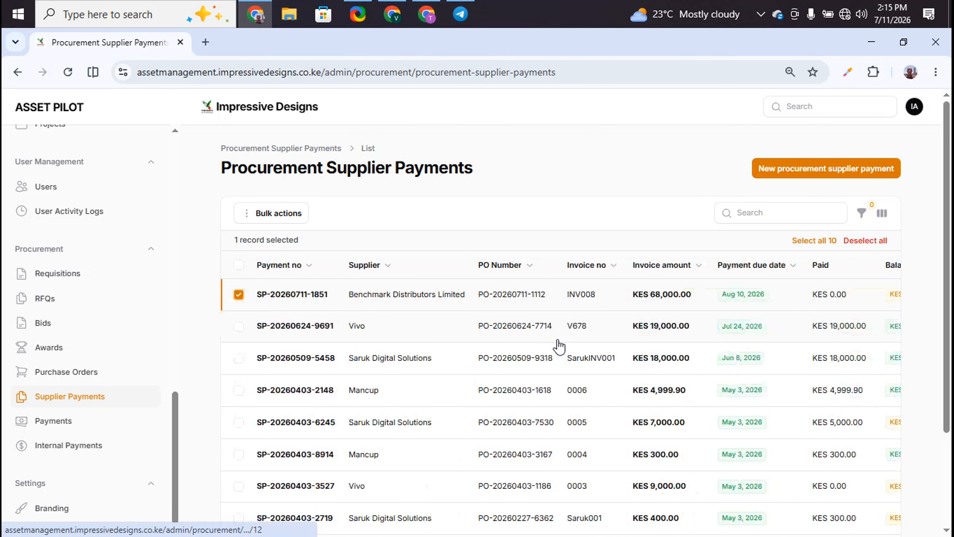
click(240, 294)
Step: Record a KES 34000 cash payment against the Benchmark Distributors Limited invoice INV008
scroll(559, 346, right, 5)
click(854, 278)
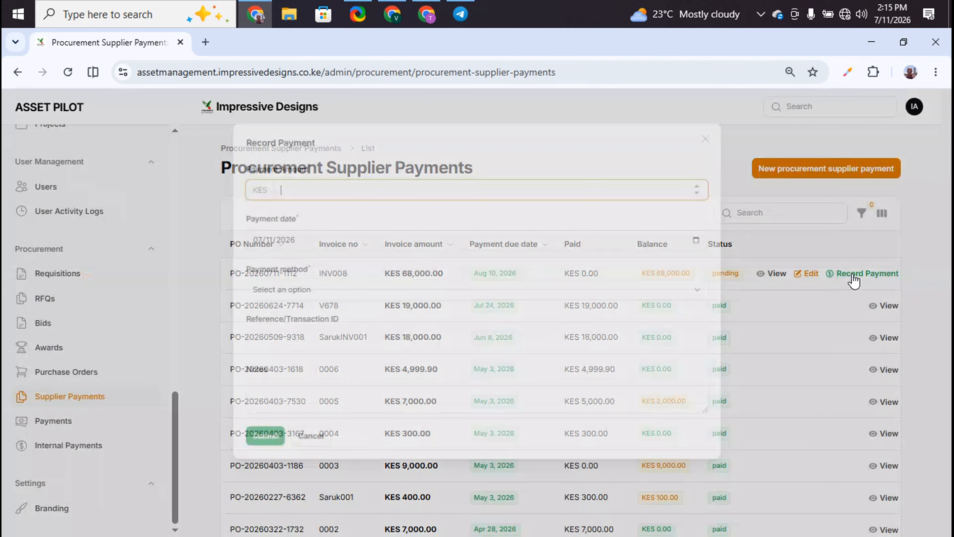
text(34)
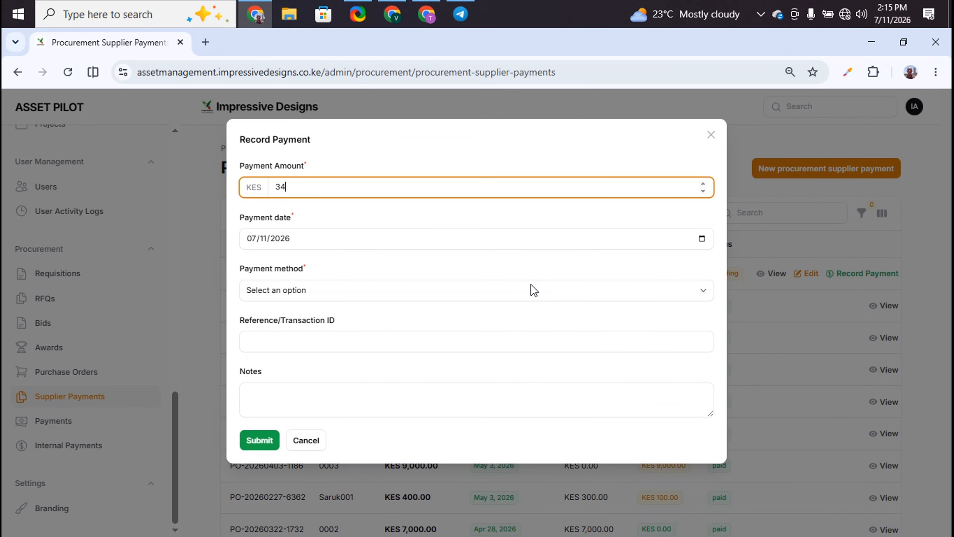
text(000)
click(667, 291)
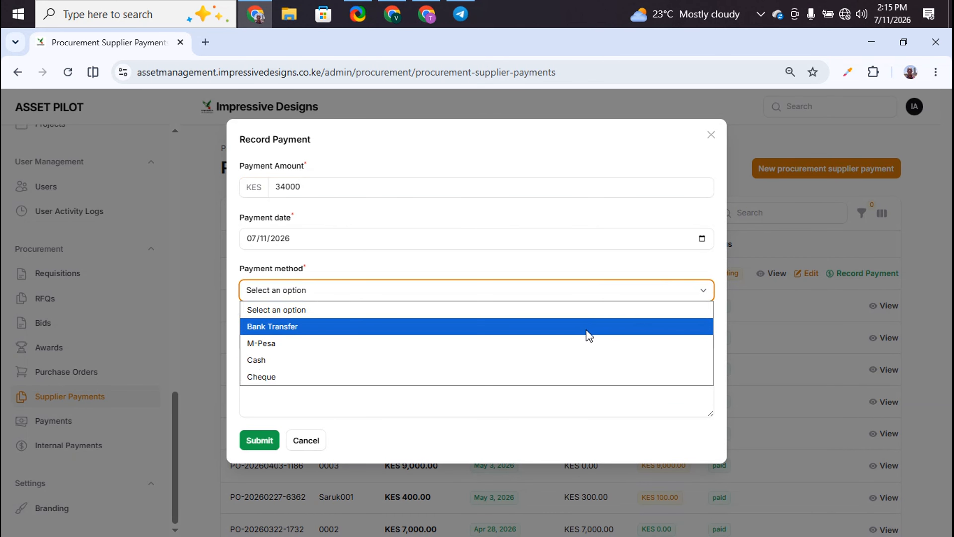
click(569, 360)
click(259, 440)
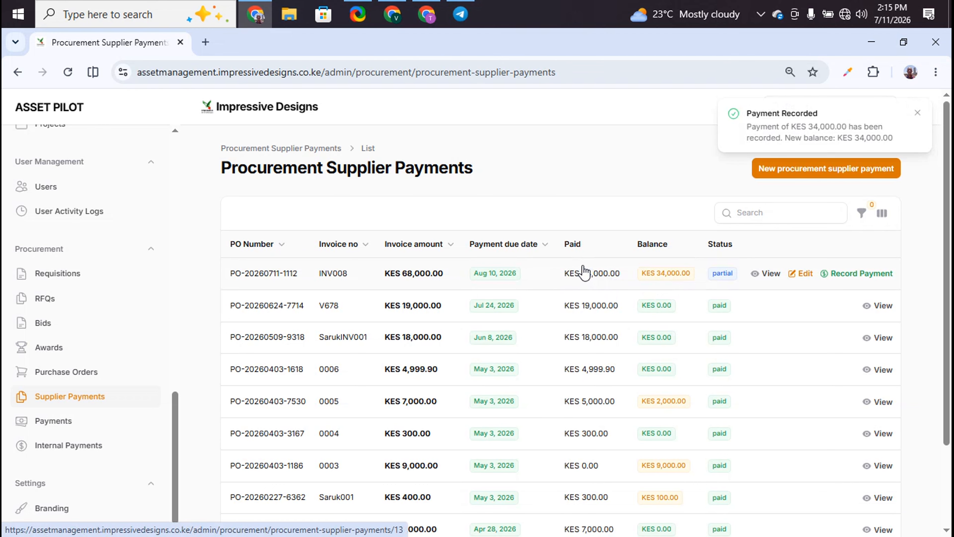
Step: Record a second cash payment of KES 34000 against Benchmark Distributors Limited invoice INV008, with N/A as reference and notes
click(53, 422)
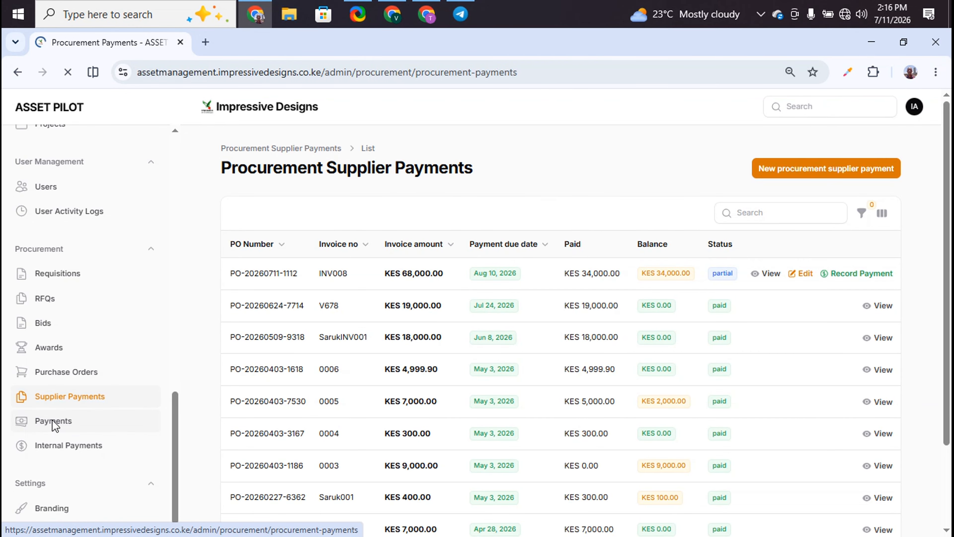
click(69, 396)
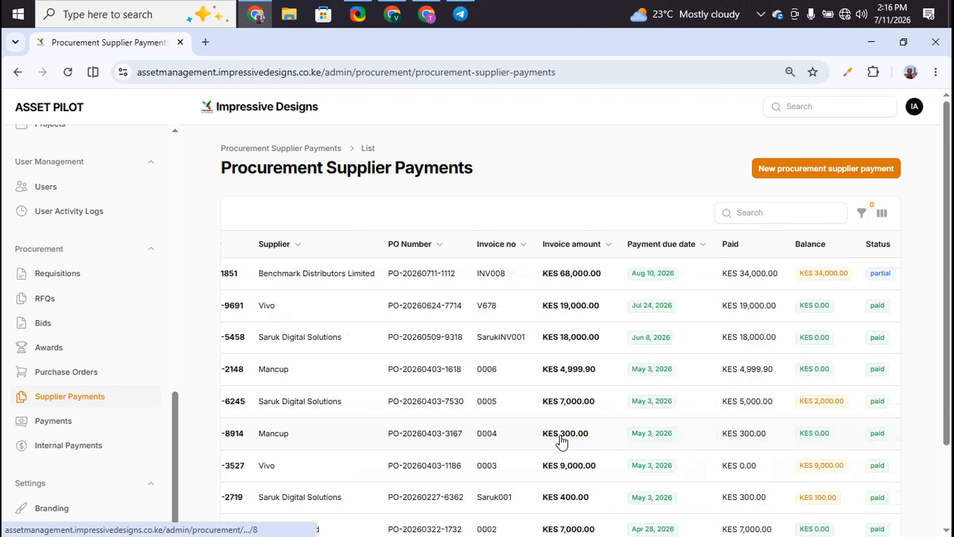
scroll(563, 442, right, 5)
click(854, 275)
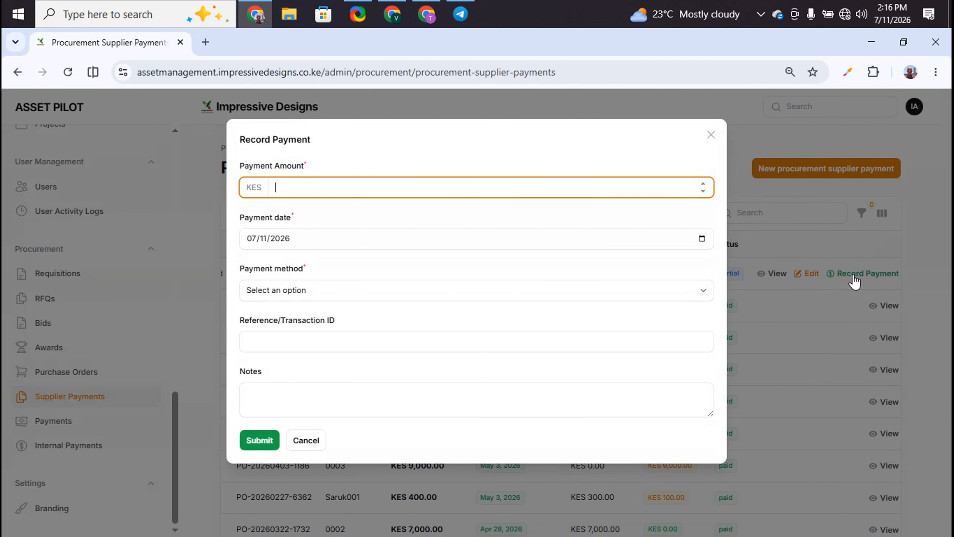
text(34000)
click(695, 292)
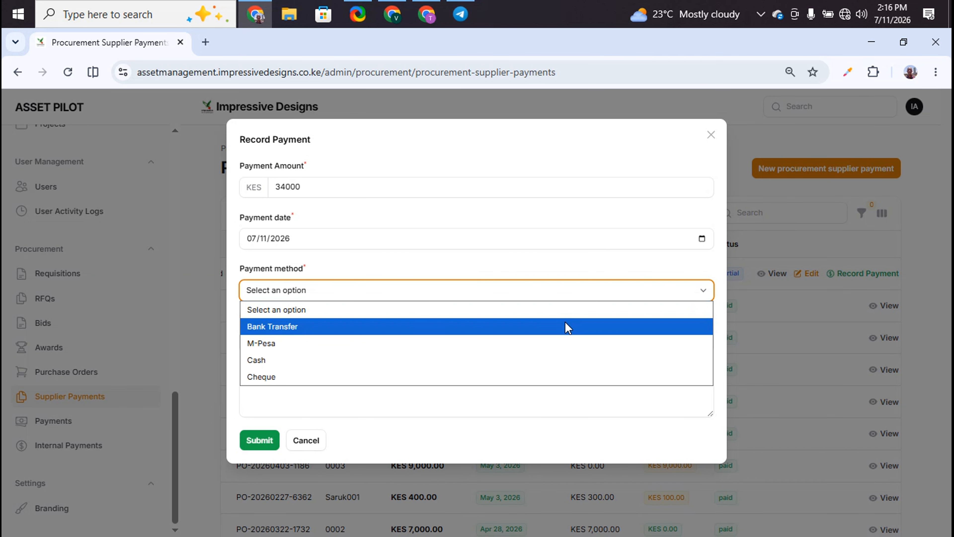
click(546, 361)
click(457, 341)
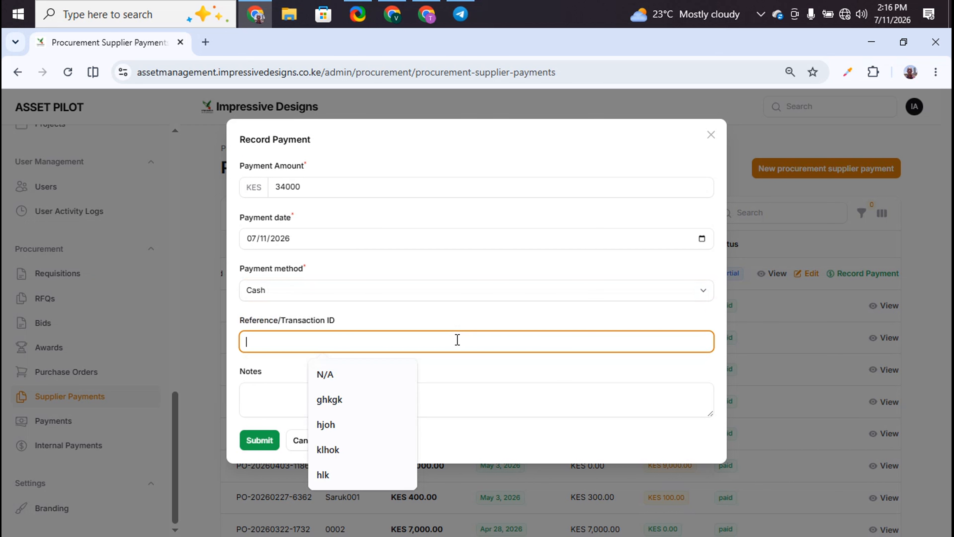
click(329, 373)
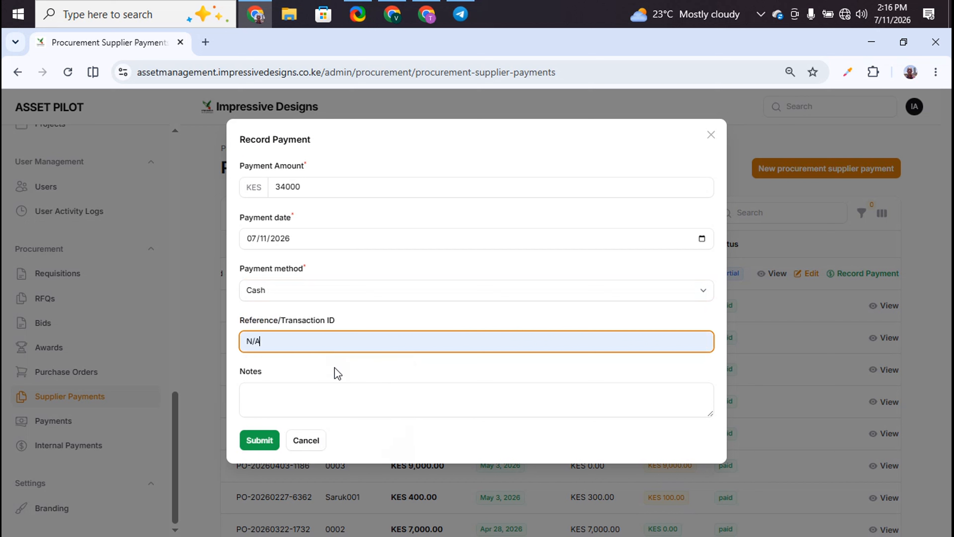
click(307, 388)
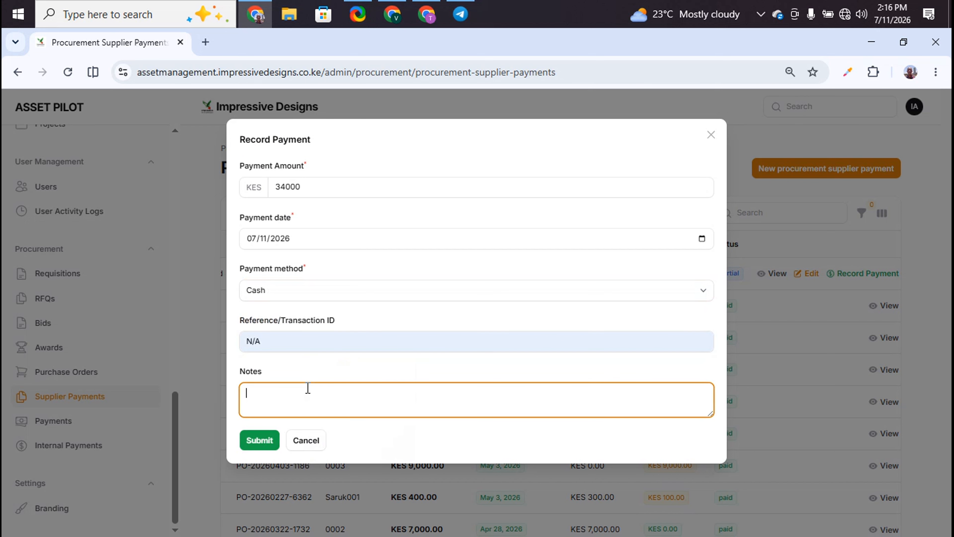
text(N/A)
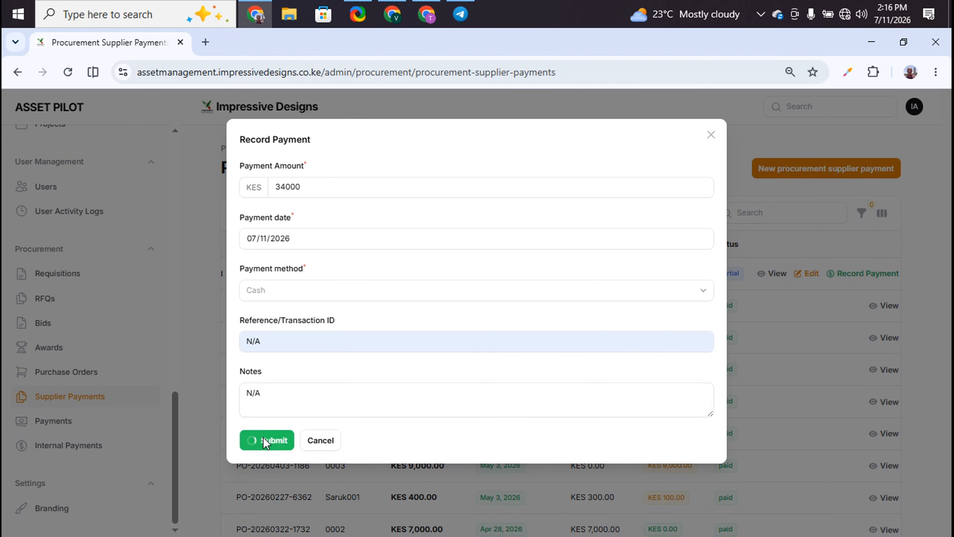
click(263, 437)
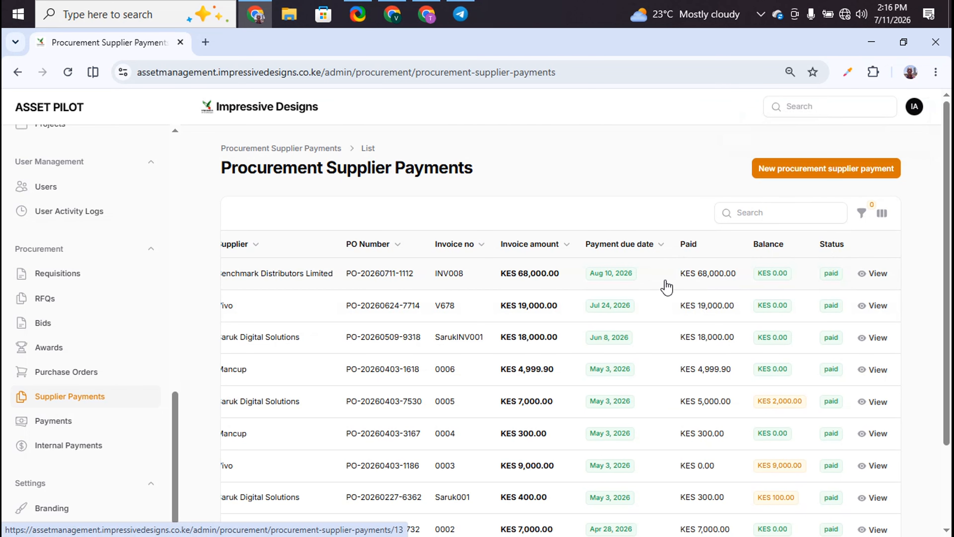
Step: Check the Benchmark Distributors Limited entries in the procurement payments list
click(48, 424)
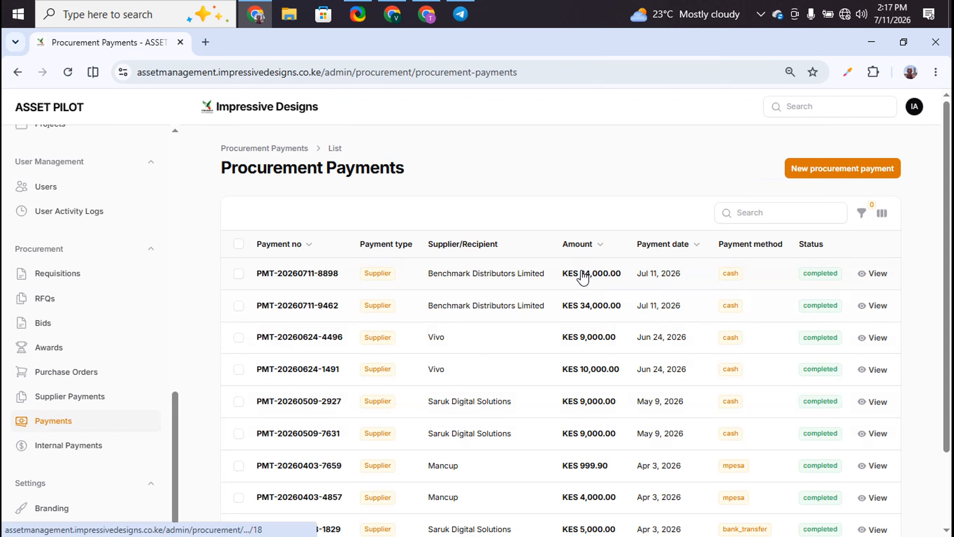
scroll(618, 274, left, 3)
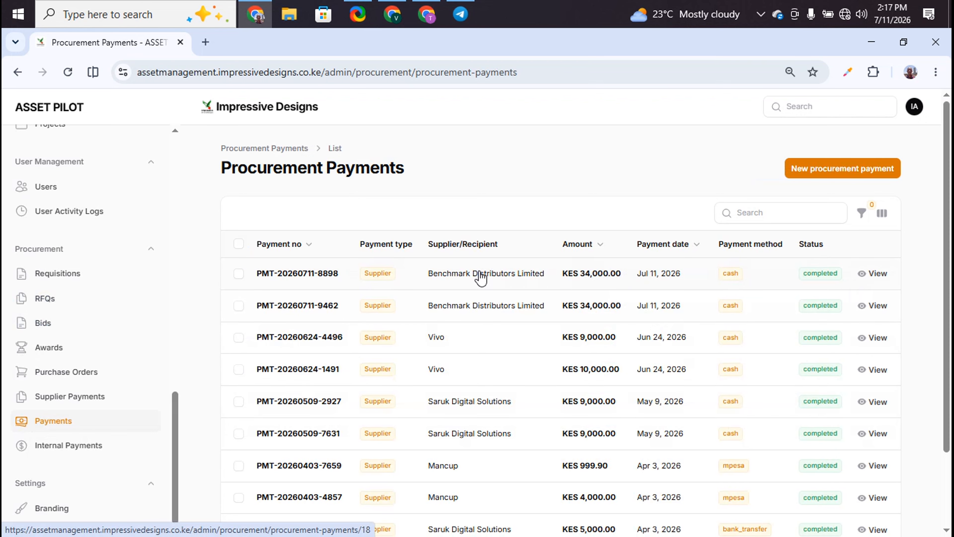
Step: Look through the internal payments list and examine the request types offered when creating a new internal payment
click(77, 447)
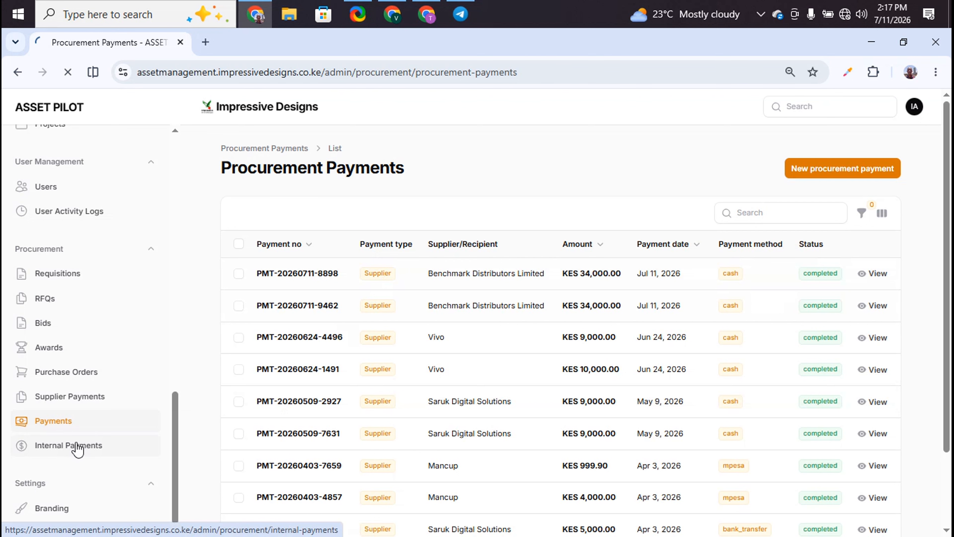
scroll(564, 338, right, 5)
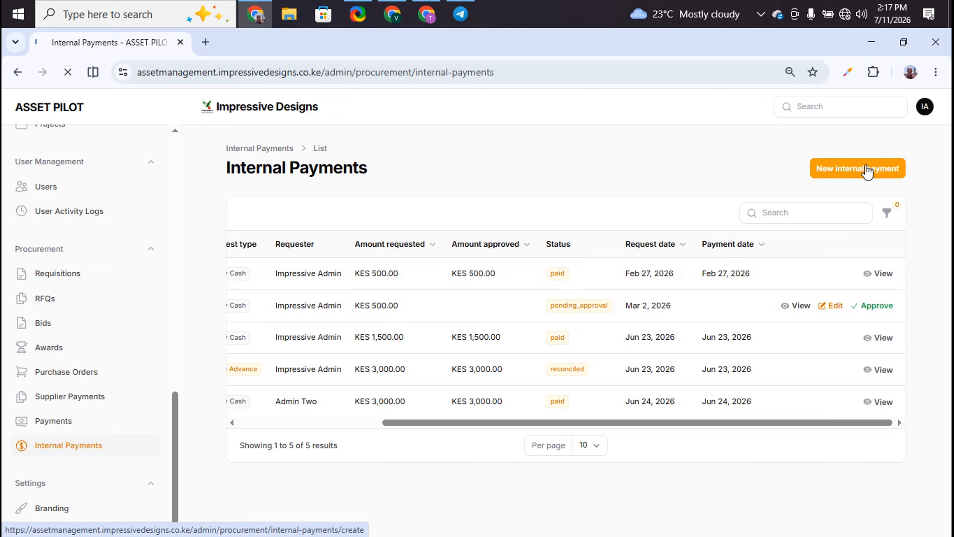
click(860, 167)
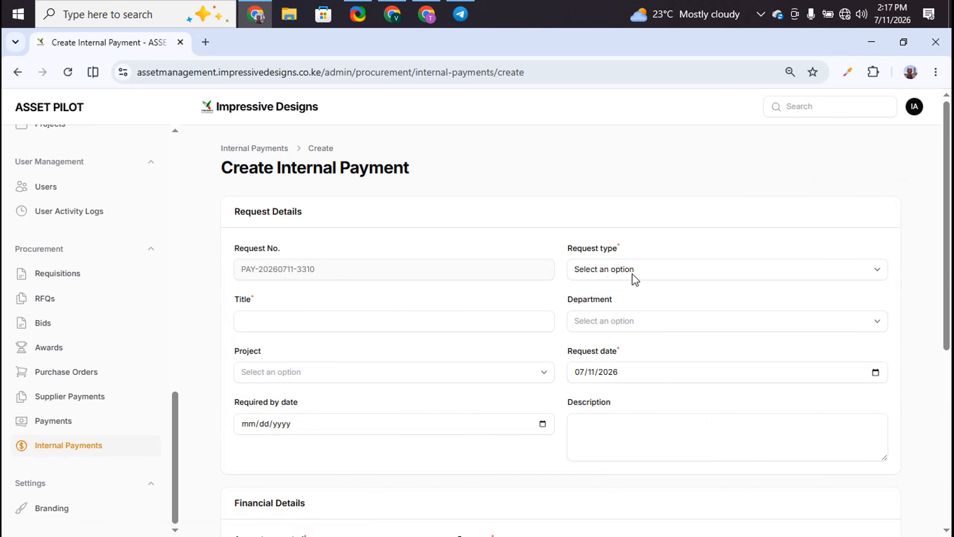
click(641, 278)
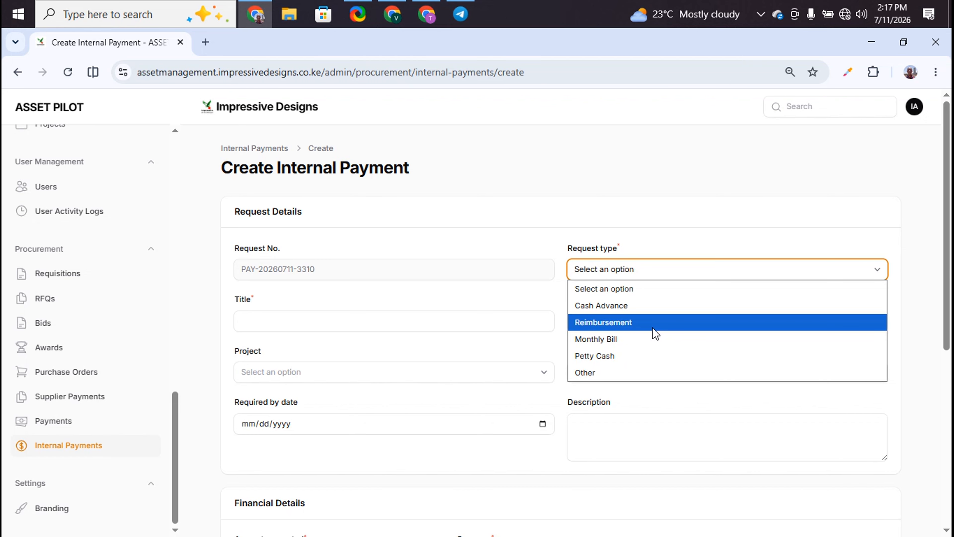
click(545, 196)
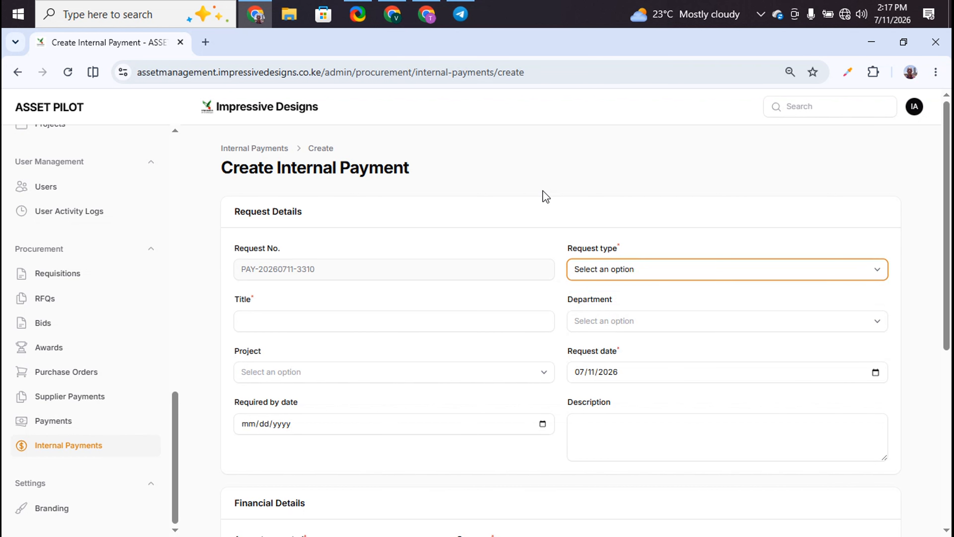